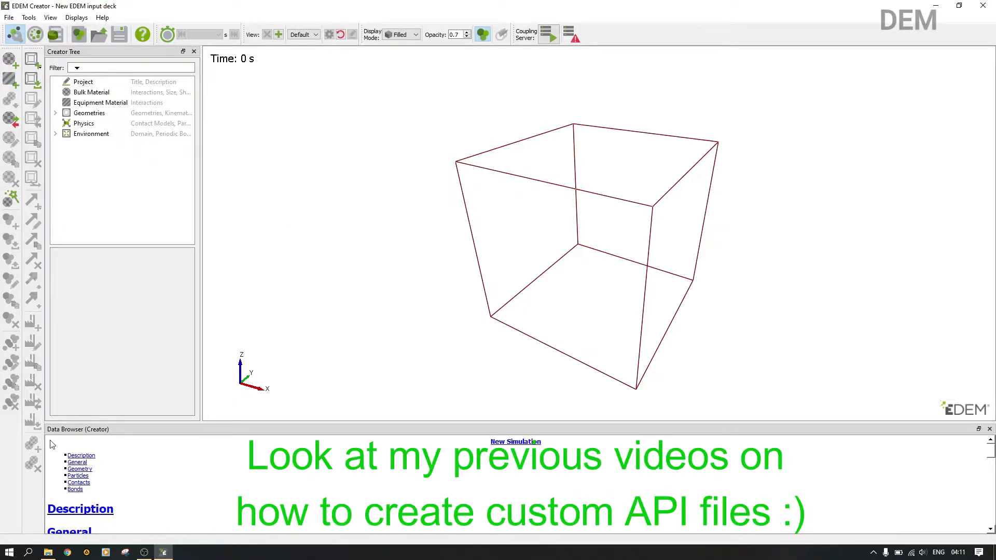
Check the Particle Stress Tutorial folder for the ParticleStress.dll and Prefs_file files, and return to EDEM Creator.
{"action": "left_click", "coordinate": [47, 552]}
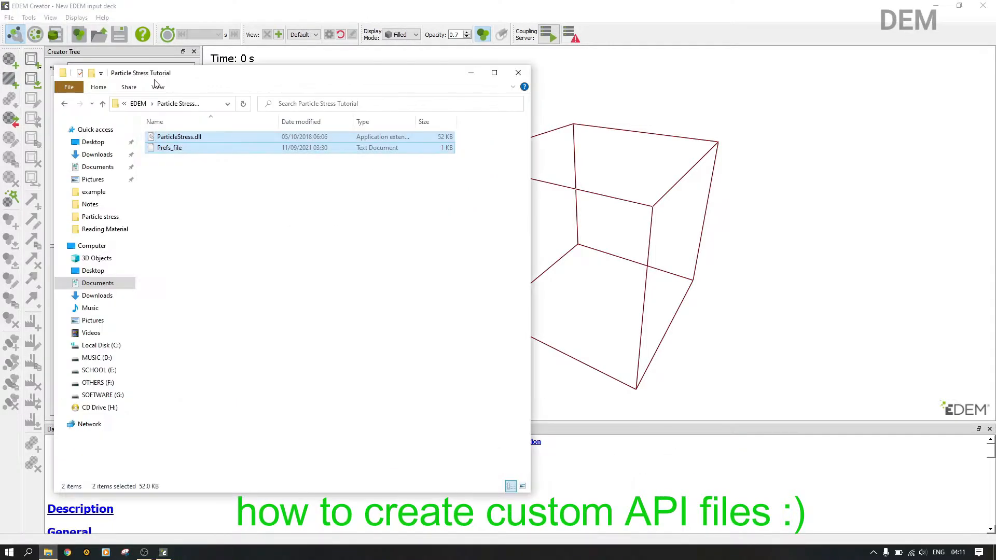
{"action": "left_click", "coordinate": [64, 103]}
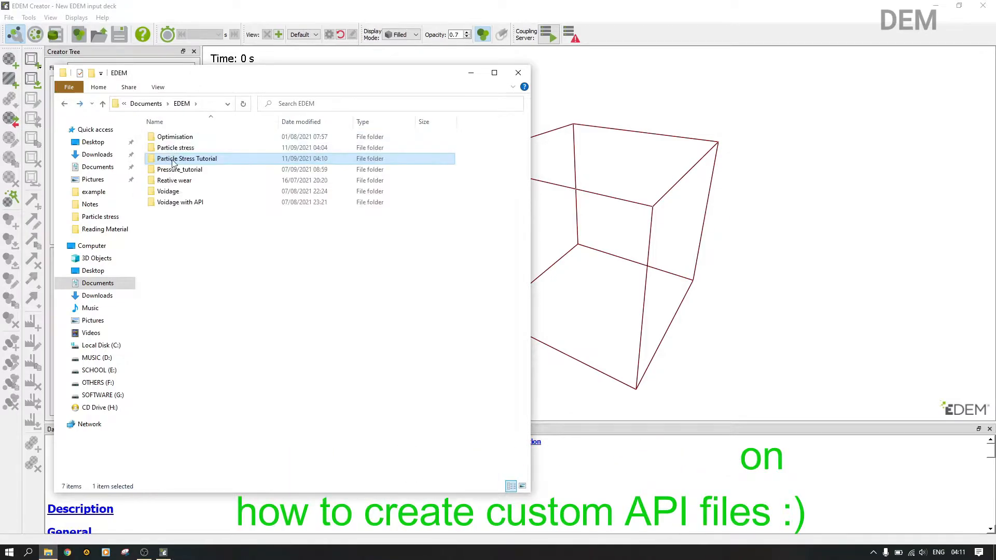
{"action": "double_click", "coordinate": [223, 164]}
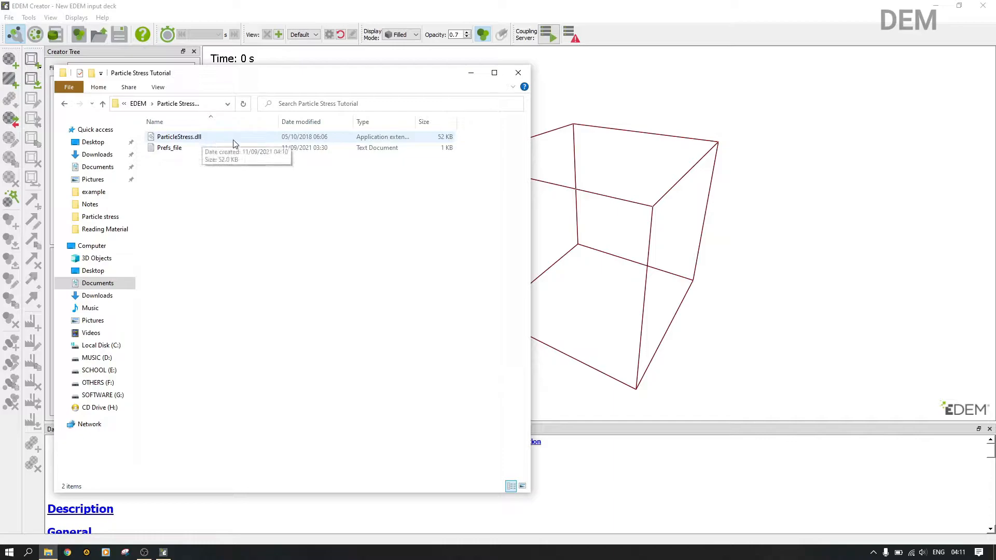
{"action": "left_click", "coordinate": [186, 148]}
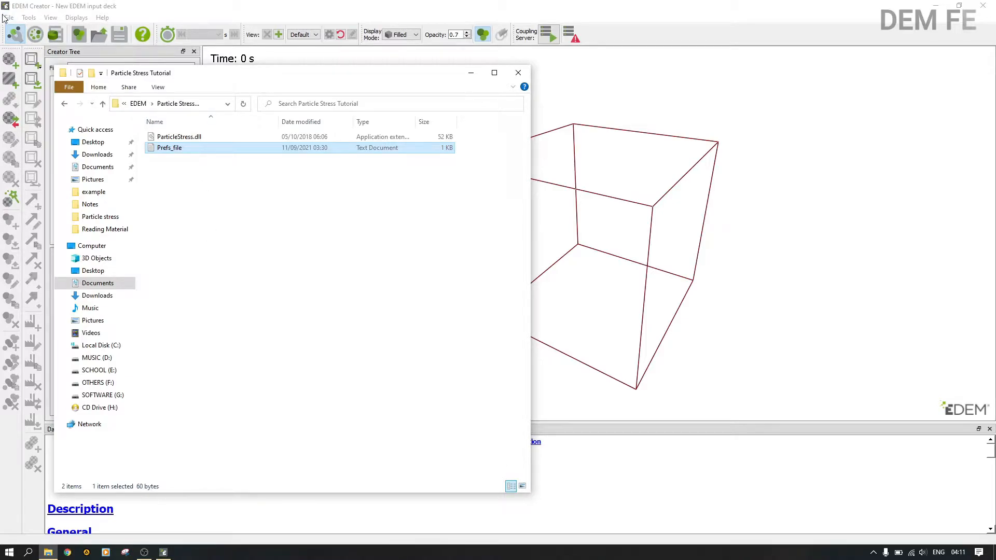
{"action": "left_click", "coordinate": [174, 11]}
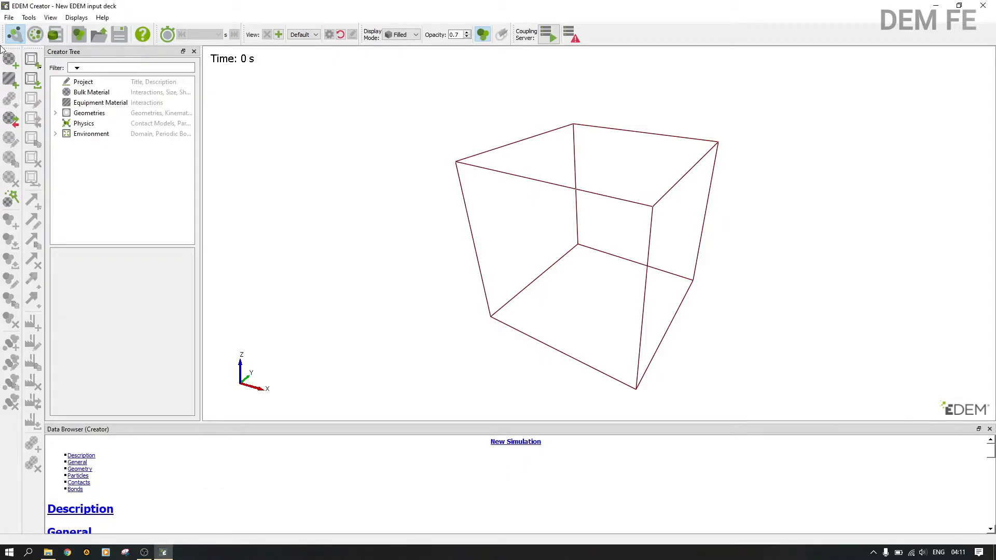
Save the simulation deck as "Particle Stress Tutorial" in the Documents > EDEM > Particle Stress Tutorial folder.
{"action": "left_click", "coordinate": [9, 17]}
{"action": "left_click", "coordinate": [29, 64]}
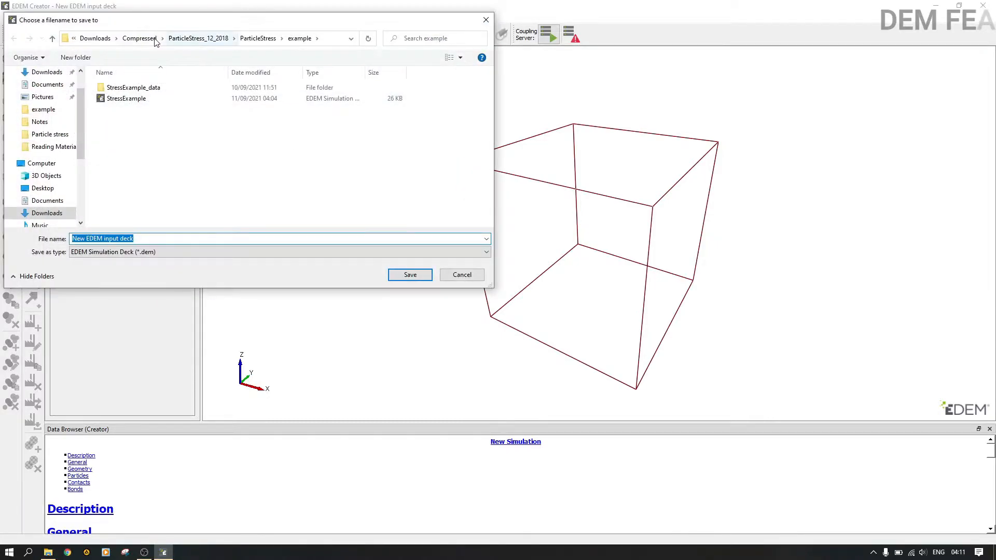
{"action": "left_click", "coordinate": [48, 84]}
{"action": "left_click", "coordinate": [119, 121]}
{"action": "double_click", "coordinate": [123, 123]}
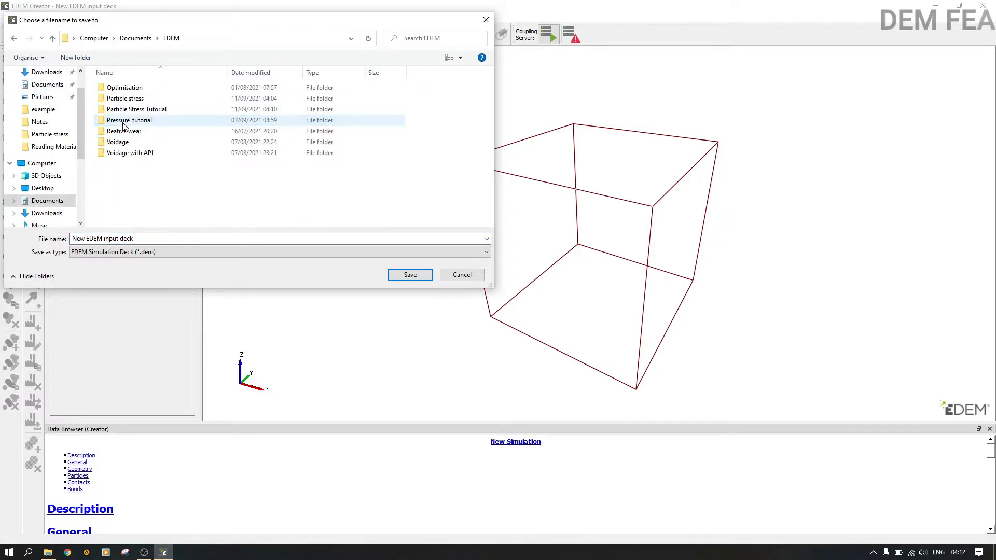
{"action": "left_click", "coordinate": [167, 98]}
{"action": "double_click", "coordinate": [166, 98]}
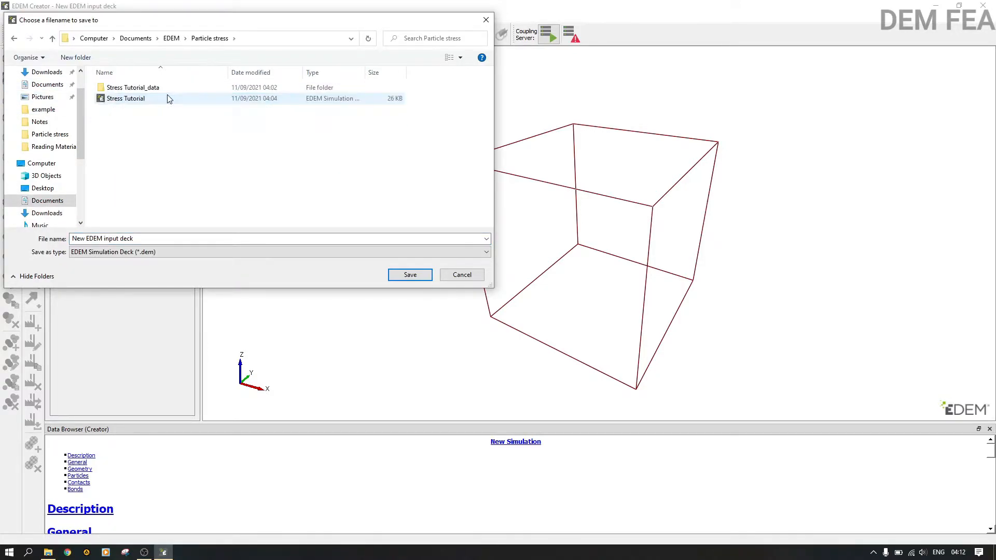
{"action": "left_click", "coordinate": [14, 38]}
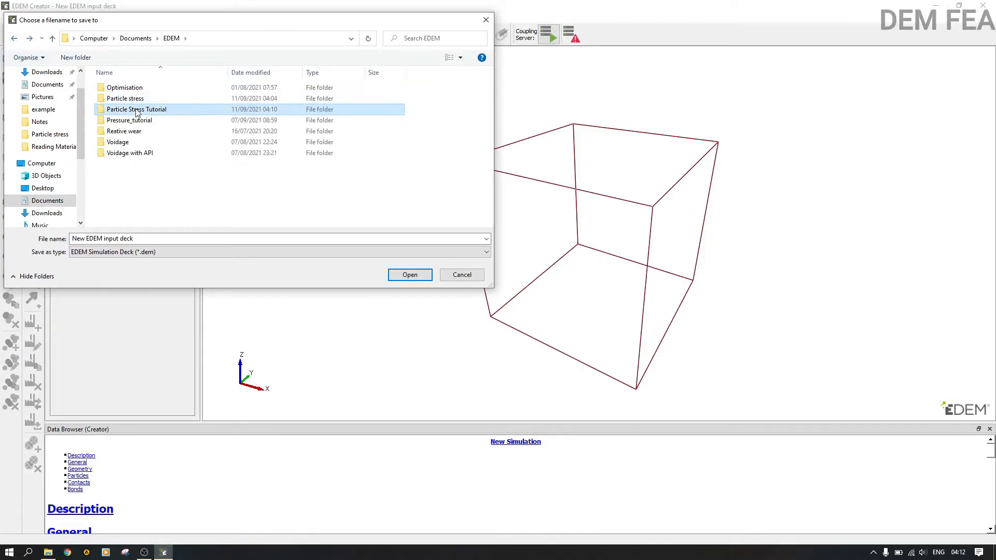
{"action": "double_click", "coordinate": [136, 110]}
{"action": "left_click", "coordinate": [145, 238]}
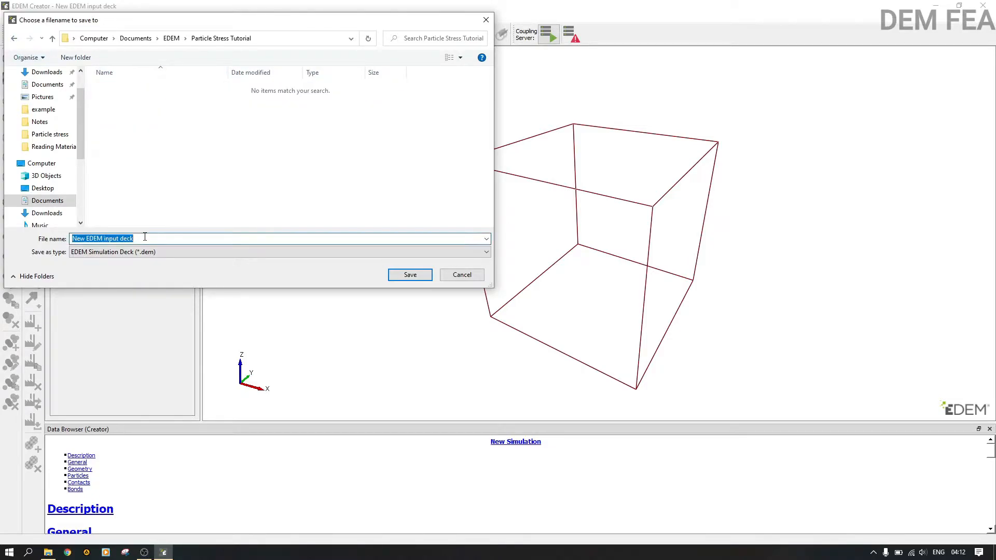
{"action": "type", "text": "Particl"}
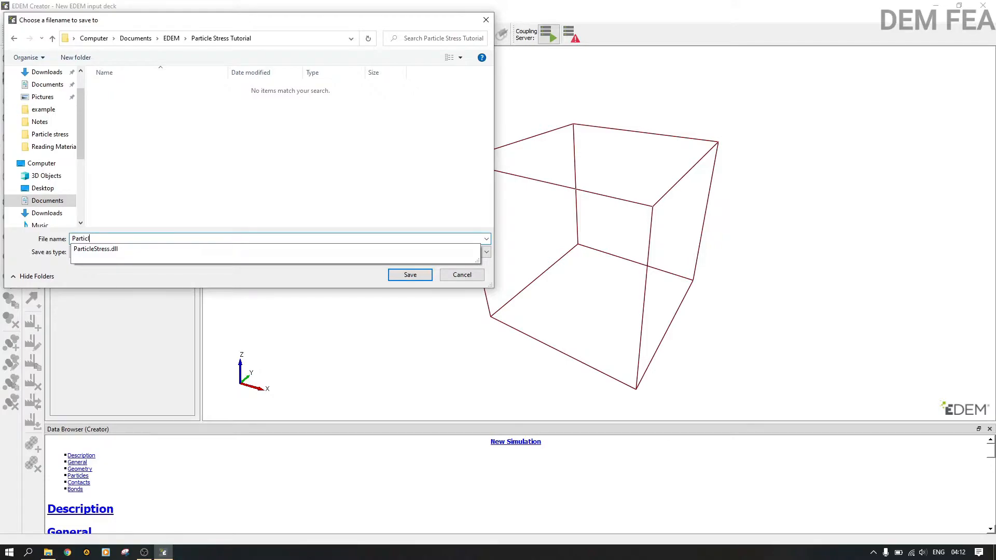
{"action": "type", "text": "e Stress Tutorial"}
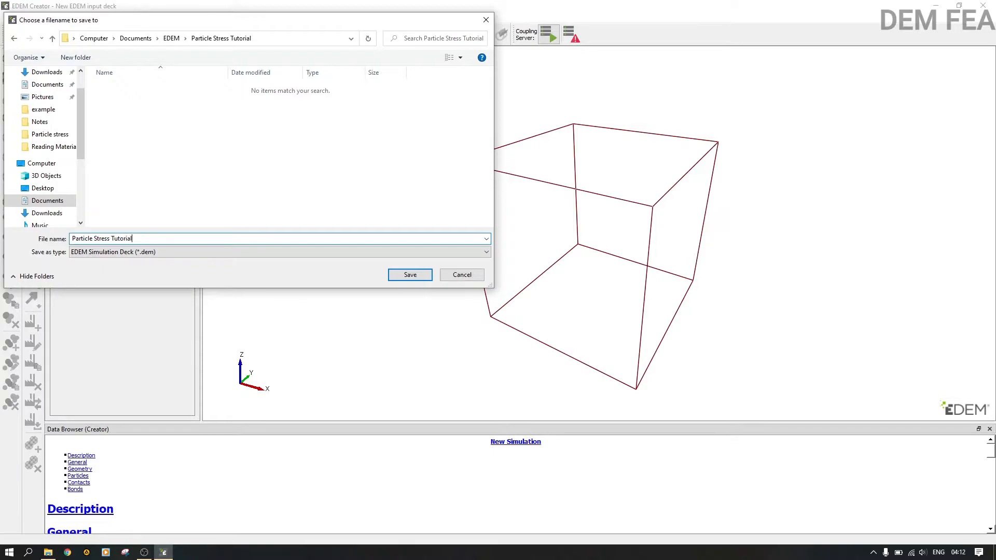
{"action": "key", "text": "Return"}
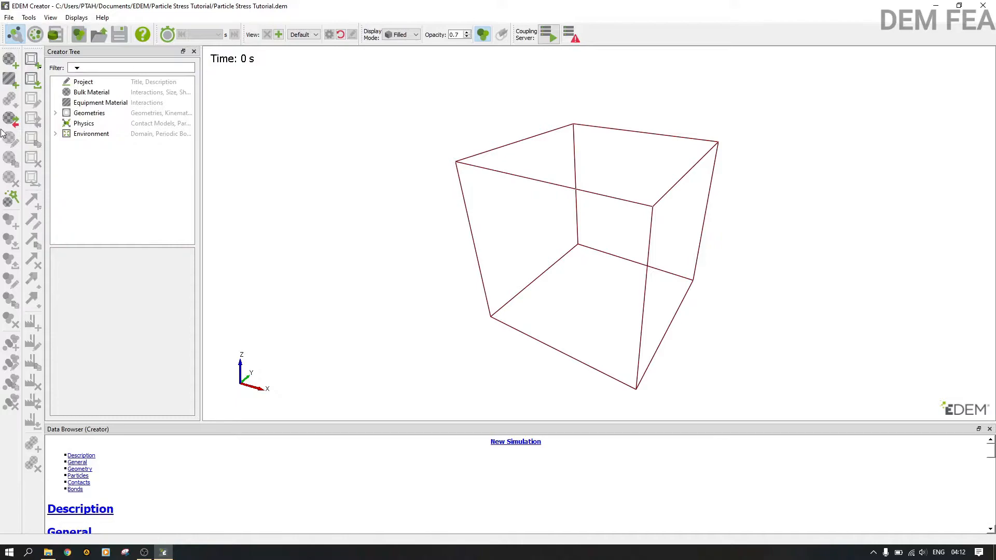
Add a bulk material named Granite.
{"action": "left_click", "coordinate": [85, 93]}
{"action": "right_click", "coordinate": [85, 94]}
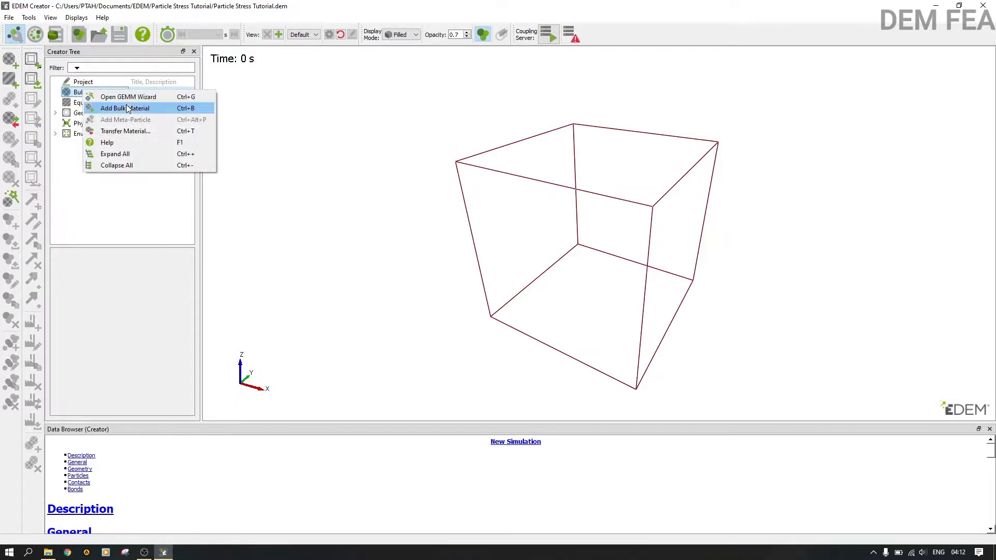
{"action": "left_click", "coordinate": [129, 111]}
{"action": "type", "text": "Gr"}
{"action": "key", "text": "Return"}
Add a new particle to the Granite bulk material.
{"action": "right_click", "coordinate": [115, 103]}
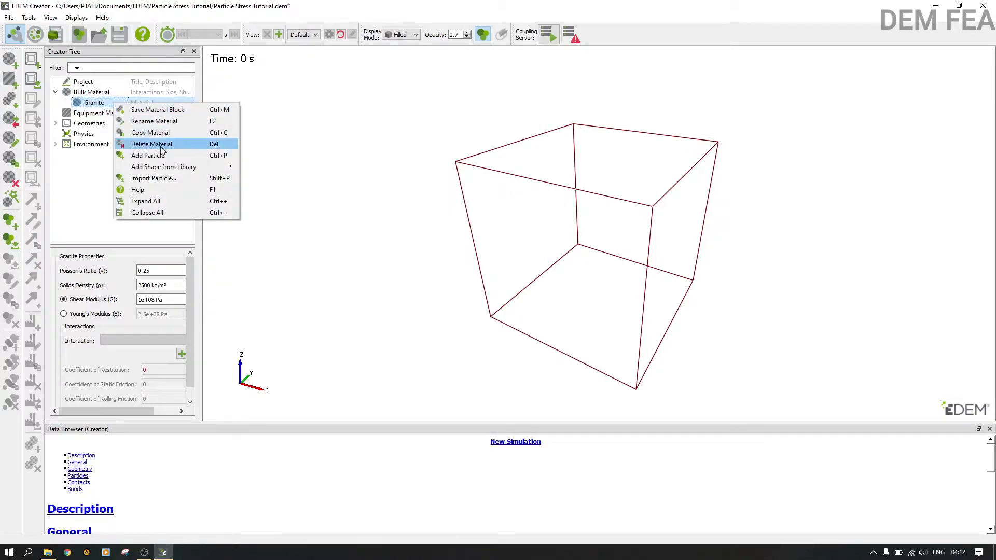
{"action": "left_click", "coordinate": [204, 157]}
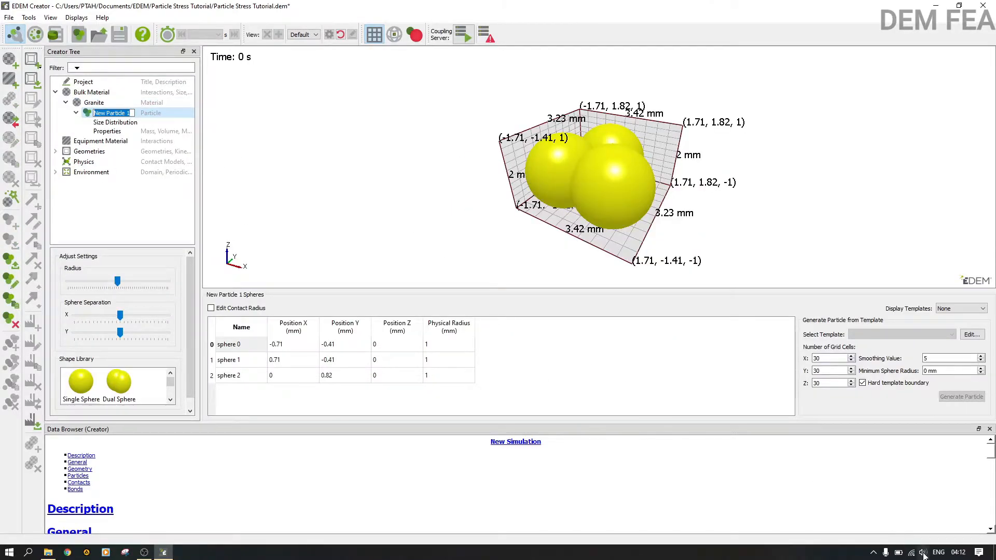
{"action": "left_click", "coordinate": [922, 552]}
{"action": "left_click", "coordinate": [129, 121]}
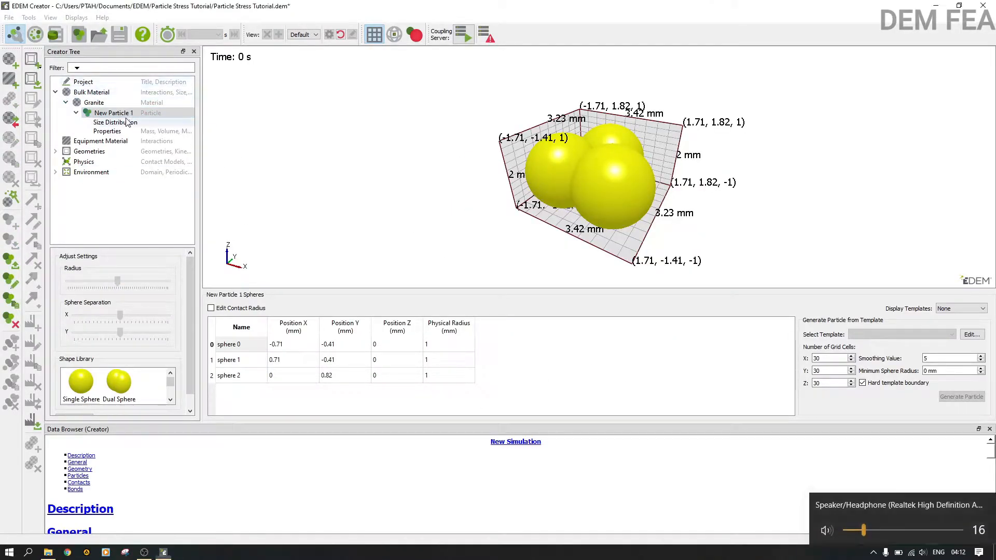
{"action": "left_click", "coordinate": [111, 113]}
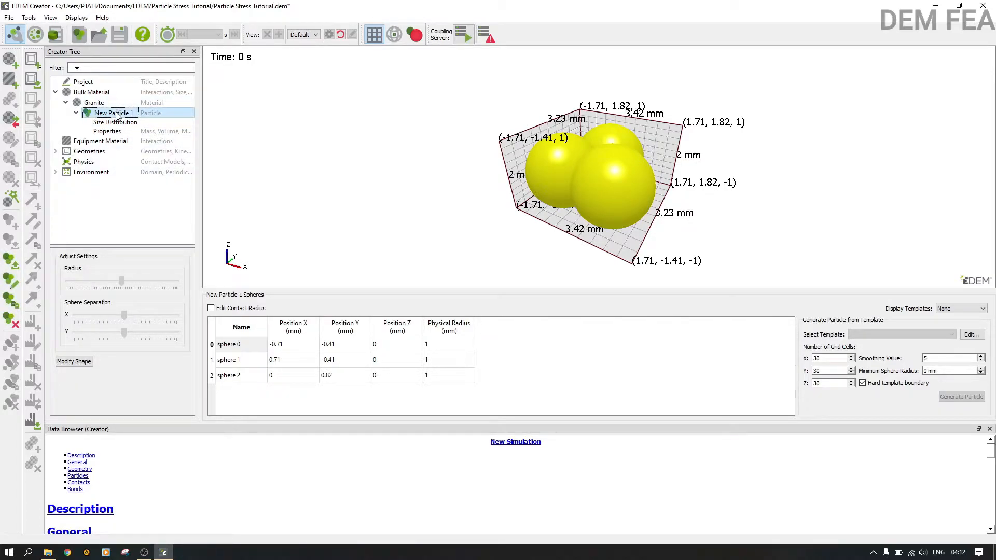
Read the particle count and particle names in Prefs_file from the Particle Stress Tutorial folder, and close the file.
{"action": "left_click", "coordinate": [49, 553]}
{"action": "left_click", "coordinate": [65, 104]}
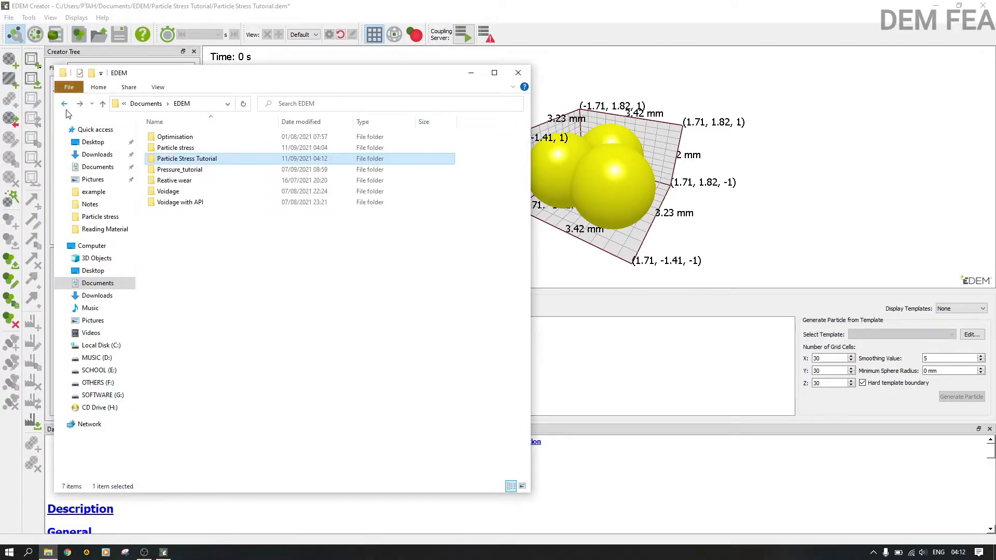
{"action": "double_click", "coordinate": [185, 158]}
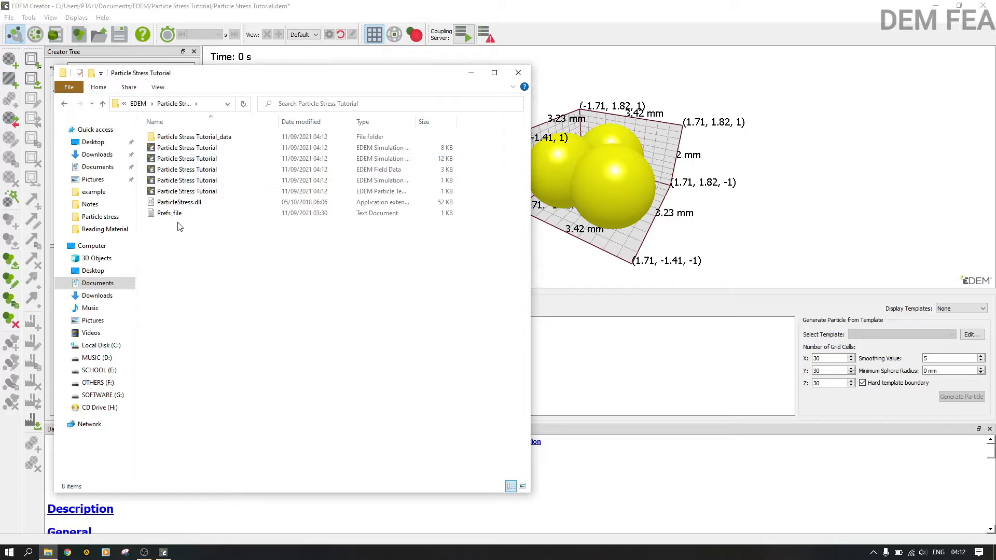
{"action": "double_click", "coordinate": [195, 214]}
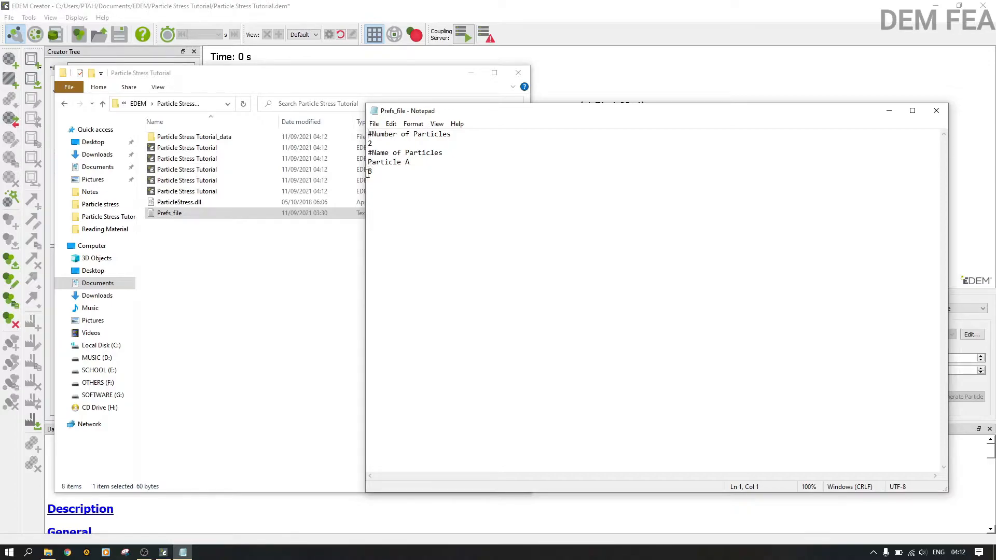
{"action": "left_click_drag", "start_coordinate": [277, 74], "coordinate": [328, 166]}
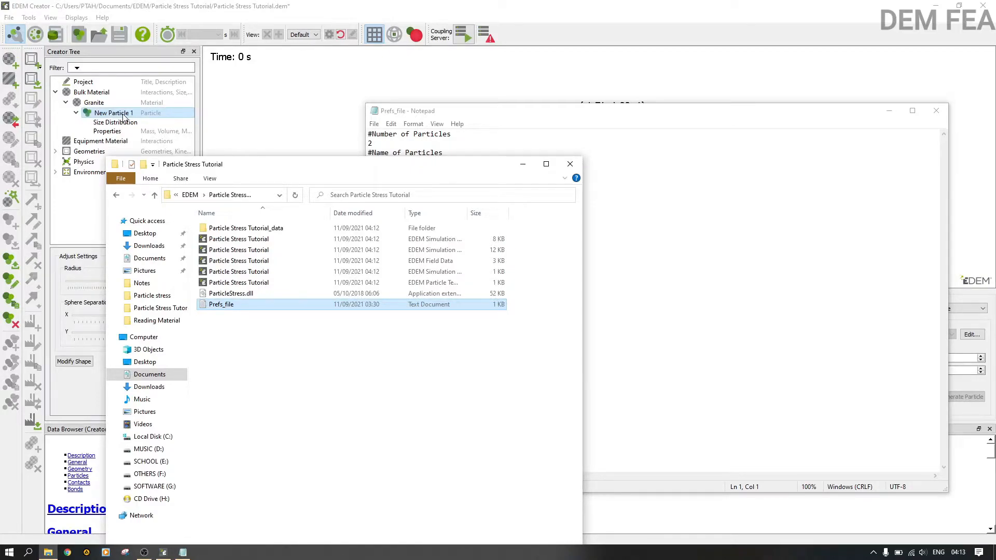
{"action": "left_click", "coordinate": [487, 125]}
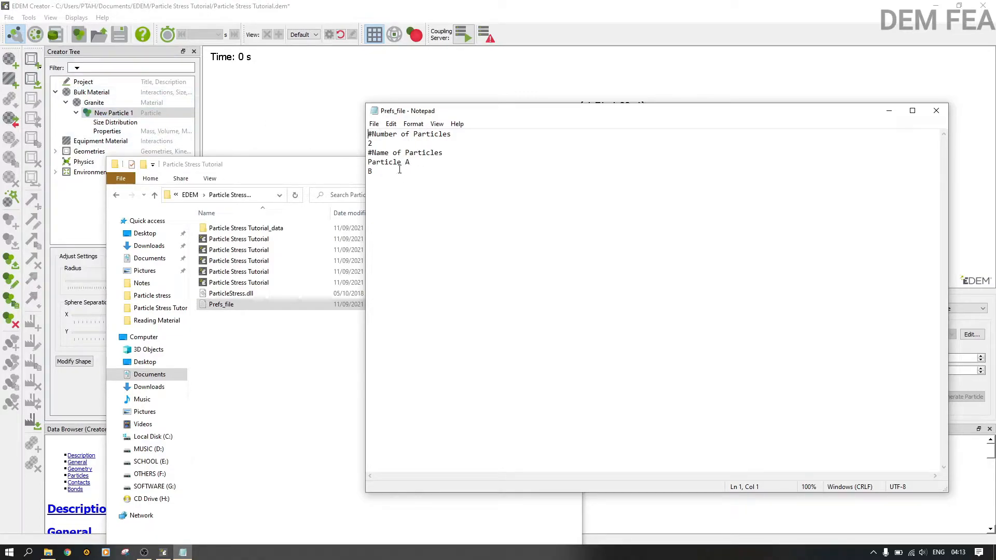
{"action": "left_click", "coordinate": [935, 110]}
Rename Granite's new particle to "Particle A".
{"action": "left_click", "coordinate": [120, 113]}
{"action": "right_click", "coordinate": [121, 113]}
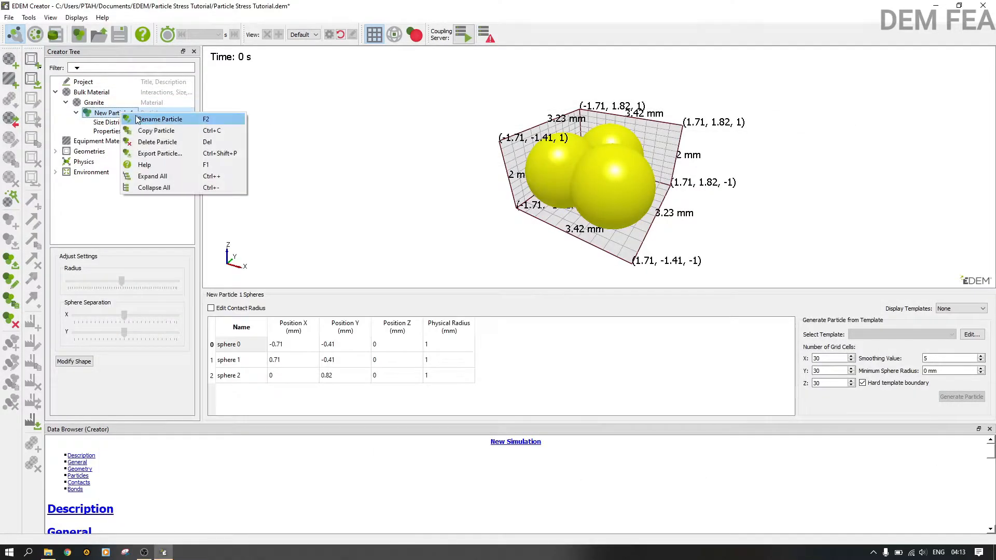
{"action": "left_click", "coordinate": [150, 119]}
{"action": "key", "text": "BackSpace"}
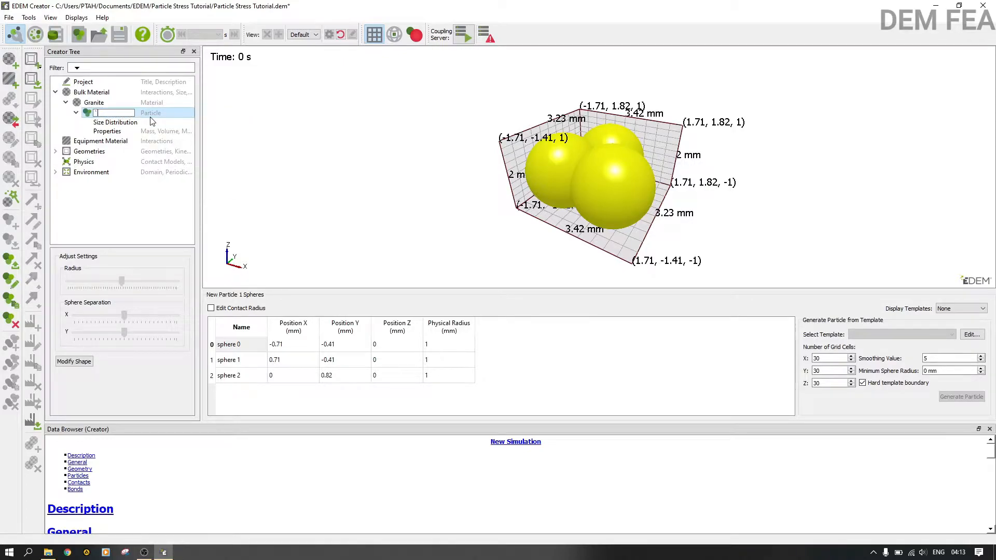
{"action": "type", "text": "Particle A"}
{"action": "left_click", "coordinate": [138, 123]}
Add a second particle to the Granite material and give it the Single Sphere shape.
{"action": "left_click", "coordinate": [102, 113]}
{"action": "right_click", "coordinate": [98, 113]}
{"action": "left_click", "coordinate": [84, 103]}
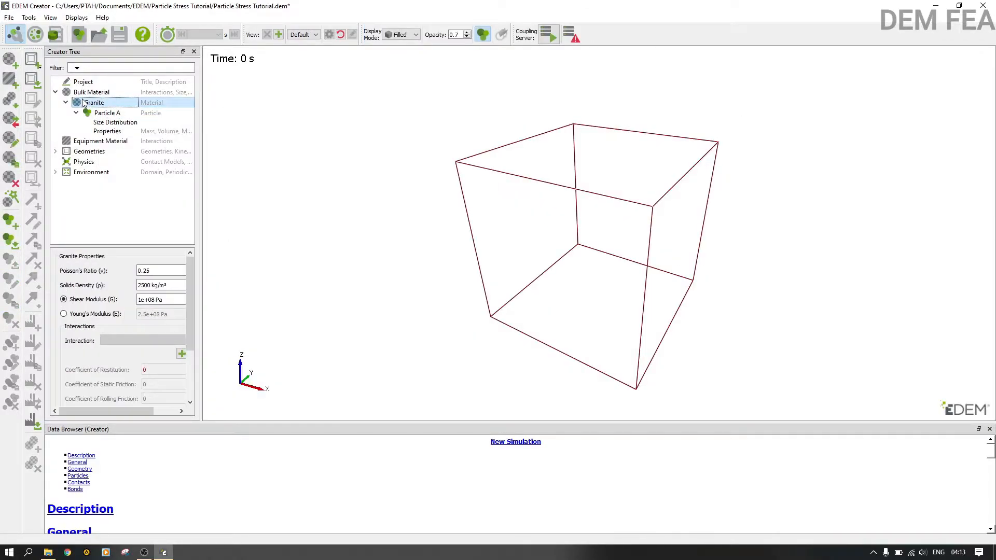
{"action": "right_click", "coordinate": [84, 103]}
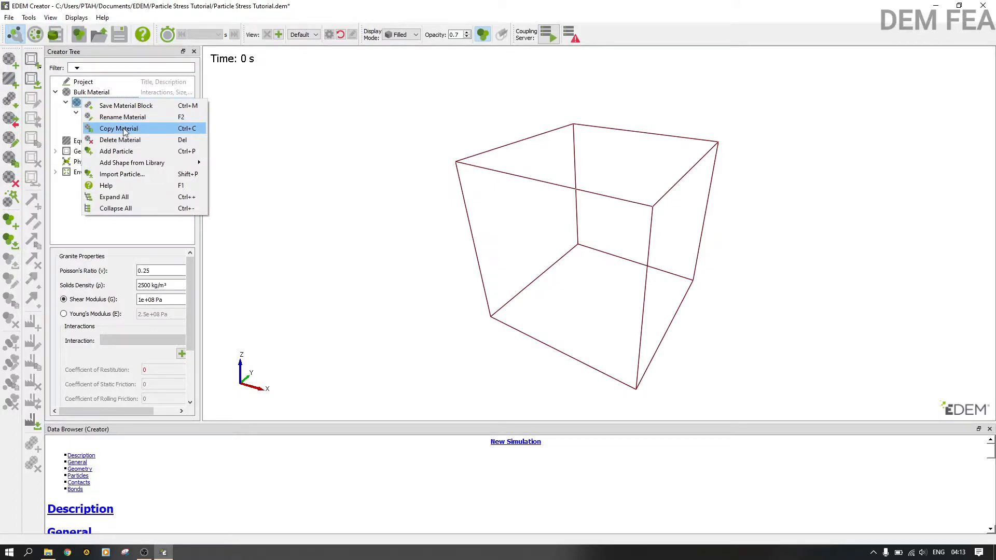
{"action": "left_click", "coordinate": [151, 151]}
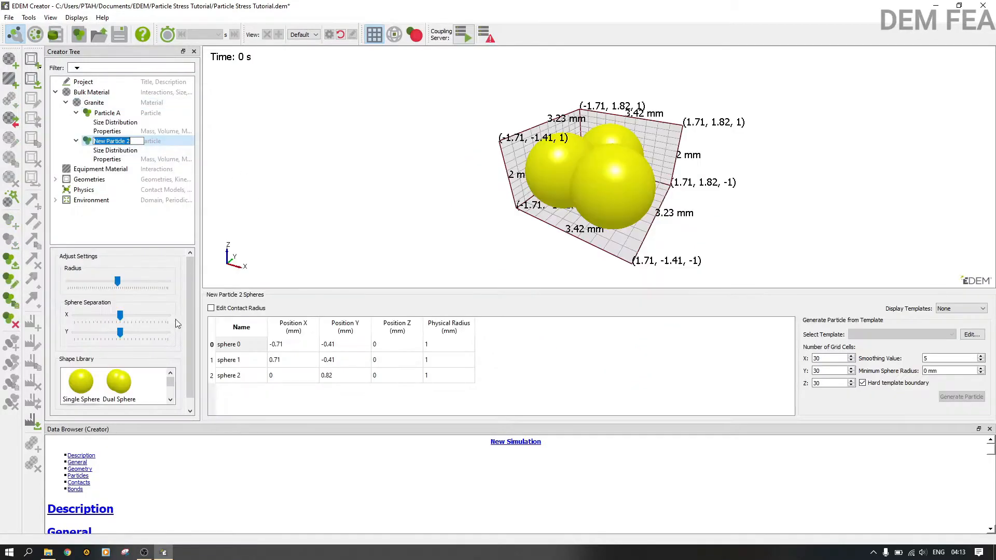
{"action": "left_click", "coordinate": [81, 383]}
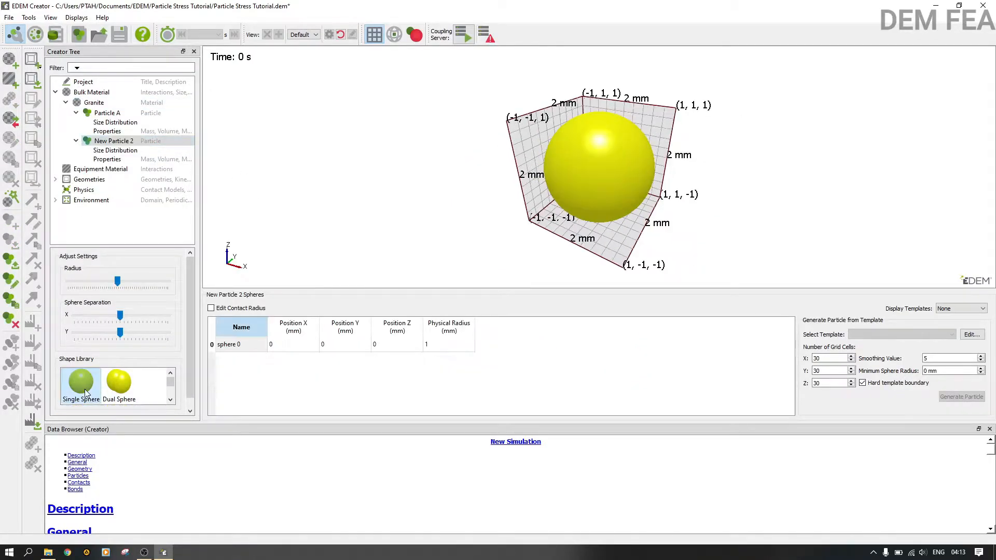
Rename the second Granite particle to "B".
{"action": "right_click", "coordinate": [119, 141]}
{"action": "left_click", "coordinate": [144, 142]}
{"action": "type", "text": "B"}
{"action": "left_click", "coordinate": [131, 129]}
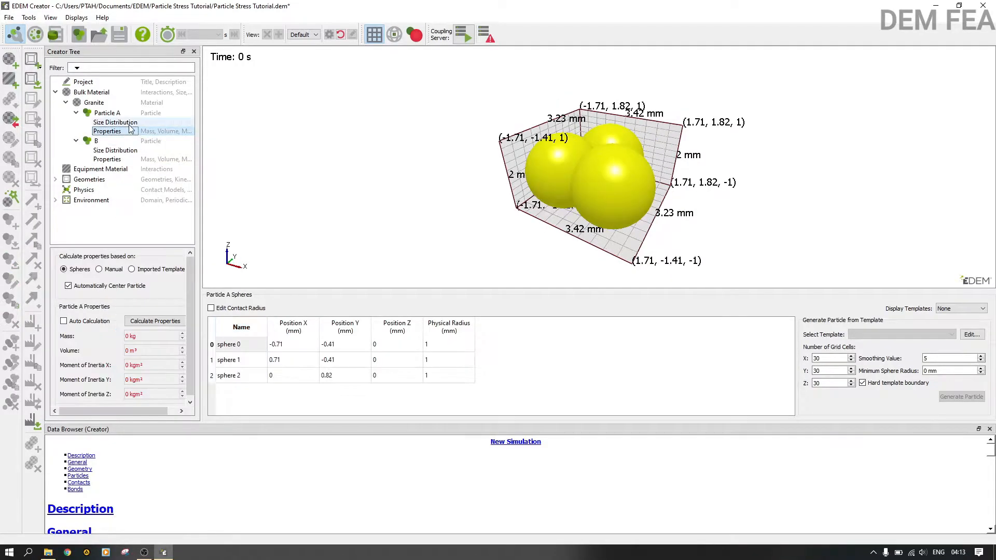
Change the shape of Particle A to Single Sphere.
{"action": "left_click", "coordinate": [129, 122]}
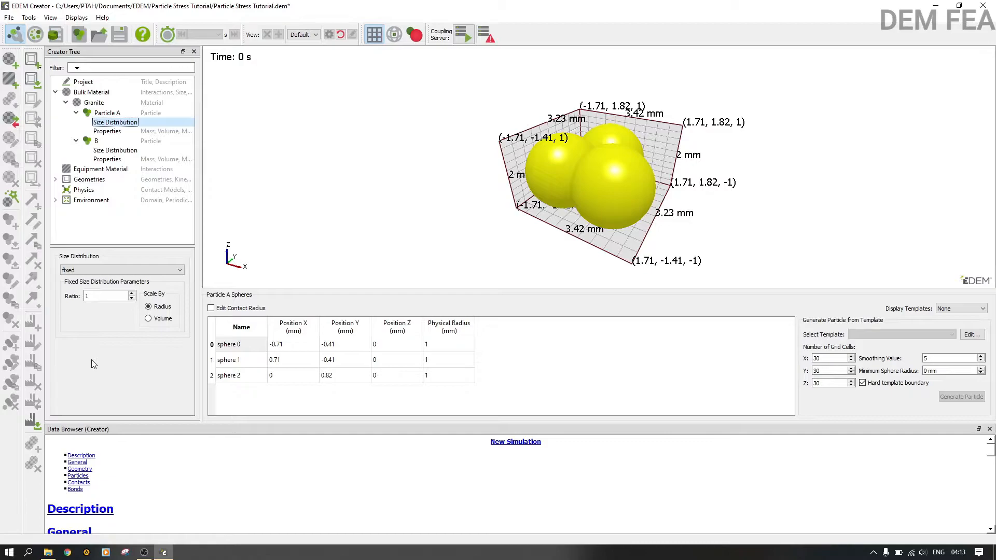
{"action": "left_click", "coordinate": [102, 114]}
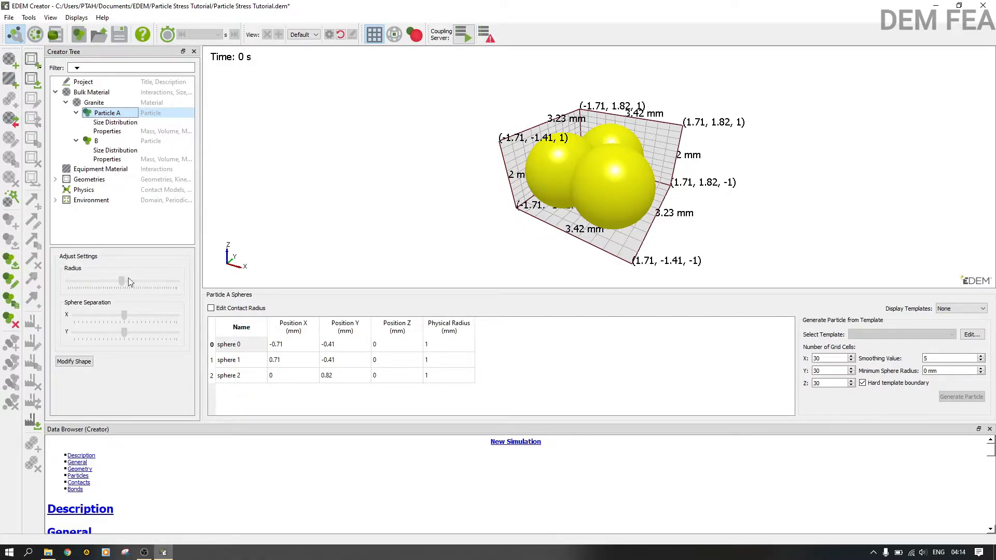
{"action": "left_click", "coordinate": [74, 361]}
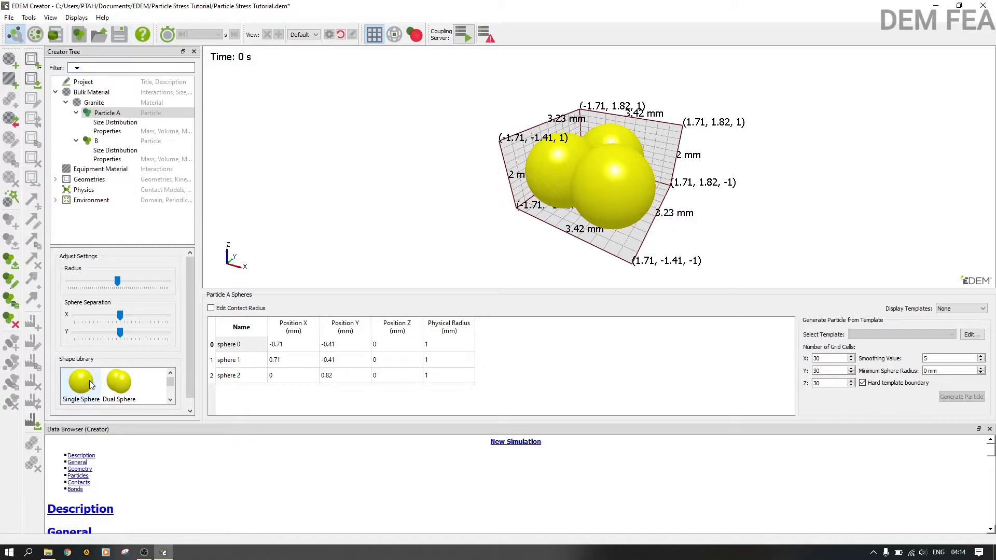
{"action": "left_click", "coordinate": [88, 383]}
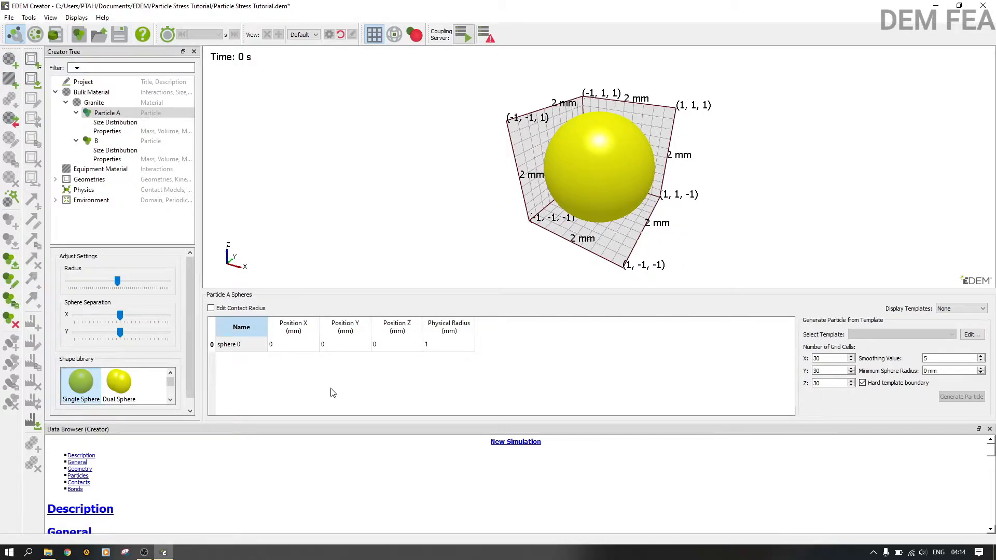
{"action": "left_click", "coordinate": [121, 142]}
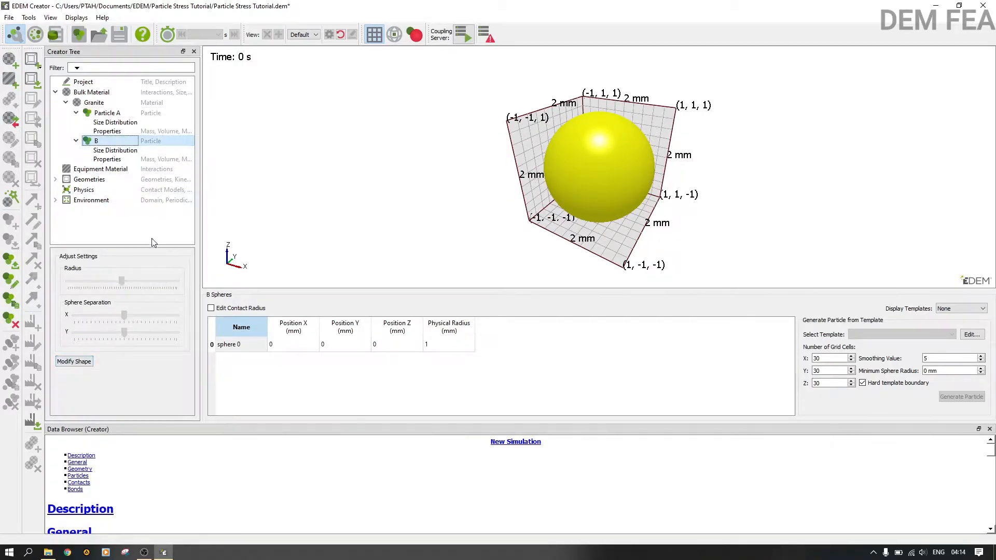
Apply the Single Sphere shape to particle B and set its physical radius to 15 mm.
{"action": "left_click", "coordinate": [89, 365]}
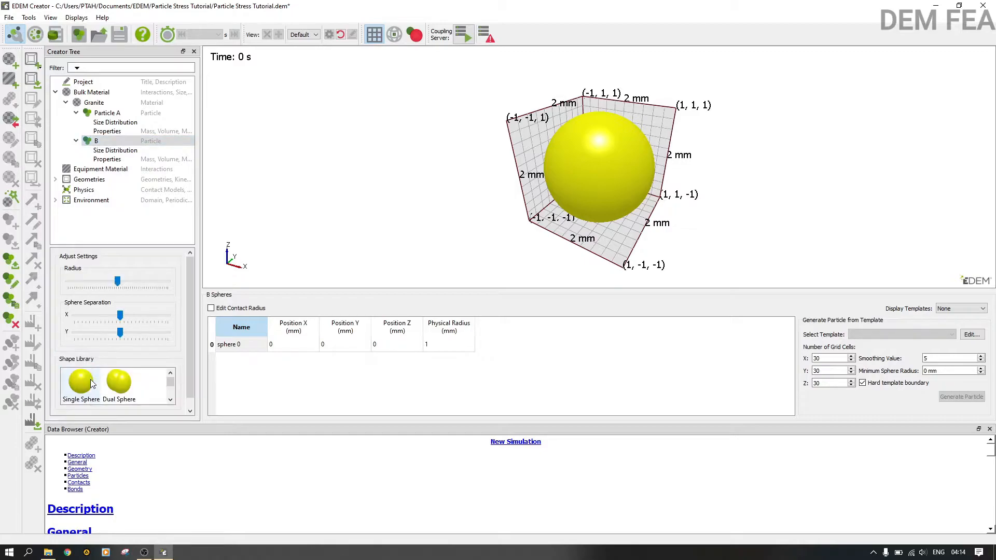
{"action": "left_click", "coordinate": [92, 383]}
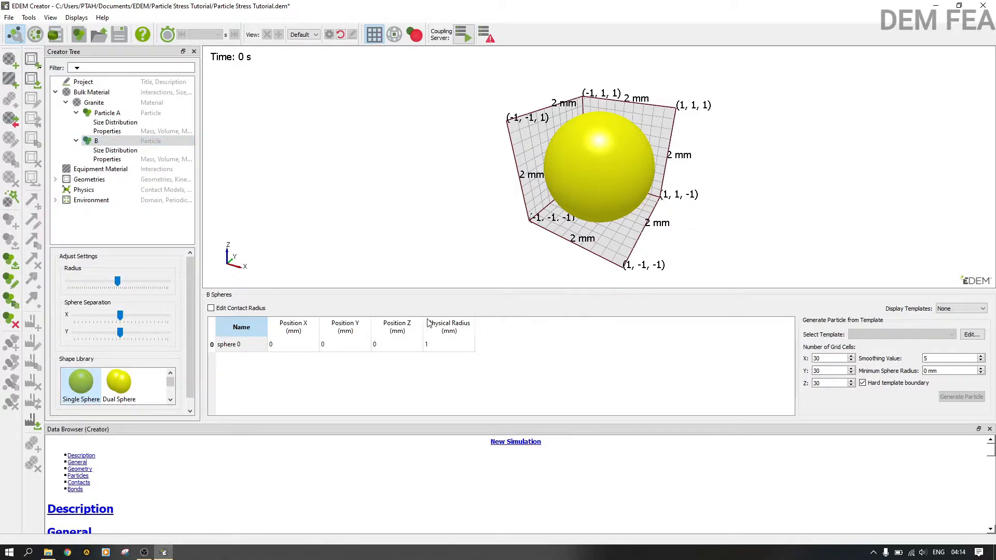
{"action": "left_click", "coordinate": [432, 351]}
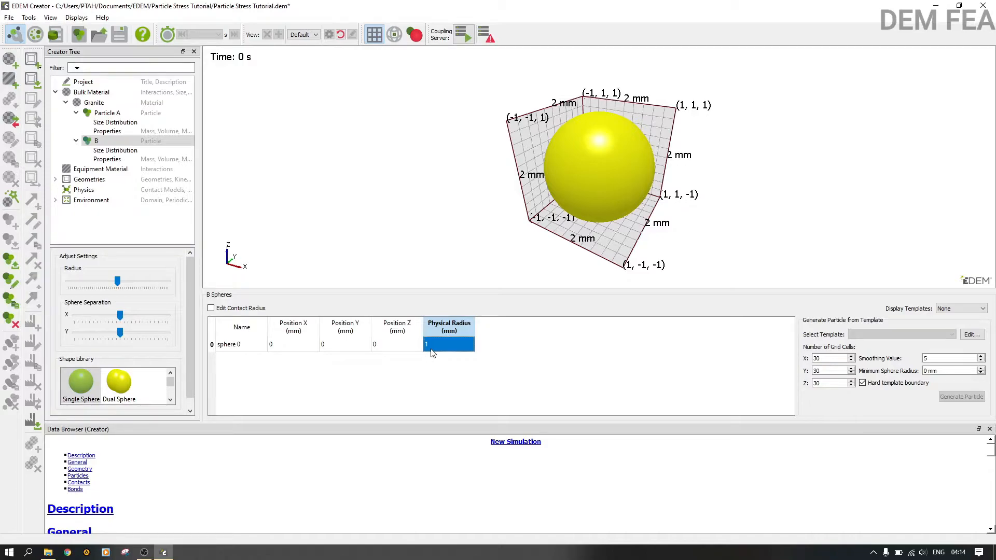
{"action": "type", "text": "20"}
{"action": "type", "text": "15"}
{"action": "left_click", "coordinate": [426, 376]}
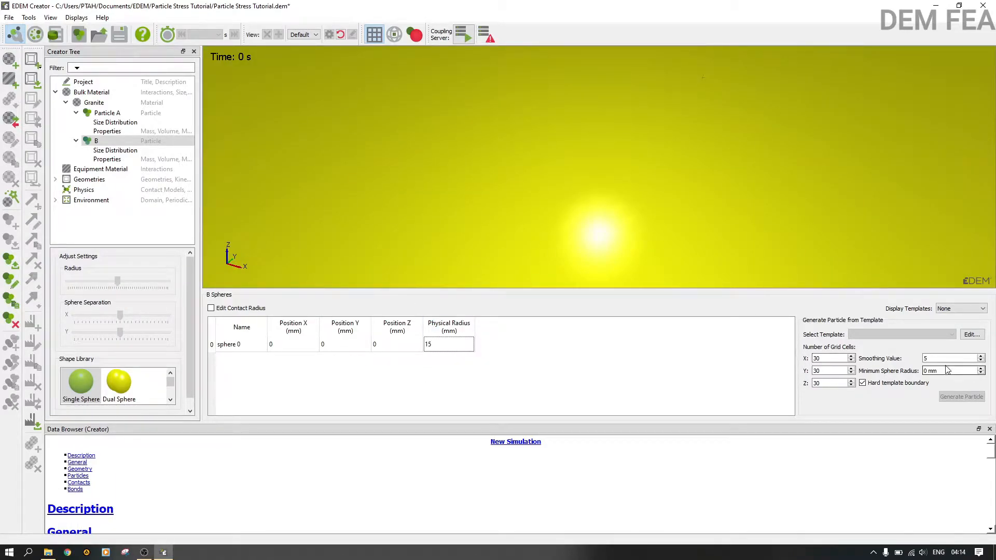
{"action": "left_click", "coordinate": [303, 35]}
{"action": "left_click", "coordinate": [306, 45]}
Set Particle A's physical radius to 20 mm and save the project.
{"action": "left_click", "coordinate": [107, 112]}
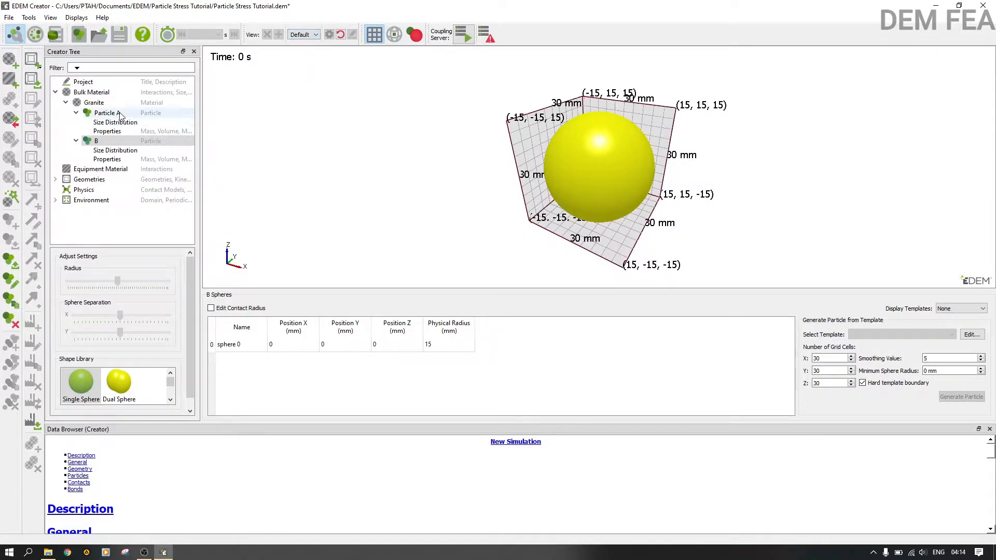
{"action": "left_click", "coordinate": [437, 341]}
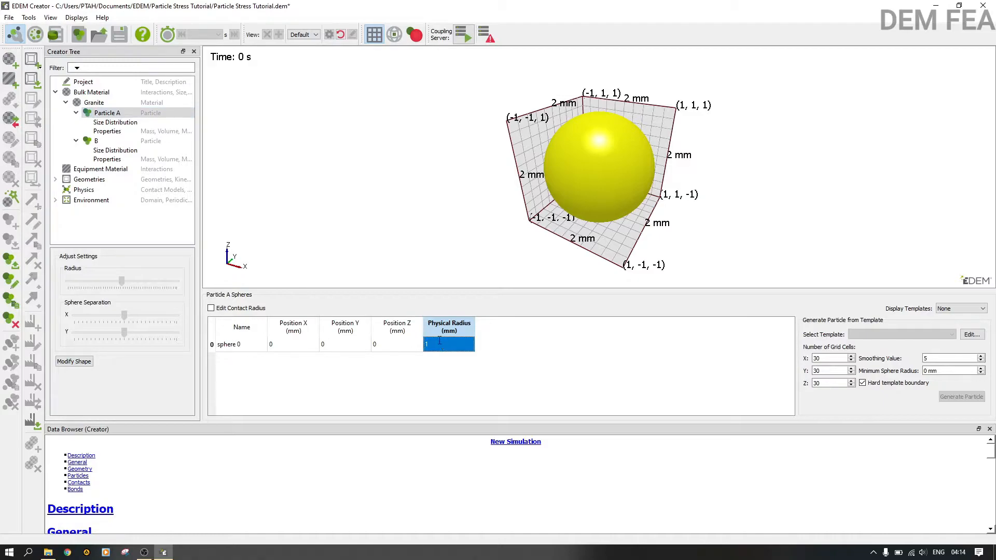
{"action": "type", "text": "20"}
{"action": "key", "text": "Return"}
{"action": "left_click", "coordinate": [304, 34]}
{"action": "left_click", "coordinate": [306, 44]}
{"action": "key", "text": "ctrl+s"}
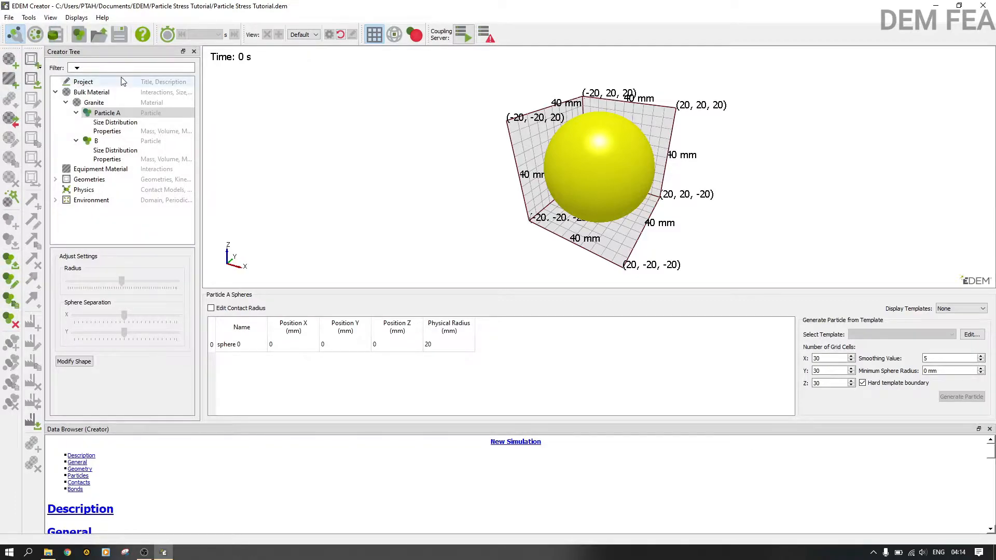
Set Granite's Poisson's ratio to 0.35 and solids density to 2630 kg/m³, accepting the recalculation of particle properties.
{"action": "left_click", "coordinate": [116, 103]}
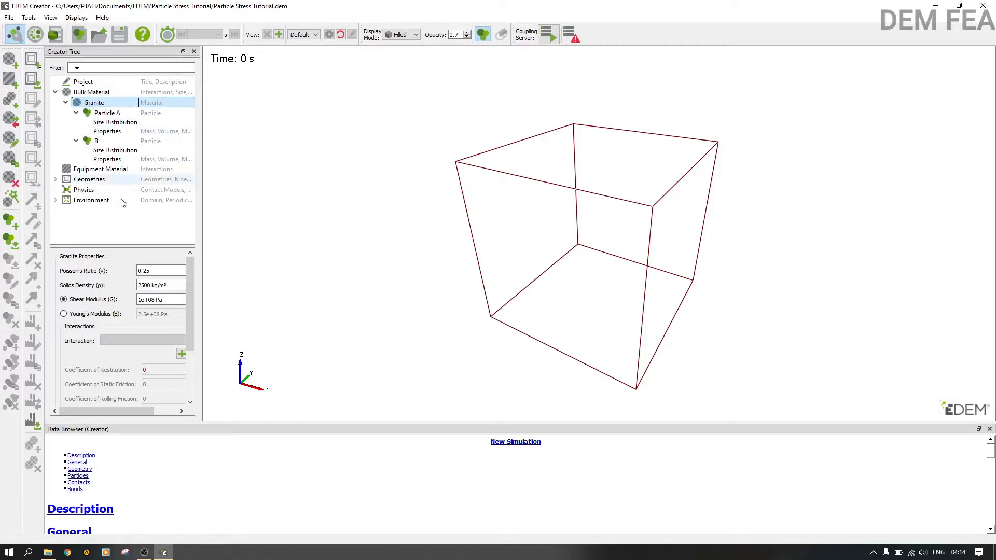
{"action": "double_click", "coordinate": [148, 271]}
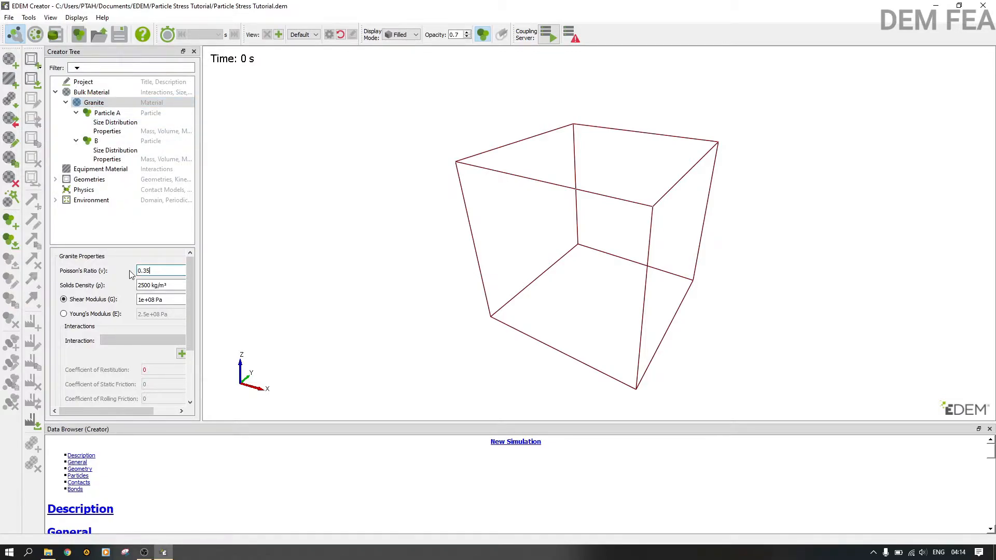
{"action": "double_click", "coordinate": [140, 285]}
{"action": "type", "text": "2630"}
{"action": "left_click", "coordinate": [140, 300]}
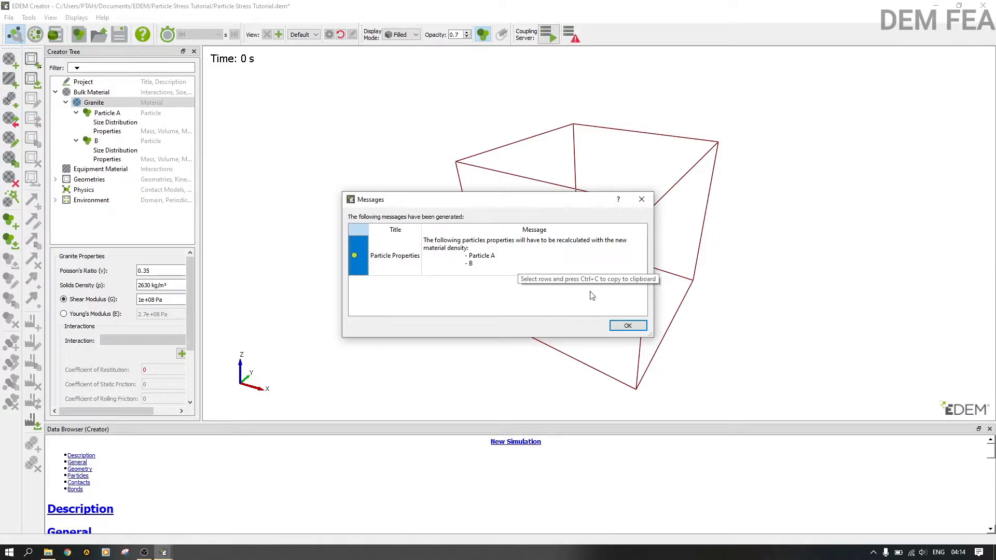
{"action": "left_click", "coordinate": [627, 325]}
Set Granite's shear modulus to 5.571e+08 Pa and switch its stiffness definition to Young's modulus.
{"action": "left_click", "coordinate": [143, 299]}
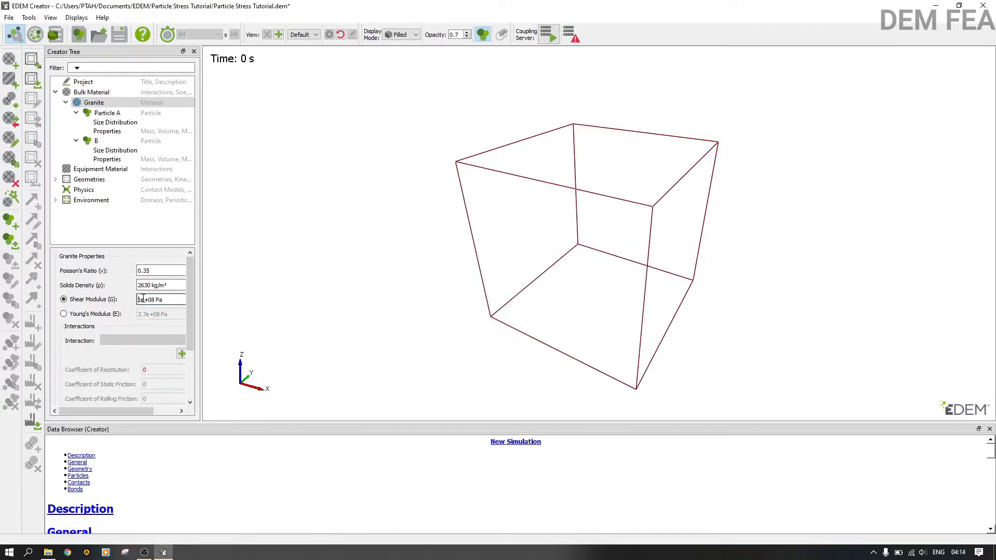
{"action": "type", "text": "5.571"}
{"action": "left_click", "coordinate": [124, 314]}
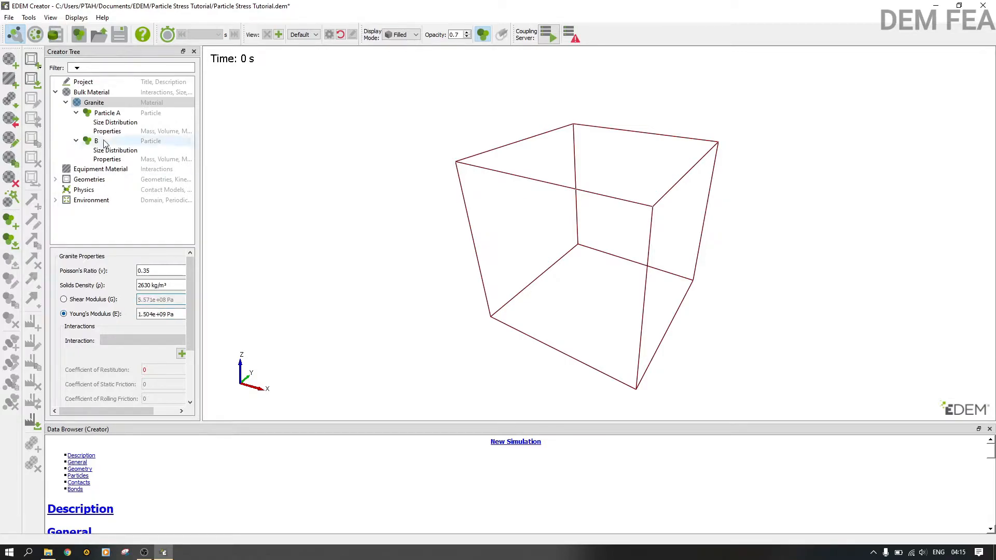
Turn on automatic calculation of the mass properties for Particle A and B, and save the project.
{"action": "left_click", "coordinate": [105, 133]}
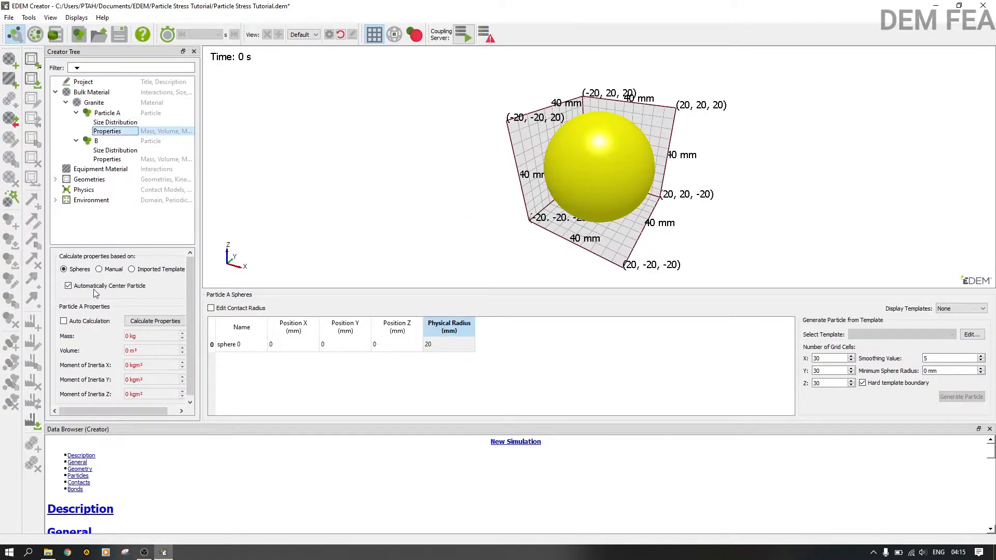
{"action": "left_click", "coordinate": [119, 159]}
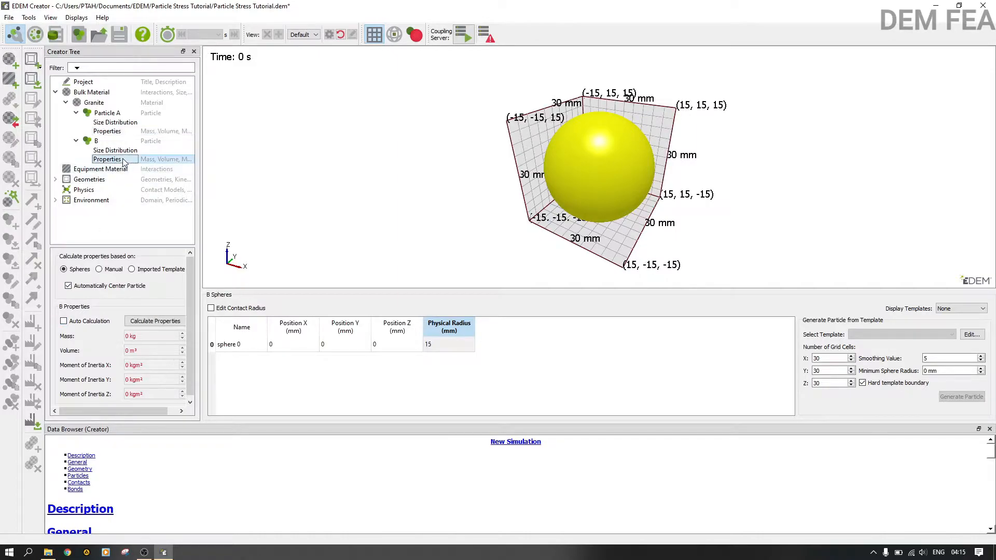
{"action": "left_click", "coordinate": [84, 321]}
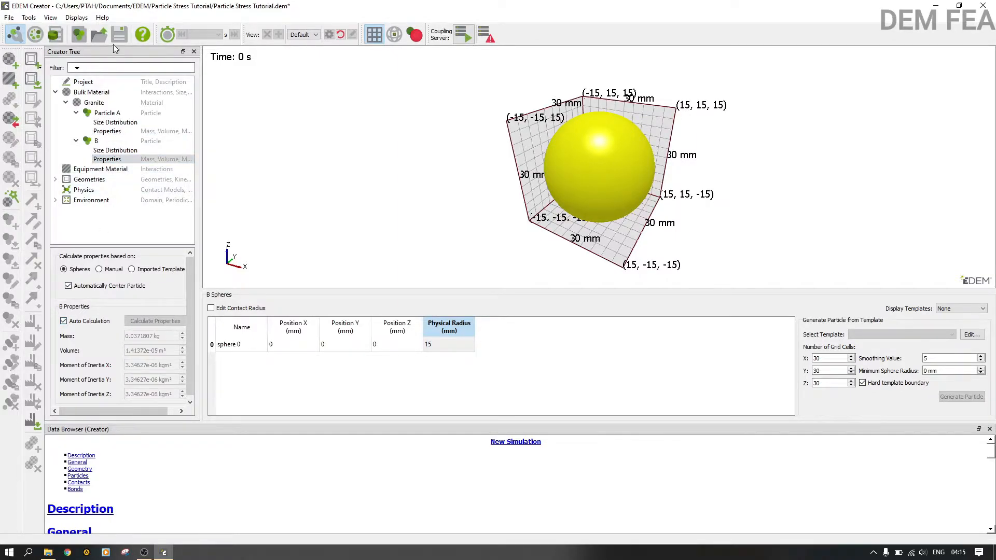
{"action": "left_click", "coordinate": [95, 104]}
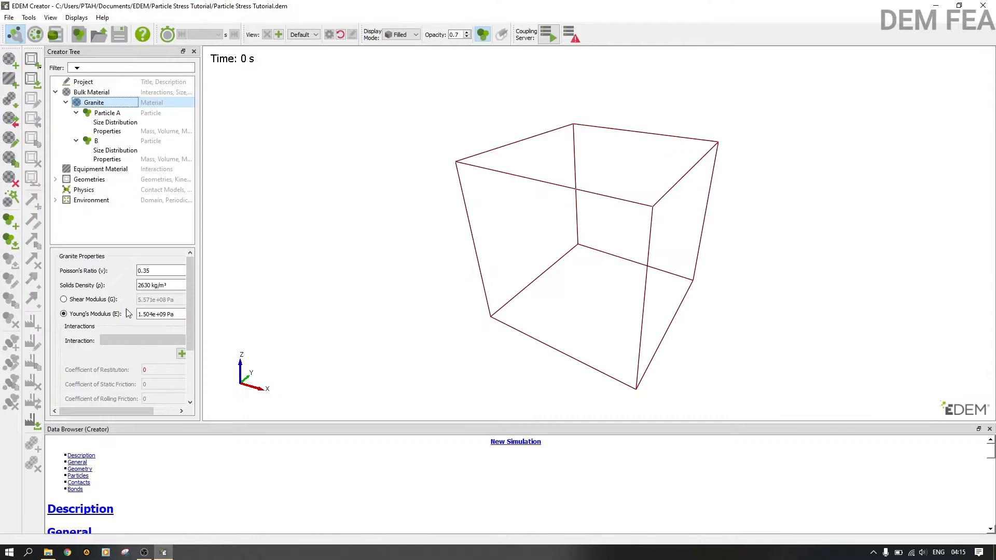
{"action": "scroll", "coordinate": [188, 309], "scroll_direction": "down", "scroll_amount": 3}
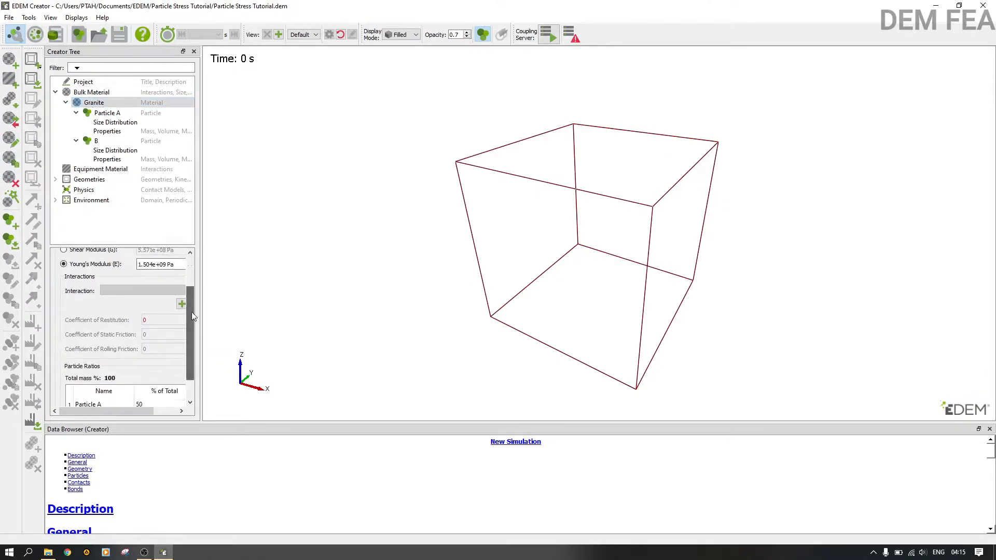
{"action": "left_click", "coordinate": [101, 169]}
{"action": "right_click", "coordinate": [101, 170]}
{"action": "left_click", "coordinate": [129, 172]}
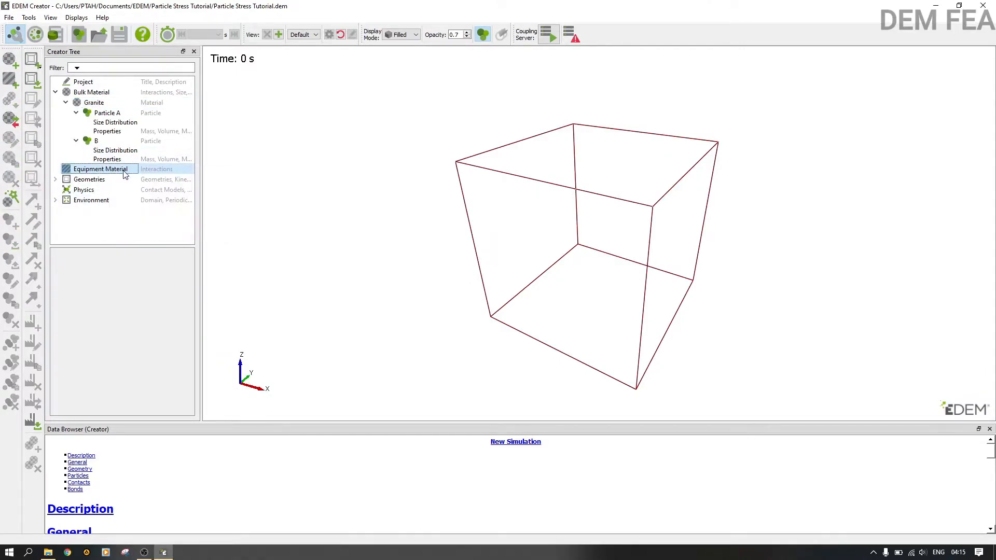
{"action": "left_click", "coordinate": [647, 100]}
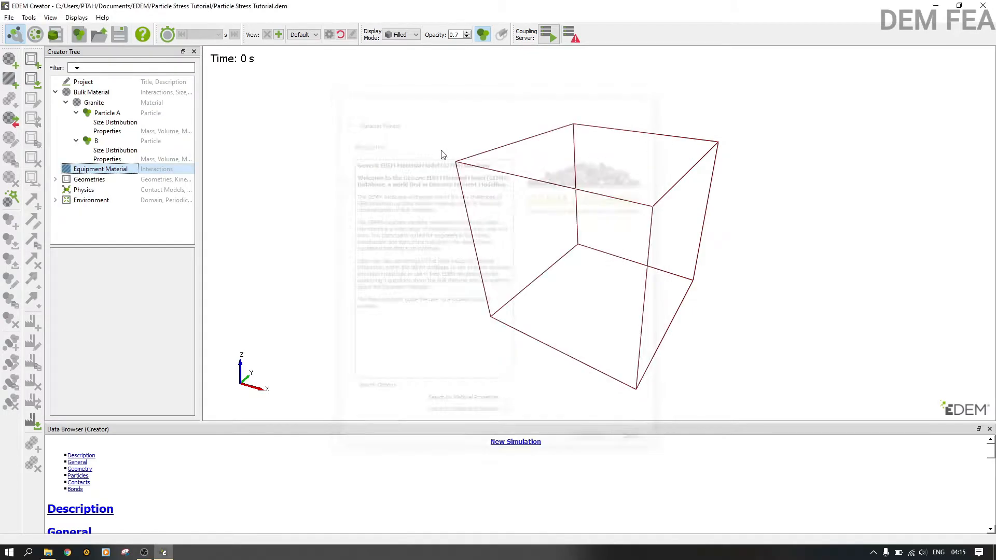
Add a new equipment material and name it "Steel".
{"action": "right_click", "coordinate": [117, 173]}
{"action": "left_click", "coordinate": [156, 188]}
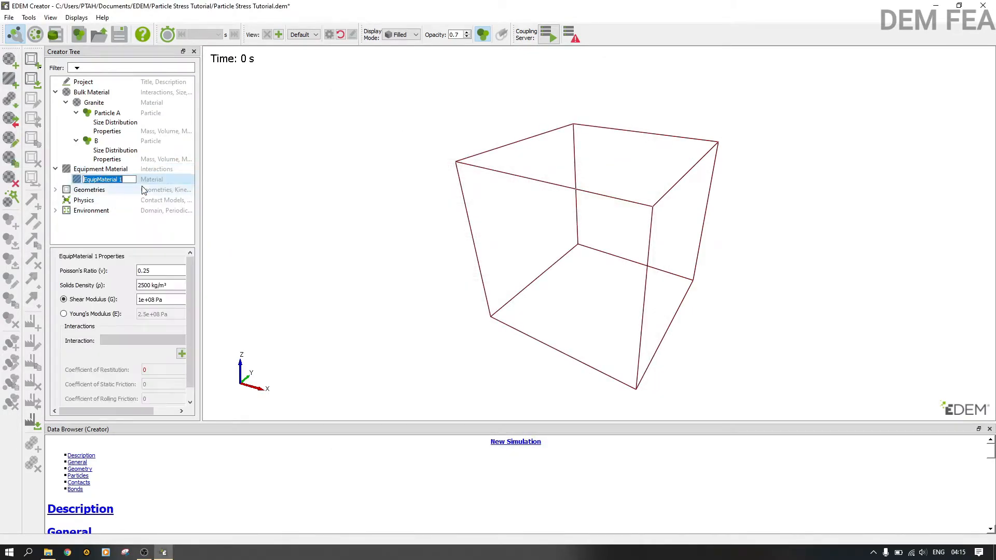
{"action": "type", "text": "Steel"}
{"action": "left_click", "coordinate": [144, 190]}
Set Steel's Poisson's ratio to 0.3 and its solids density to 7800 kg/m³.
{"action": "left_click", "coordinate": [139, 181]}
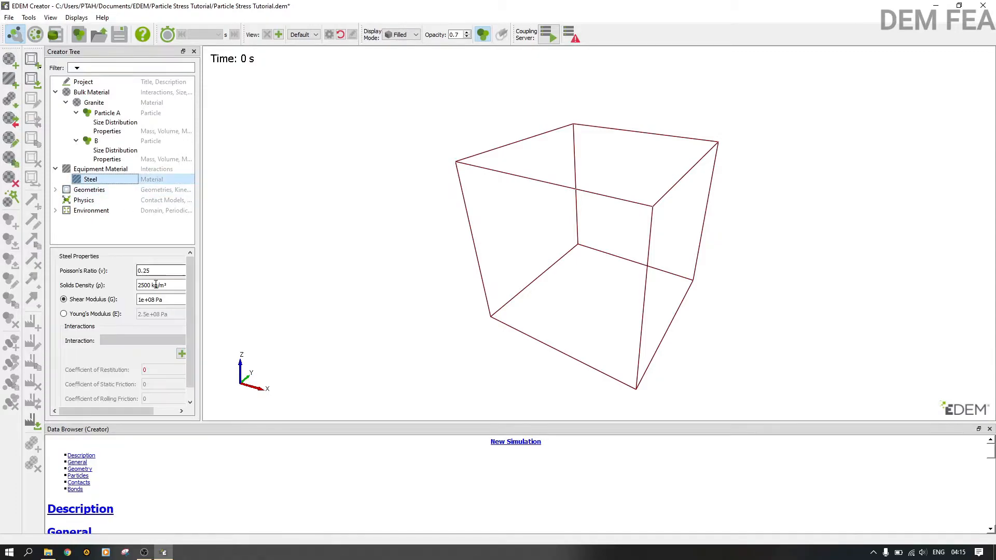
{"action": "left_click_drag", "start_coordinate": [156, 270], "coordinate": [139, 277]}
{"action": "type", "text": "0."}
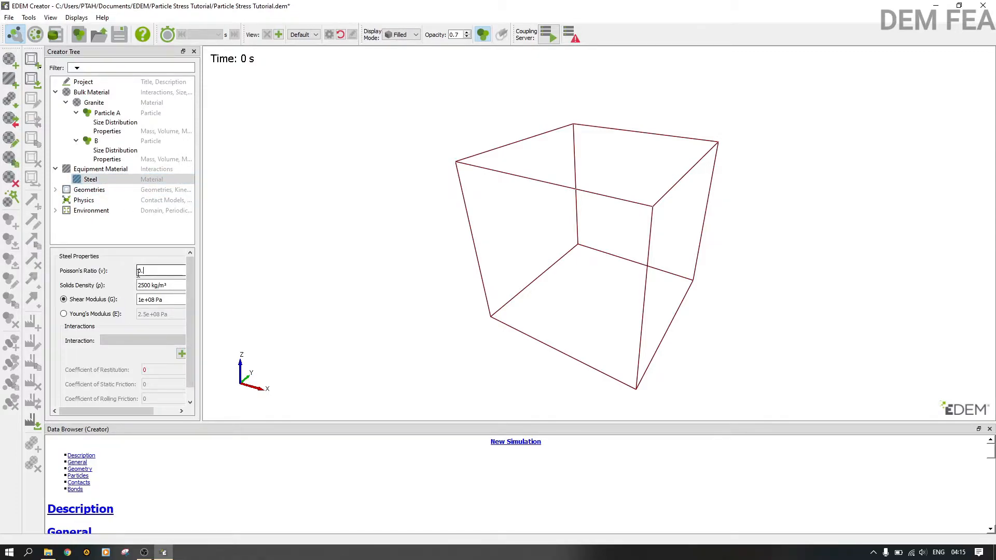
{"action": "type", "text": "3"}
{"action": "double_click", "coordinate": [139, 284]}
{"action": "type", "text": "7800"}
Set Steel's shear modulus to 700e+08 Pa.
{"action": "left_click", "coordinate": [141, 300]}
{"action": "type", "text": "700de"}
{"action": "key", "text": "BackSpace"}
{"action": "key", "text": "BackSpace"}
{"action": "key", "text": "BackSpace"}
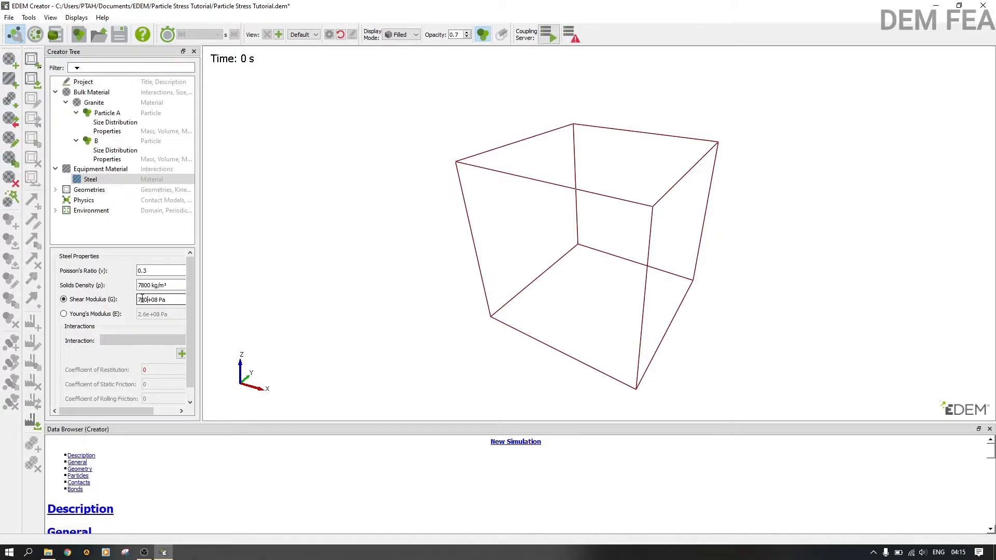
{"action": "key", "text": "Return"}
Add a Granite-to-Granite interaction with a coefficient of restitution of 0.2 and a static friction of 0.5.
{"action": "left_click", "coordinate": [113, 104]}
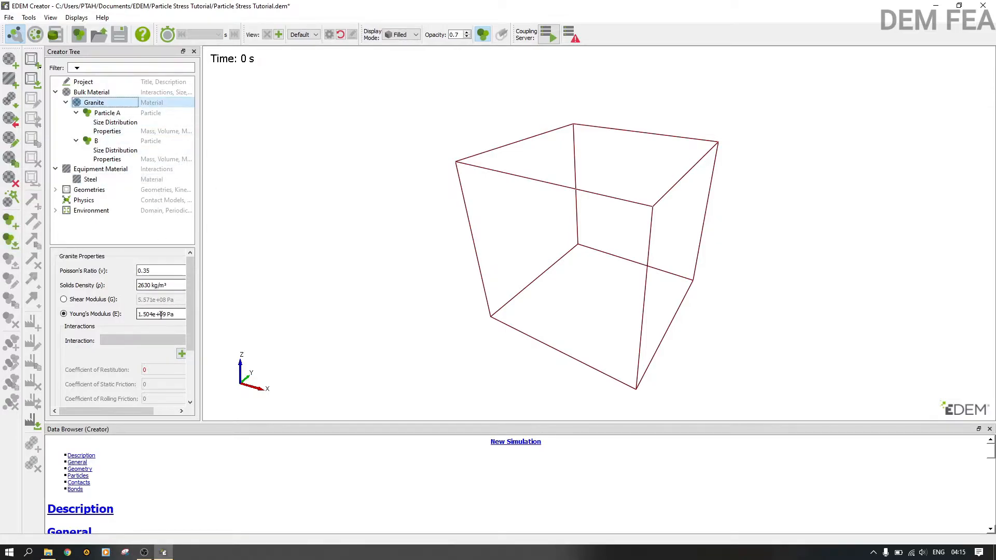
{"action": "left_click", "coordinate": [181, 354]}
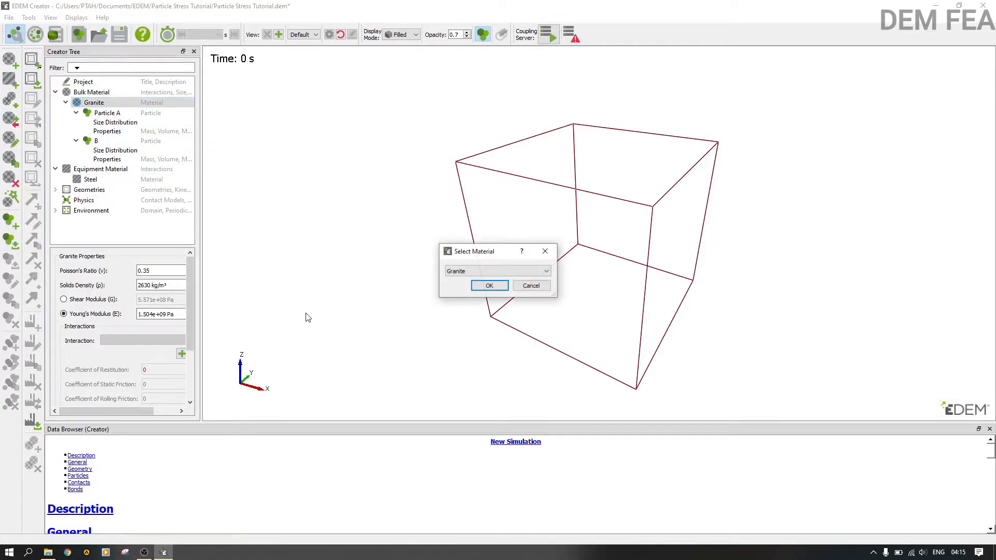
{"action": "left_click", "coordinate": [488, 285]}
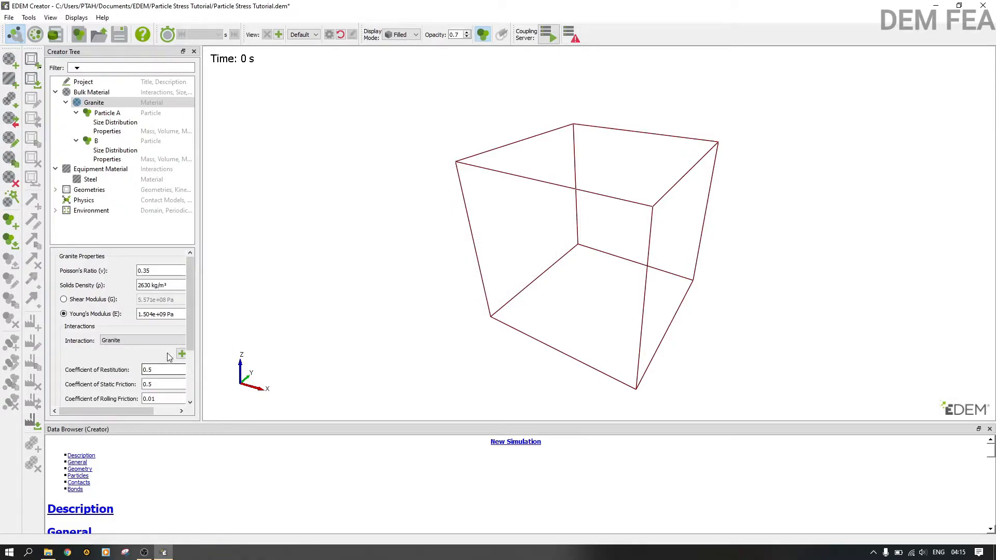
{"action": "left_click", "coordinate": [152, 368]}
{"action": "left_click", "coordinate": [141, 399]}
Add a Granite-to-Steel interaction with restitution 0.25 and static friction 0.7, and save the project.
{"action": "left_click", "coordinate": [182, 354]}
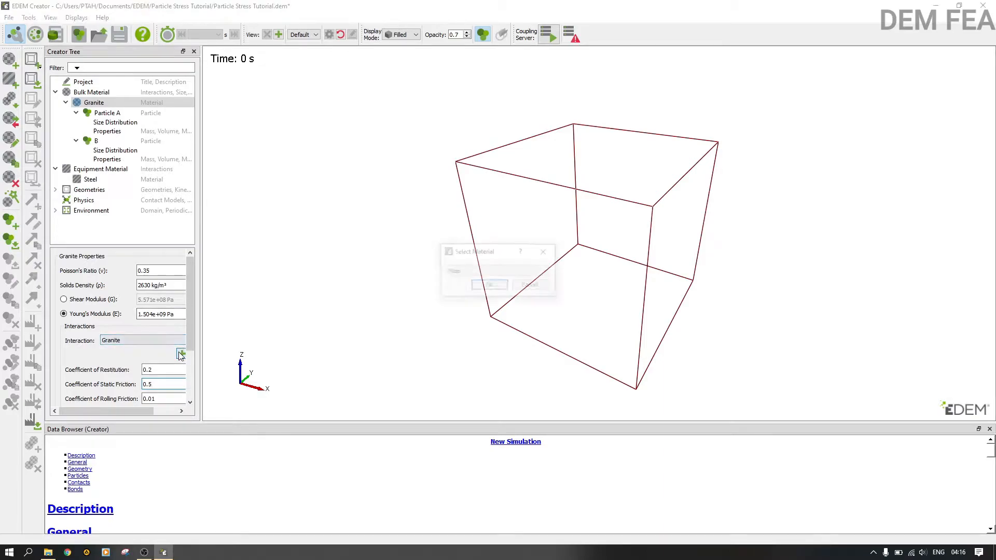
{"action": "left_click", "coordinate": [489, 285]}
{"action": "left_click", "coordinate": [153, 369]}
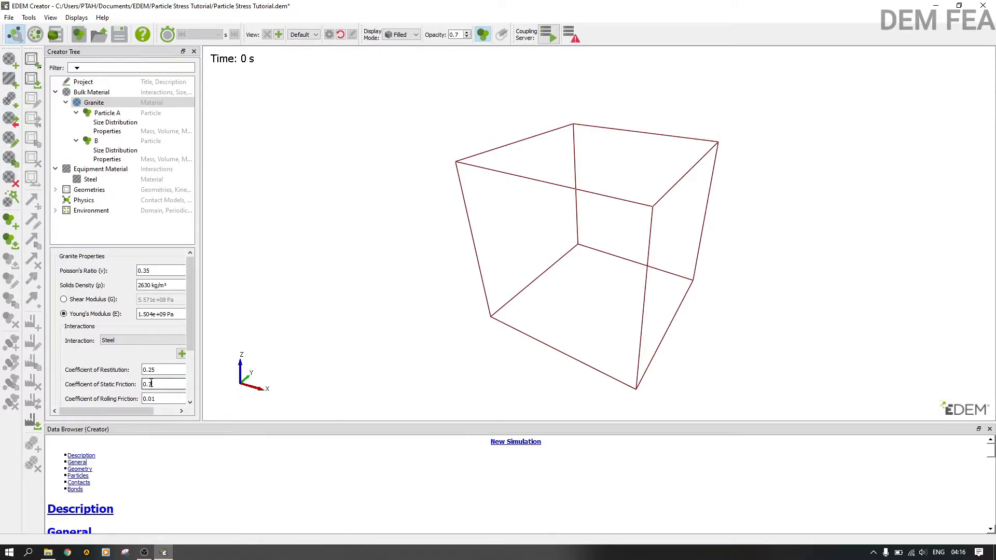
{"action": "key", "text": "Tab"}
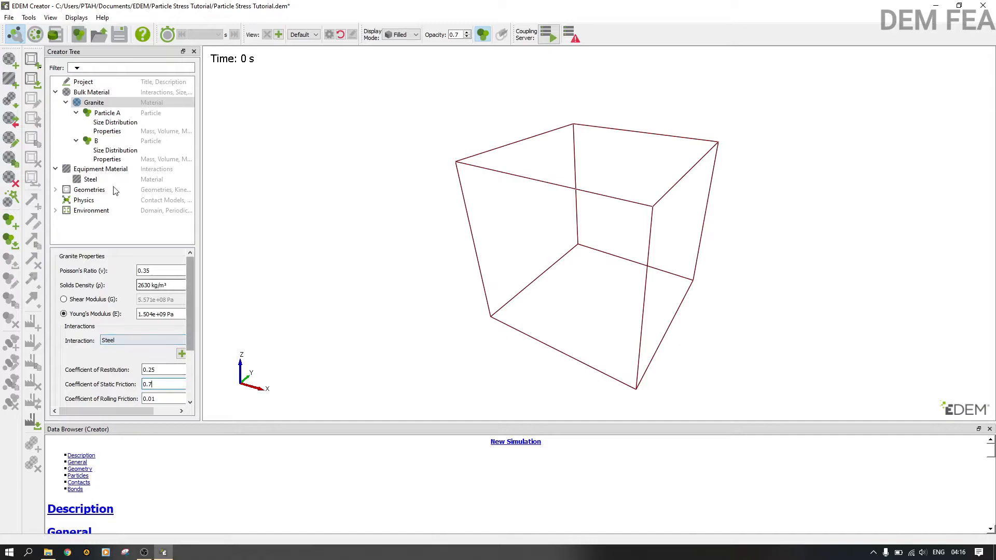
{"action": "left_click", "coordinate": [117, 32]}
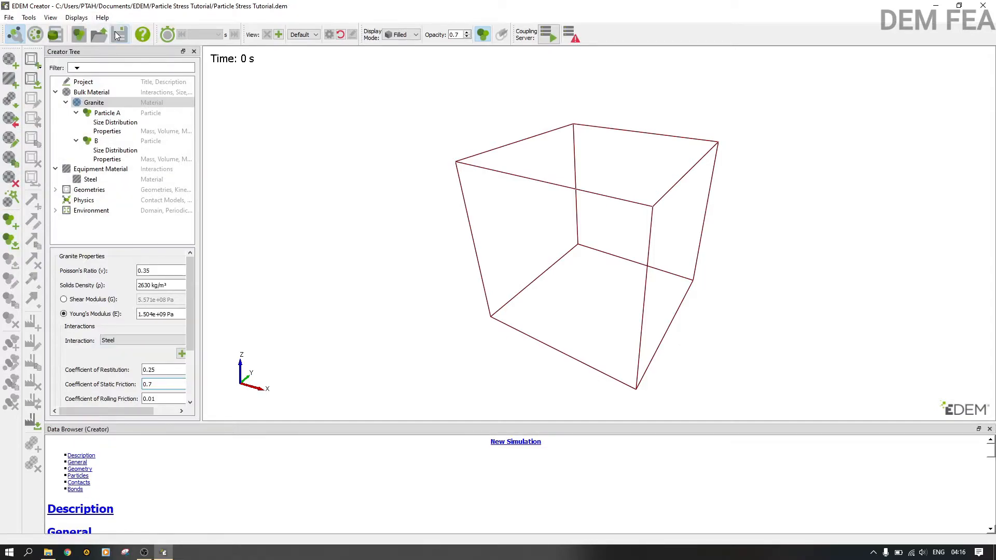
Add a box geometry to the model and name it "Box".
{"action": "left_click", "coordinate": [85, 189]}
{"action": "left_click", "coordinate": [55, 190]}
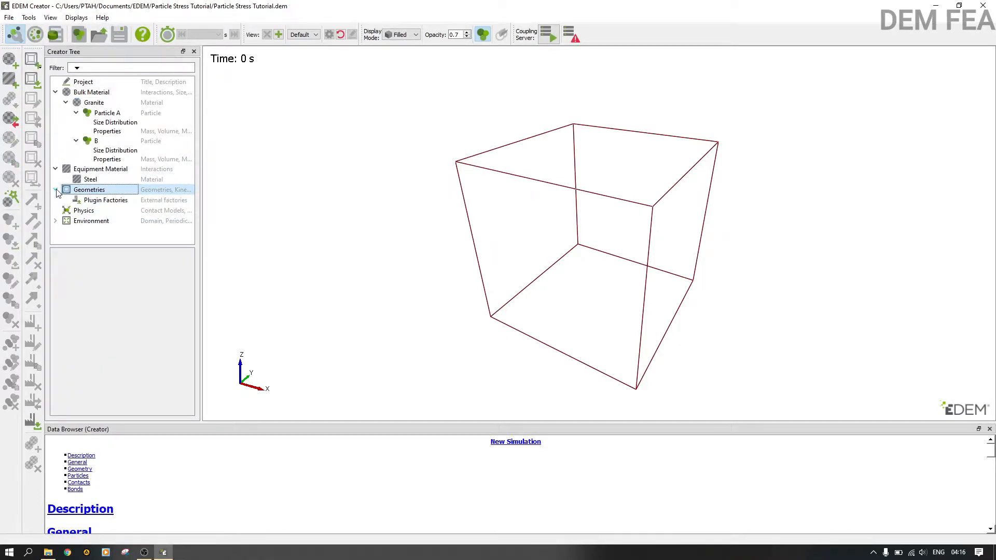
{"action": "right_click", "coordinate": [98, 192]}
{"action": "mouse_move", "coordinate": [131, 196]}
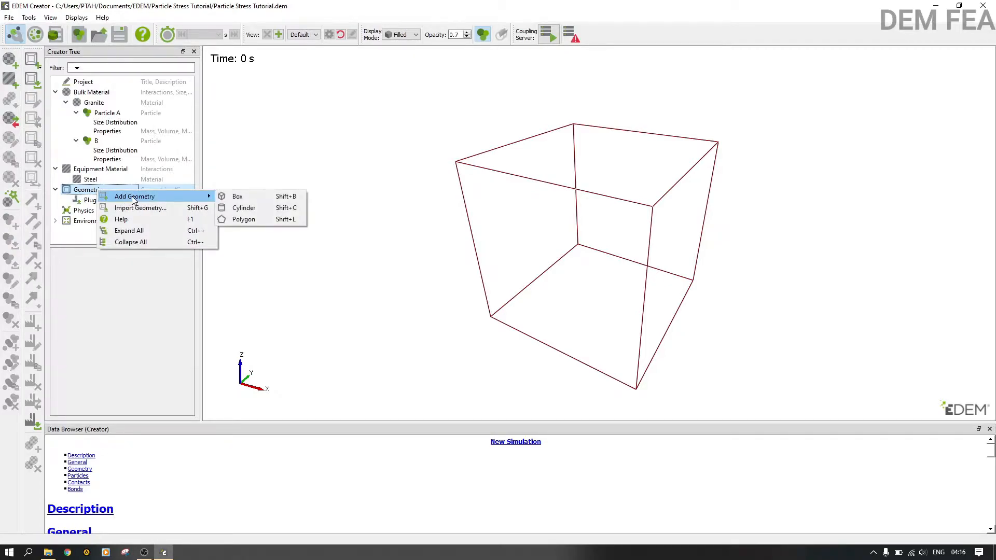
{"action": "left_click", "coordinate": [222, 200]}
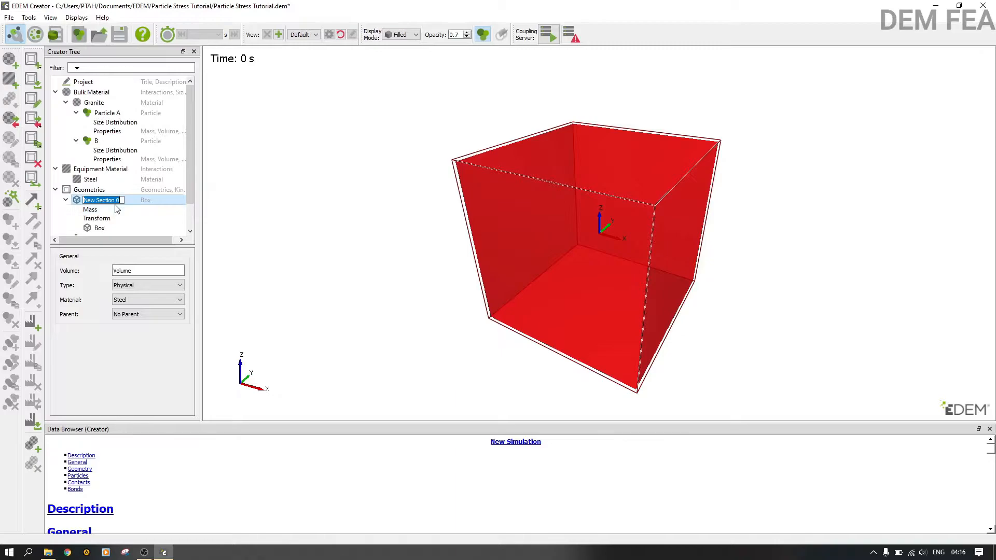
{"action": "type", "text": "Box"}
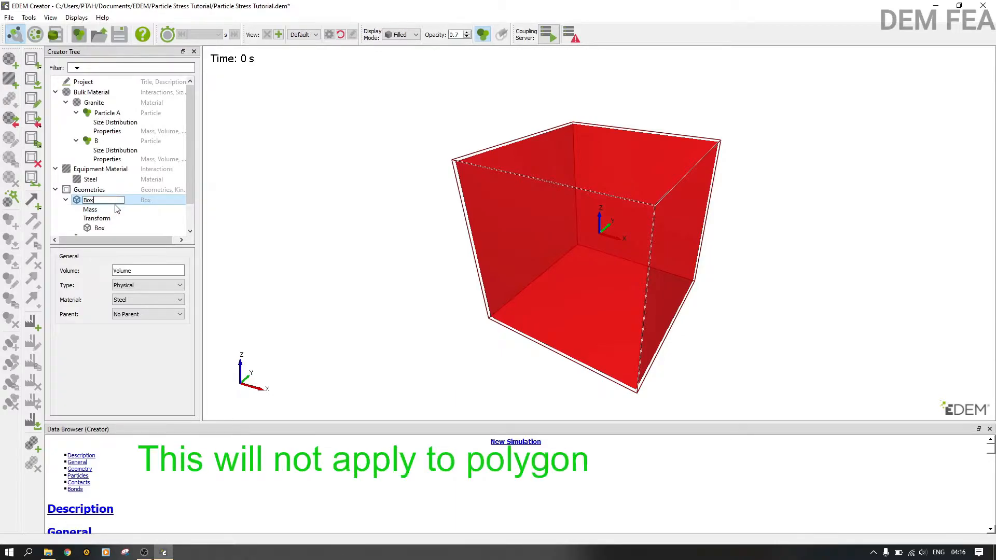
{"action": "left_click", "coordinate": [116, 209]}
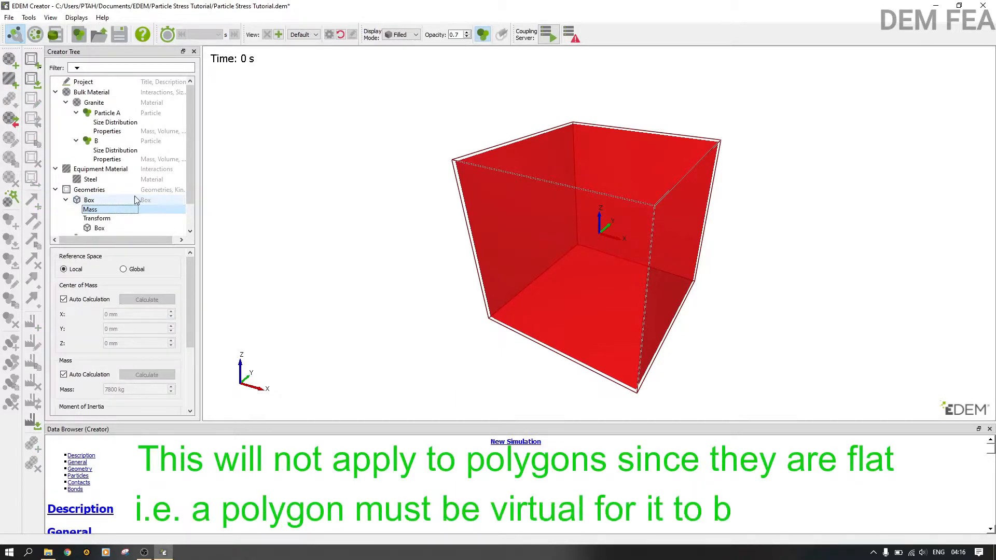
Review the Box geometry's general settings, its position and rotation values, and its lengths and enabled faces.
{"action": "left_click", "coordinate": [112, 200]}
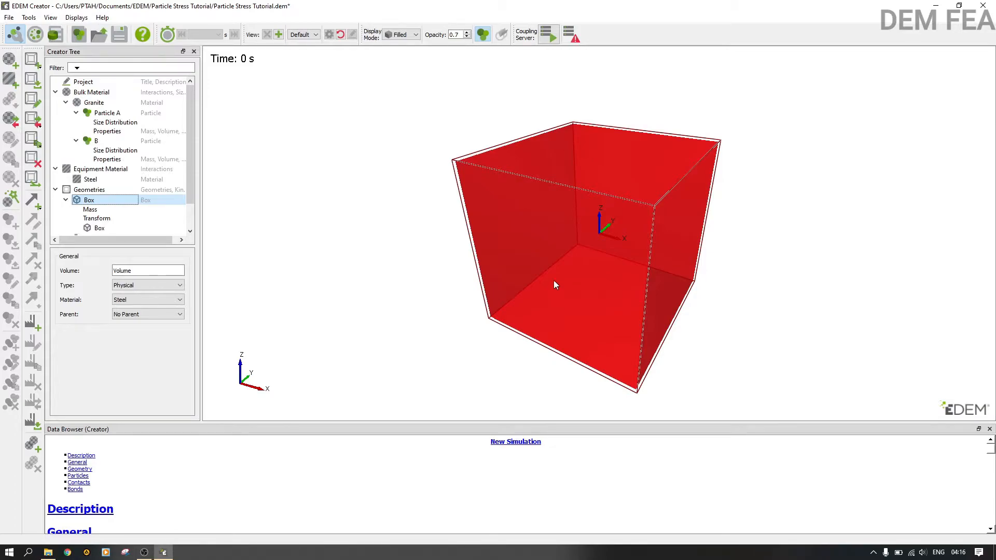
{"action": "left_click", "coordinate": [103, 218]}
{"action": "left_click_drag", "start_coordinate": [127, 247], "coordinate": [127, 267]}
{"action": "scroll", "coordinate": [121, 308], "scroll_direction": "down", "scroll_amount": 1}
{"action": "scroll", "coordinate": [121, 308], "scroll_direction": "down", "scroll_amount": 3}
{"action": "scroll", "coordinate": [121, 332], "scroll_direction": "up", "scroll_amount": 4}
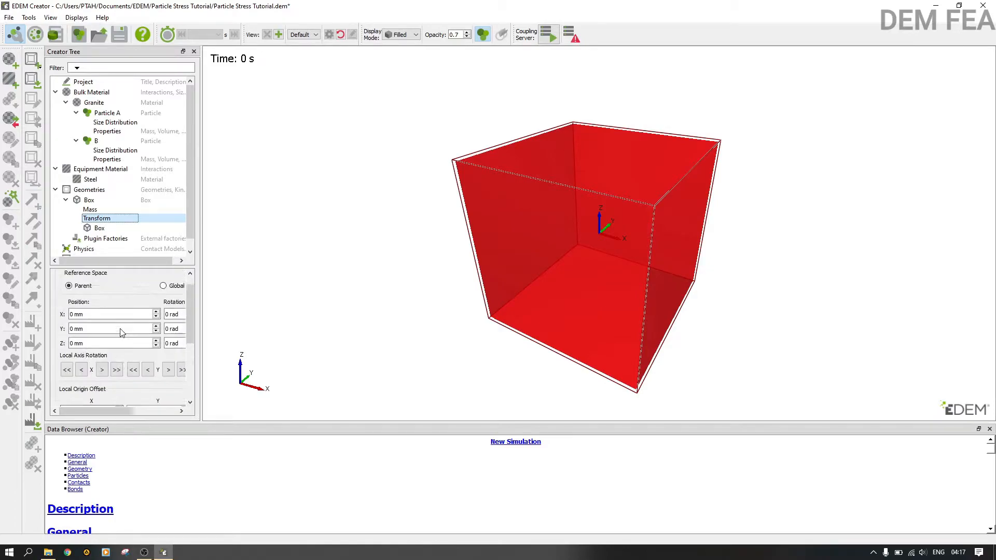
{"action": "scroll", "coordinate": [121, 332], "scroll_direction": "up", "scroll_amount": 1}
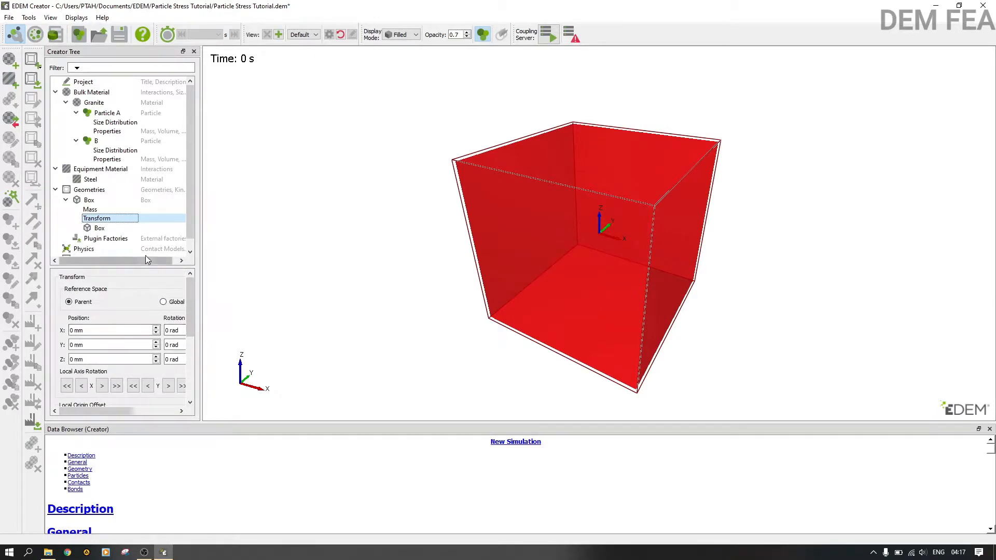
{"action": "left_click", "coordinate": [94, 200]}
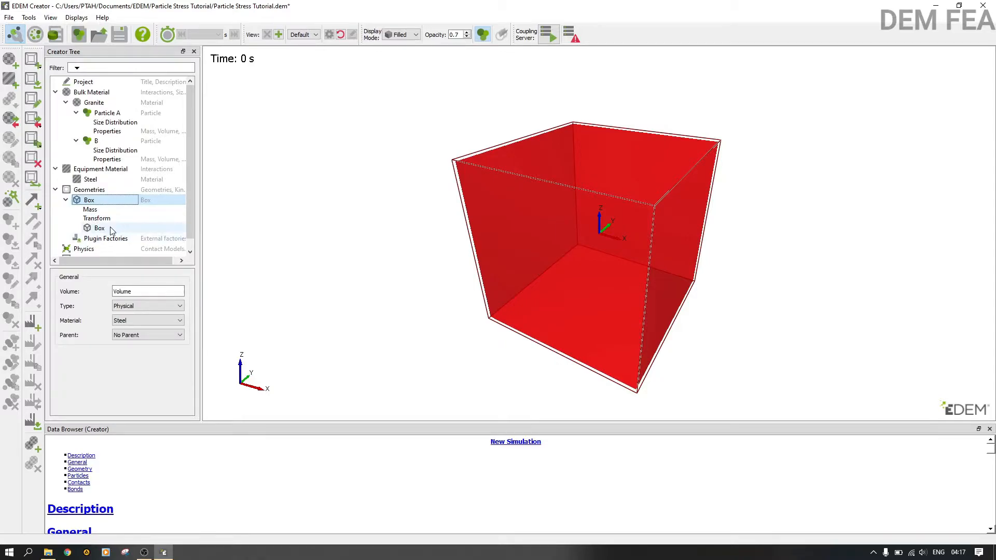
{"action": "left_click", "coordinate": [110, 228]}
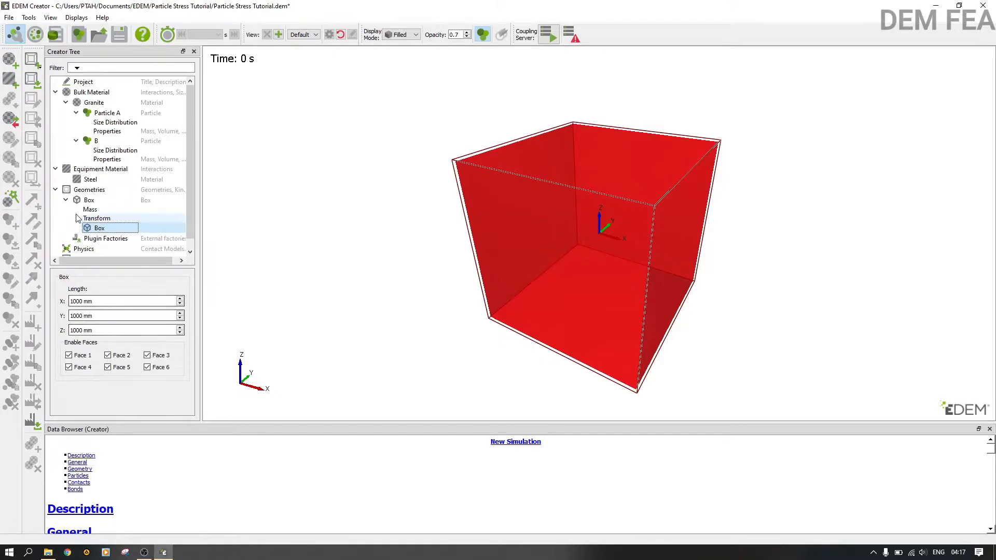
Examine the Box geometry's mass properties, including its centre of mass, mass and moment of inertia values.
{"action": "left_click", "coordinate": [106, 217]}
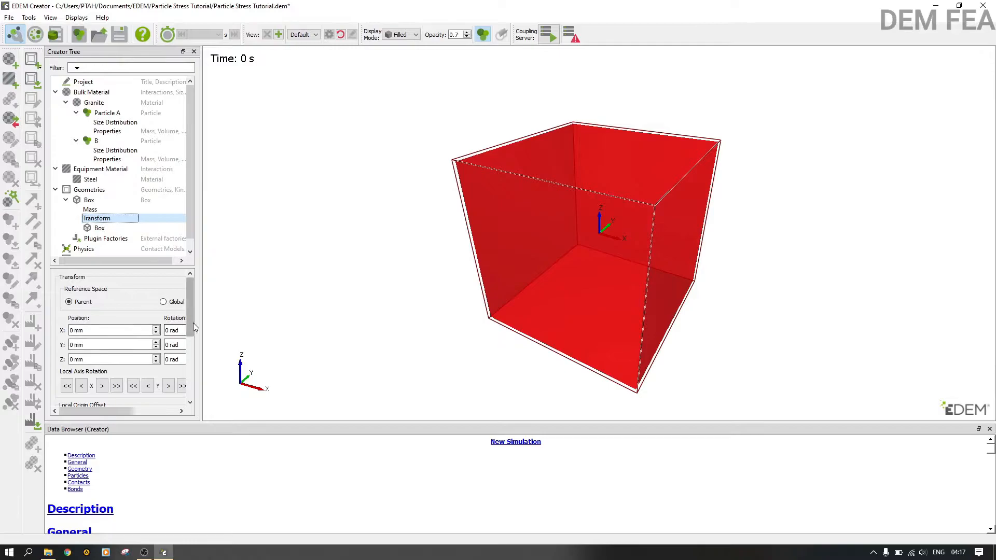
{"action": "left_click_drag", "start_coordinate": [201, 318], "coordinate": [218, 318]}
{"action": "left_click", "coordinate": [96, 209]}
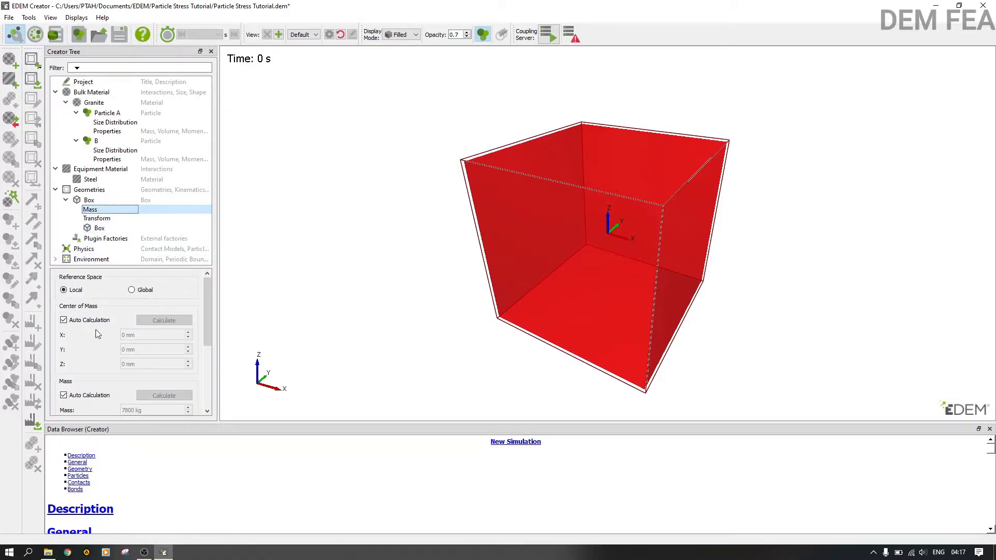
{"action": "left_click_drag", "start_coordinate": [209, 288], "coordinate": [208, 340]}
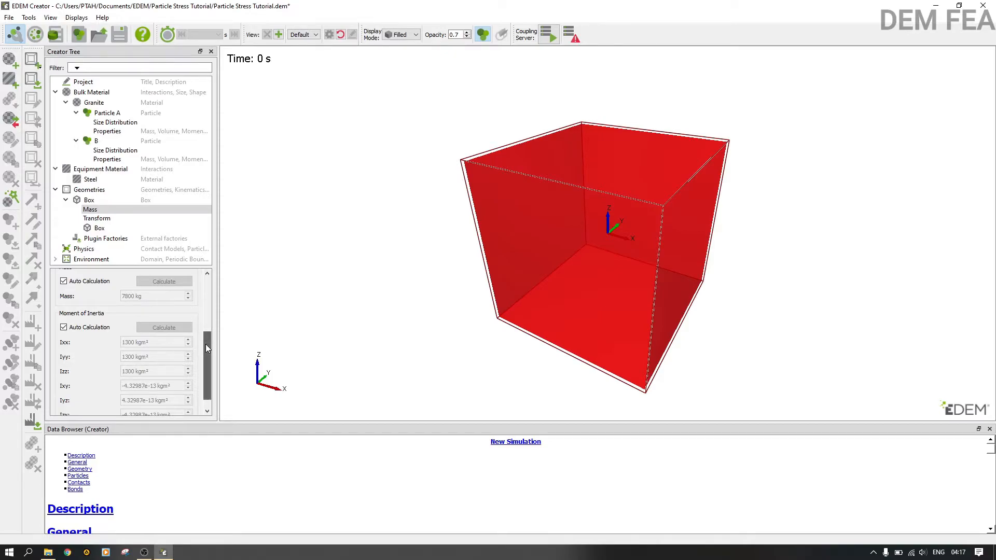
{"action": "left_click_drag", "start_coordinate": [205, 344], "coordinate": [206, 366]}
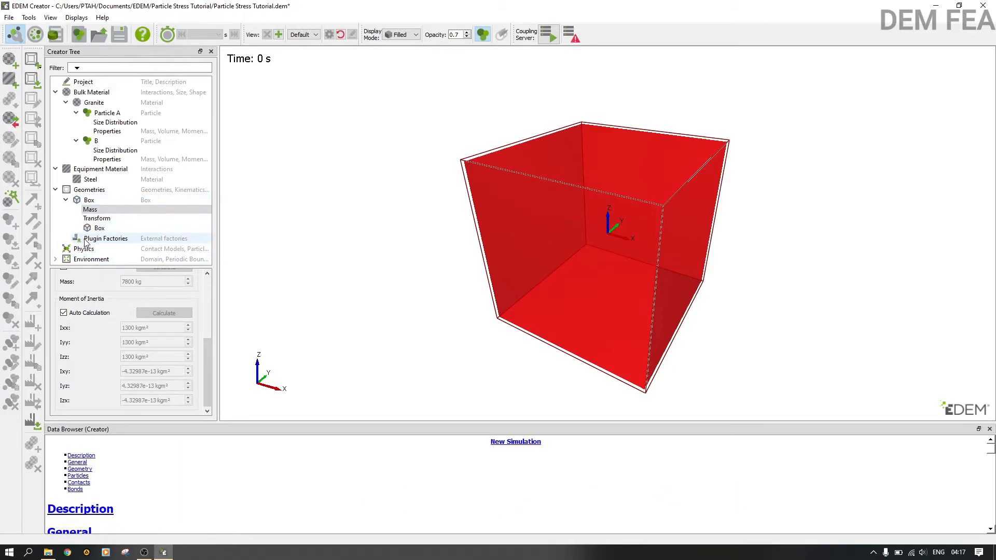
{"action": "left_click", "coordinate": [85, 200]}
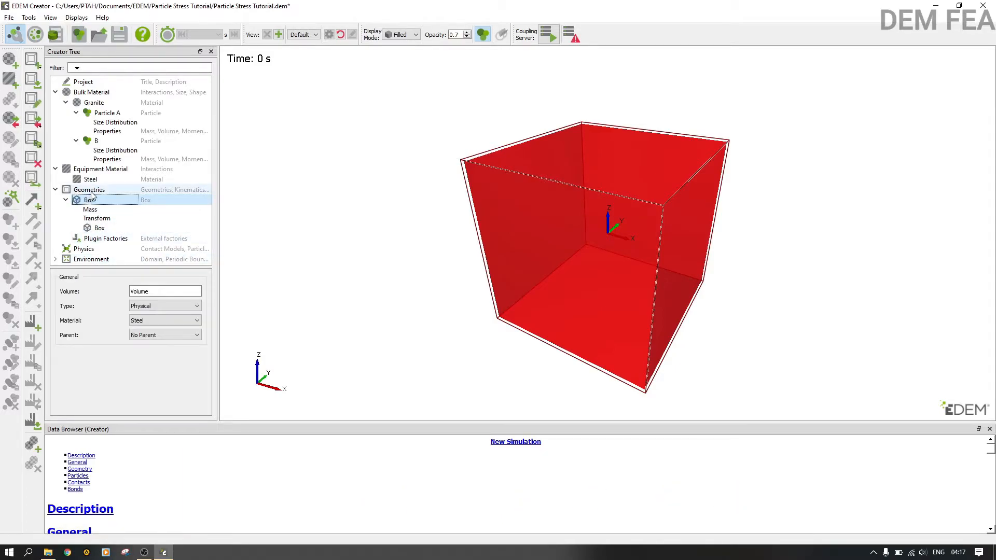
Add a cylinder geometry to the model and name it "Control Cylinder".
{"action": "right_click", "coordinate": [91, 190]}
{"action": "mouse_move", "coordinate": [153, 196]}
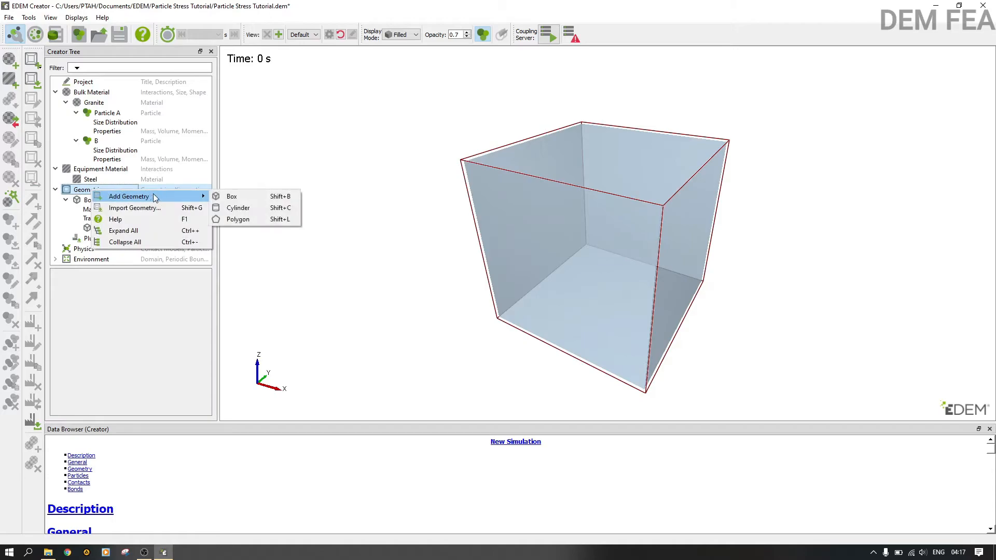
{"action": "left_click", "coordinate": [236, 208]}
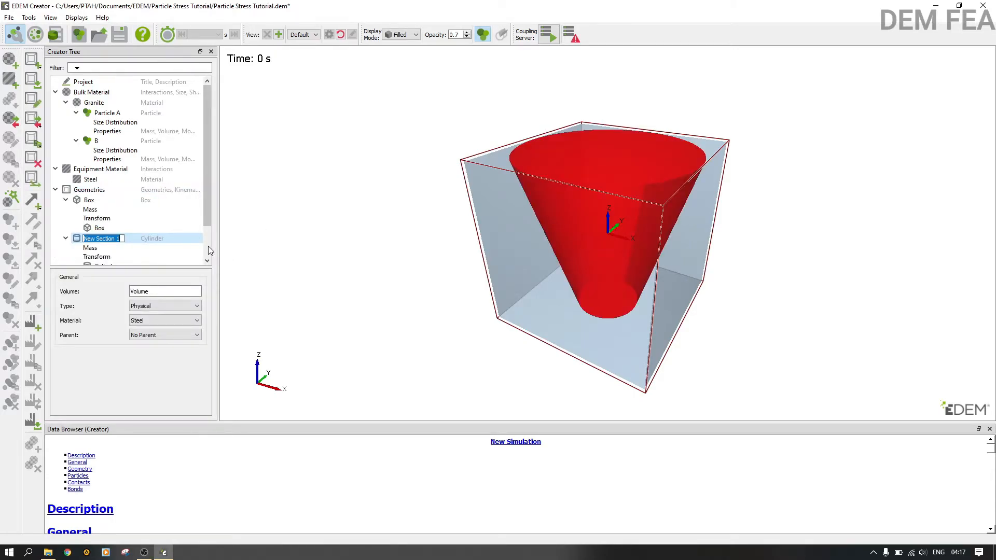
{"action": "type", "text": "Control Cylinder"}
Set the Control Cylinder's start radius to 500 mm, end radius to 250 mm and length to 250 mm.
{"action": "left_click", "coordinate": [171, 264]}
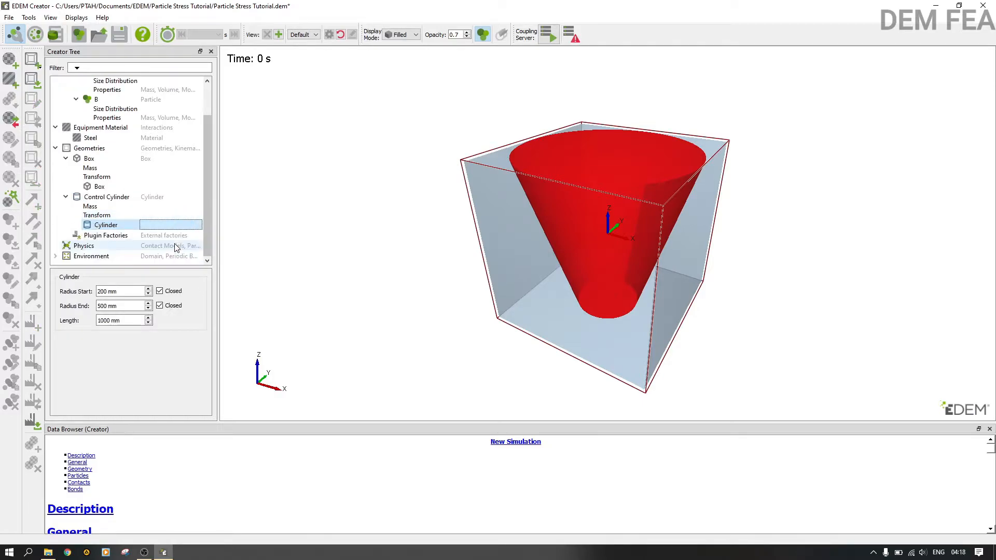
{"action": "left_click_drag", "start_coordinate": [107, 291], "coordinate": [101, 291]}
{"action": "type", "text": "5"}
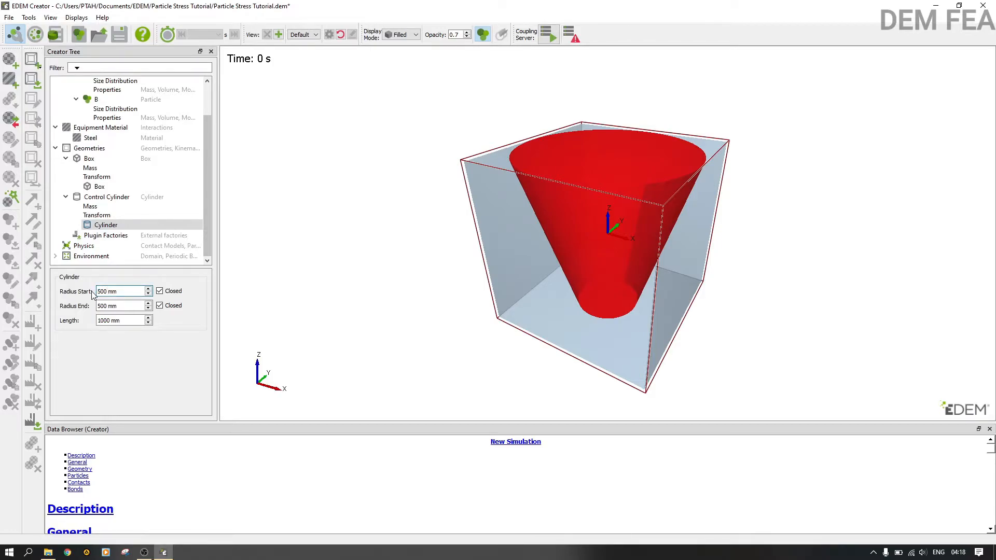
{"action": "left_click", "coordinate": [106, 306]}
{"action": "left_click_drag", "start_coordinate": [106, 305], "coordinate": [94, 307]}
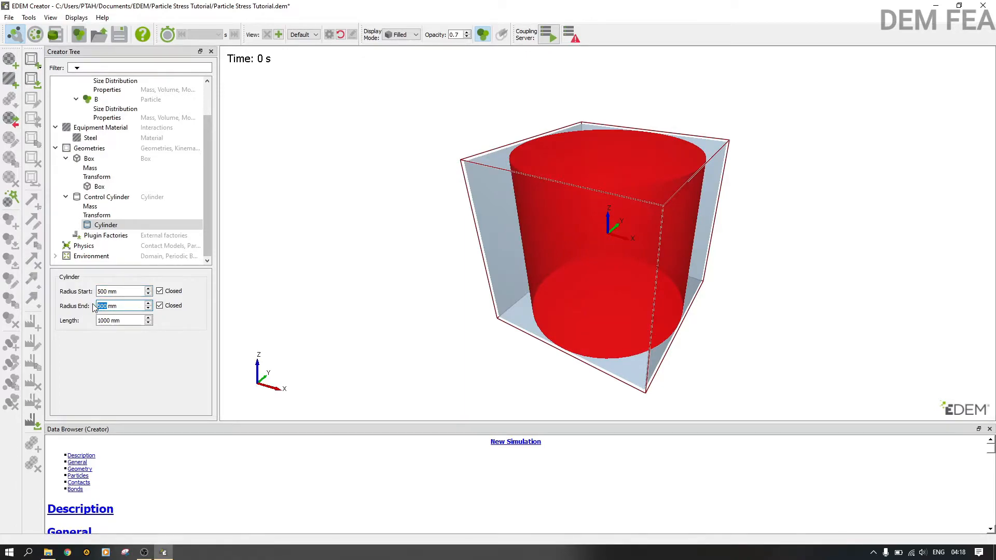
{"action": "type", "text": "2"}
{"action": "left_click_drag", "start_coordinate": [114, 321], "coordinate": [94, 322]}
{"action": "type", "text": "25"}
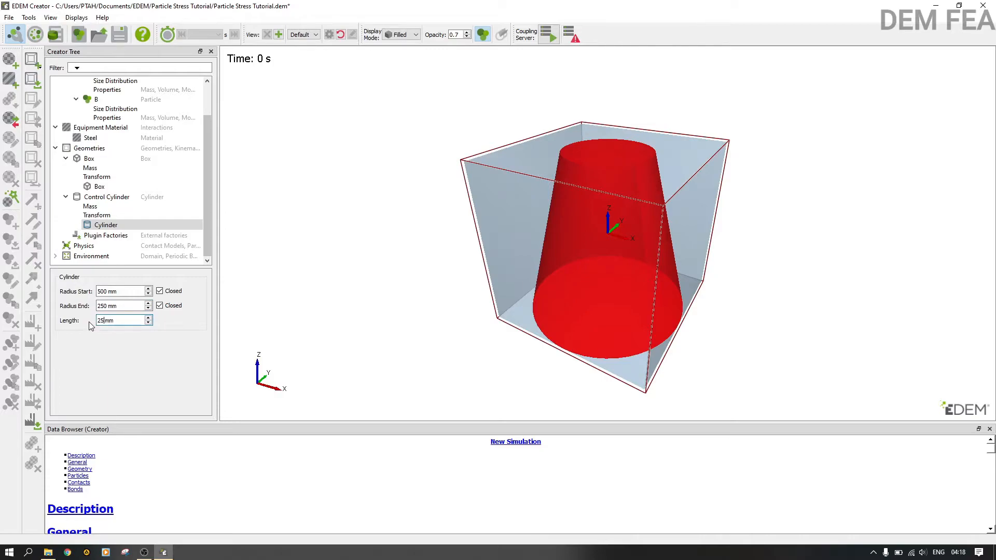
{"action": "key", "text": "Return"}
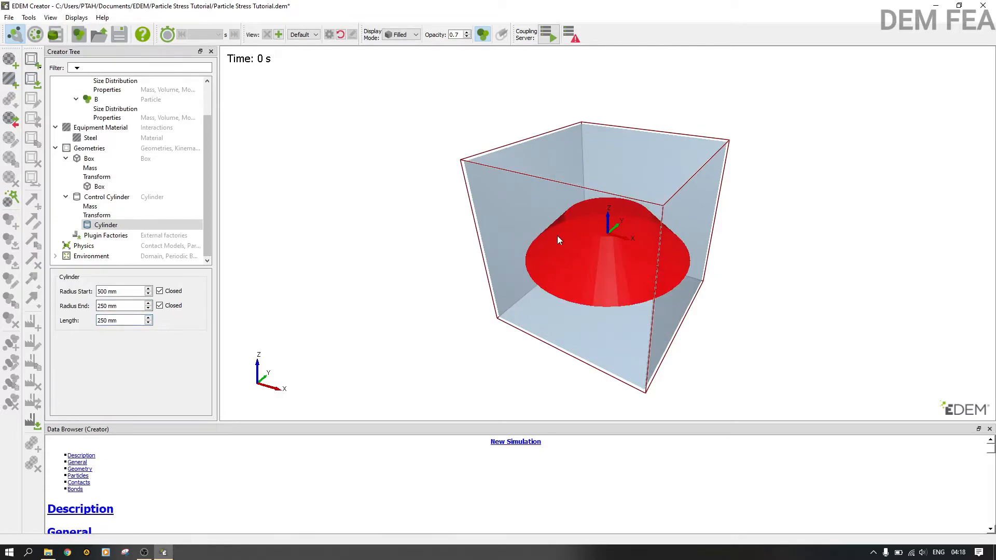
Position the Control Cylinder at Z = -375 mm inside the box.
{"action": "left_click_drag", "start_coordinate": [583, 258], "coordinate": [601, 220]}
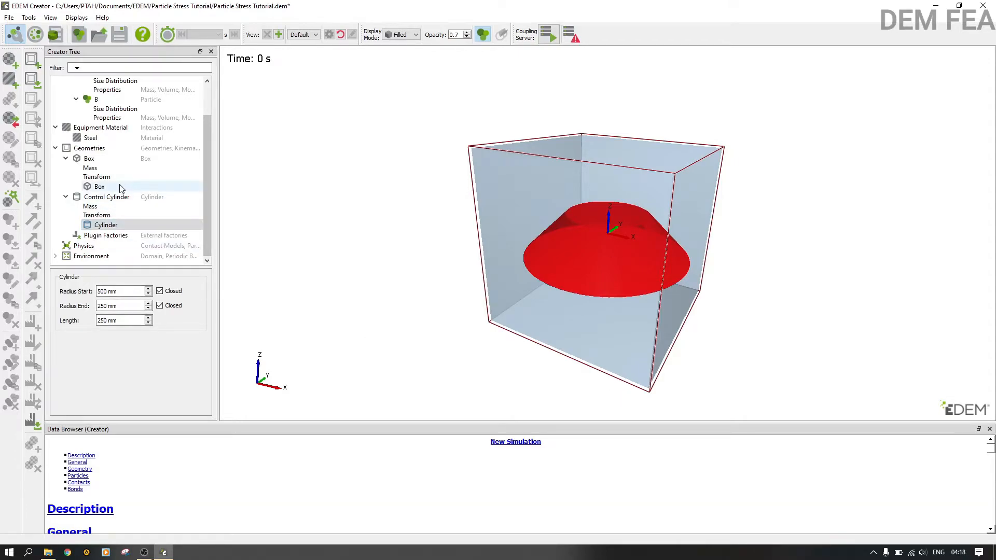
{"action": "left_click", "coordinate": [98, 215]}
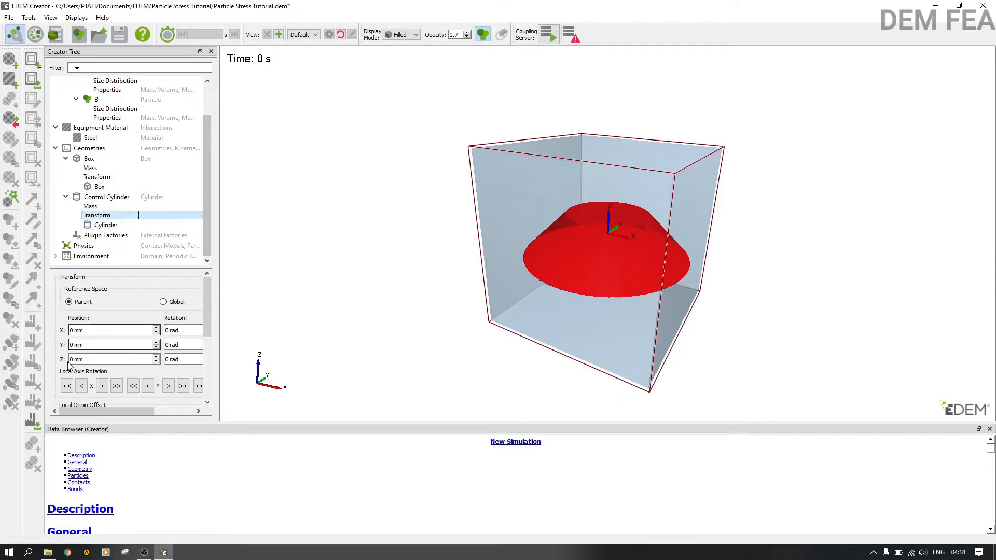
{"action": "left_click", "coordinate": [76, 360]}
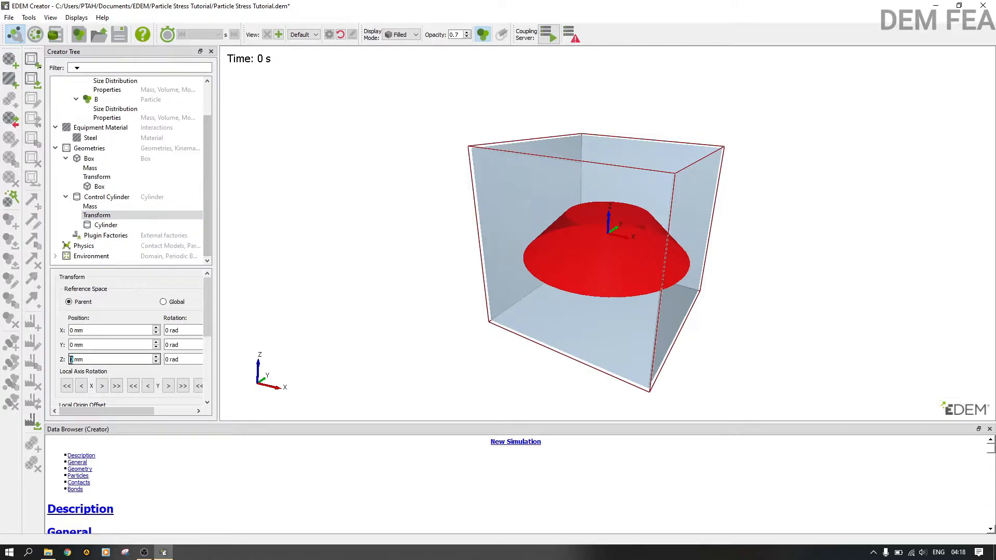
{"action": "type", "text": "-375"}
{"action": "key", "text": "Return"}
{"action": "left_click_drag", "start_coordinate": [595, 328], "coordinate": [652, 203]}
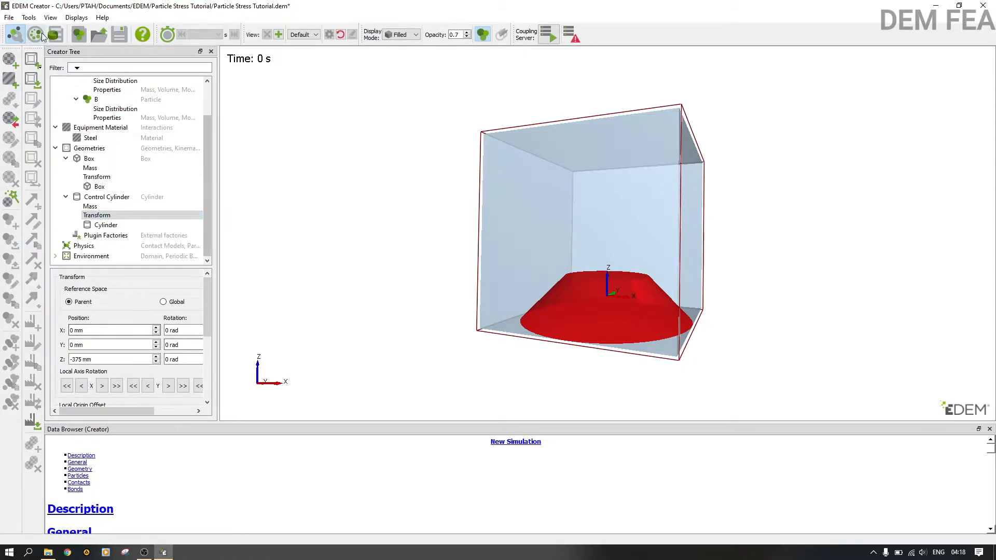
Change the angle unit in the program options to degrees.
{"action": "left_click", "coordinate": [26, 14]}
{"action": "left_click", "coordinate": [39, 29]}
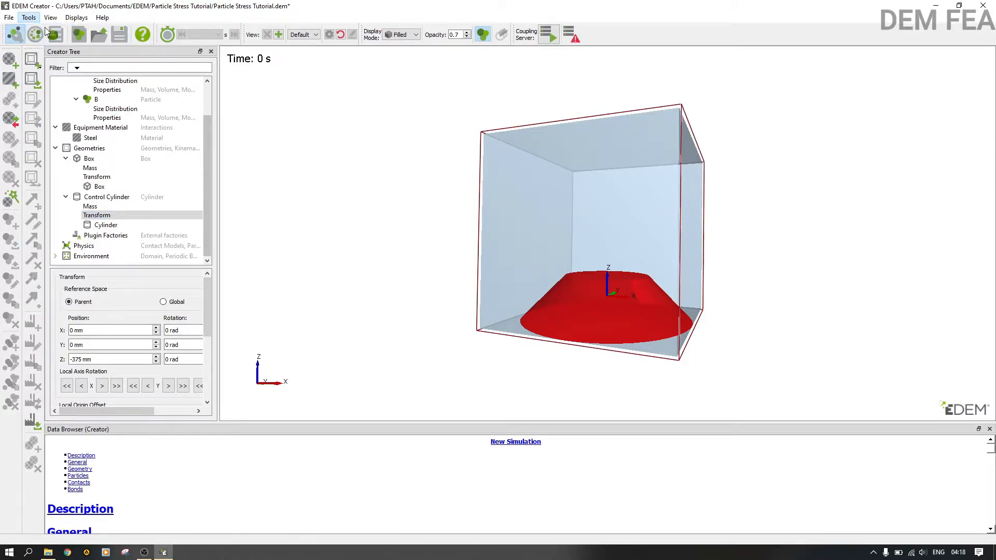
{"action": "left_click", "coordinate": [334, 183]}
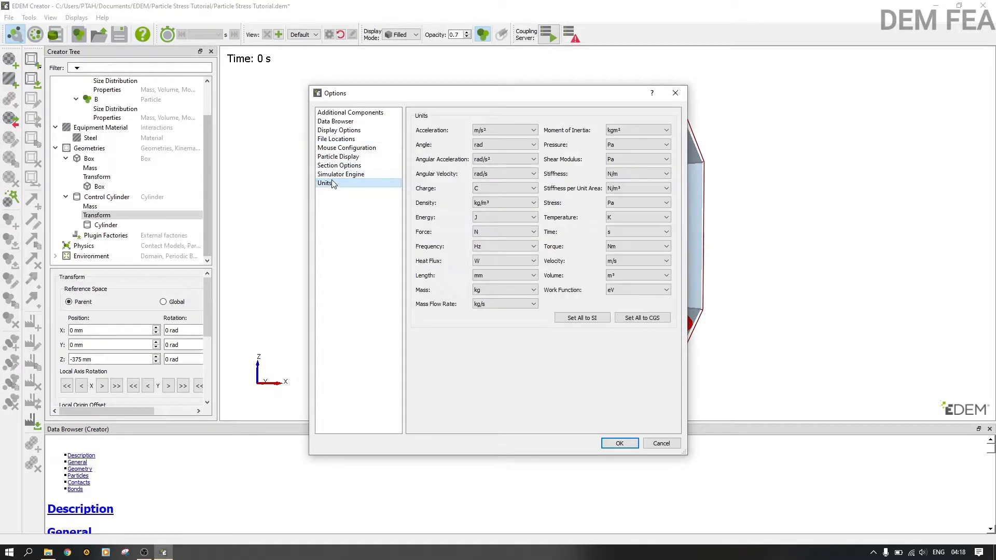
{"action": "left_click", "coordinate": [496, 147]}
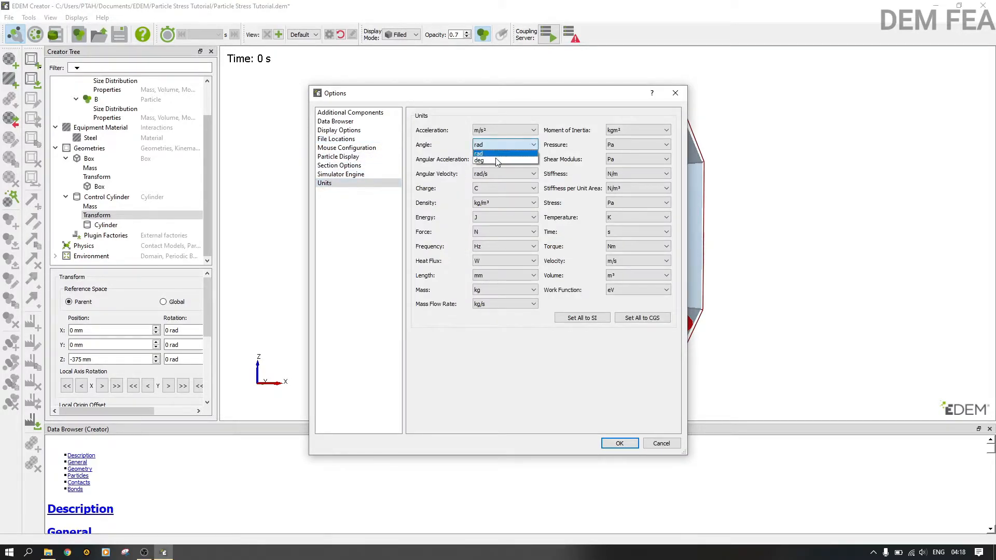
{"action": "left_click", "coordinate": [496, 160]}
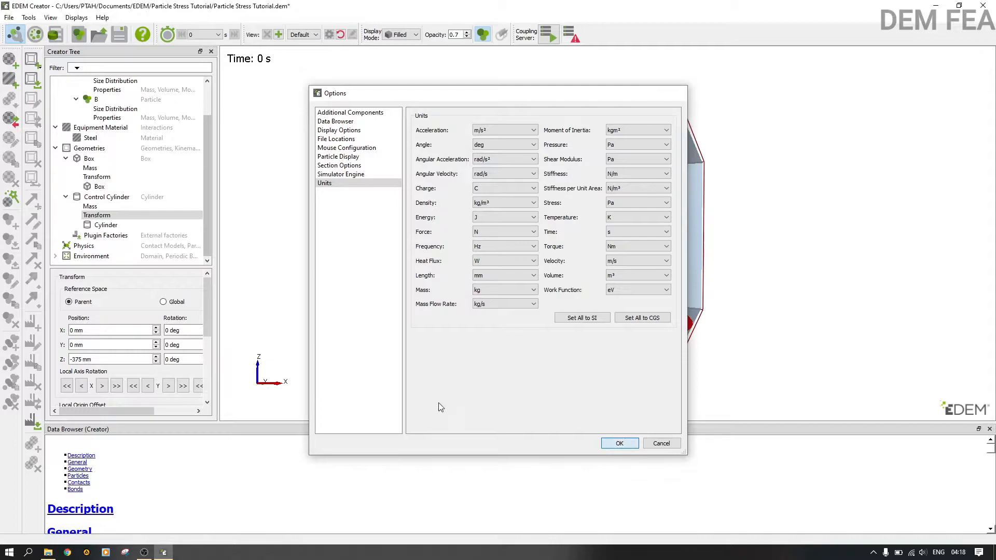
{"action": "key", "text": "Return"}
Try a 30 deg Z rotation on the Control Cylinder and reset it to 0 deg.
{"action": "double_click", "coordinate": [167, 359]}
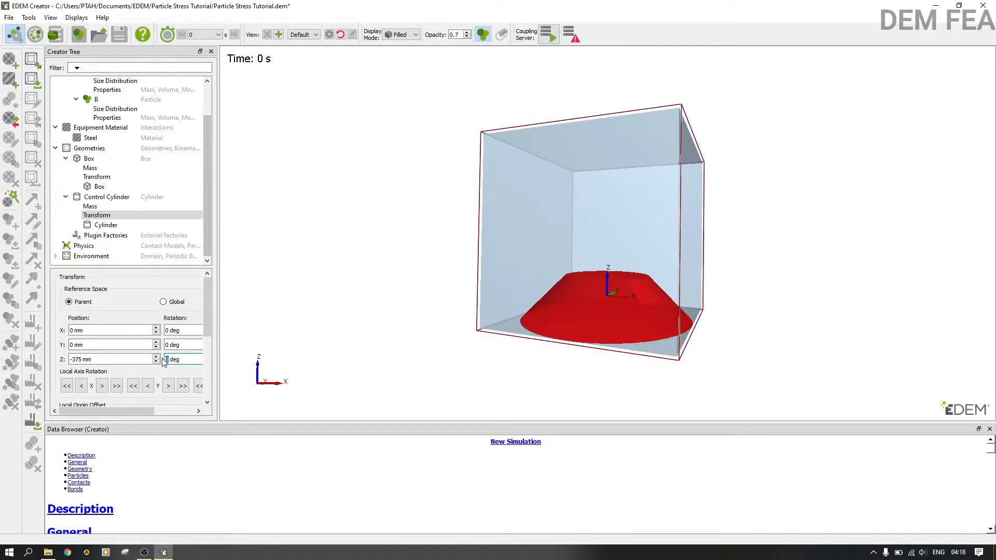
{"action": "type", "text": "30"}
{"action": "key", "text": "Return"}
{"action": "left_click_drag", "start_coordinate": [540, 323], "coordinate": [440, 331]}
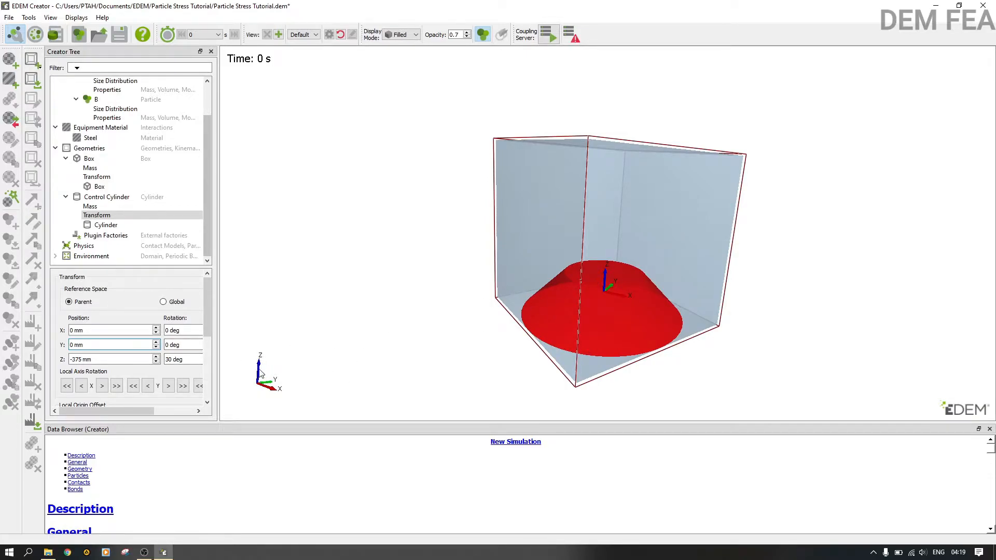
{"action": "double_click", "coordinate": [166, 361]}
{"action": "type", "text": "0"}
Try a 30 deg Y rotation on the Control Cylinder and reset it to 0 deg.
{"action": "double_click", "coordinate": [167, 345]}
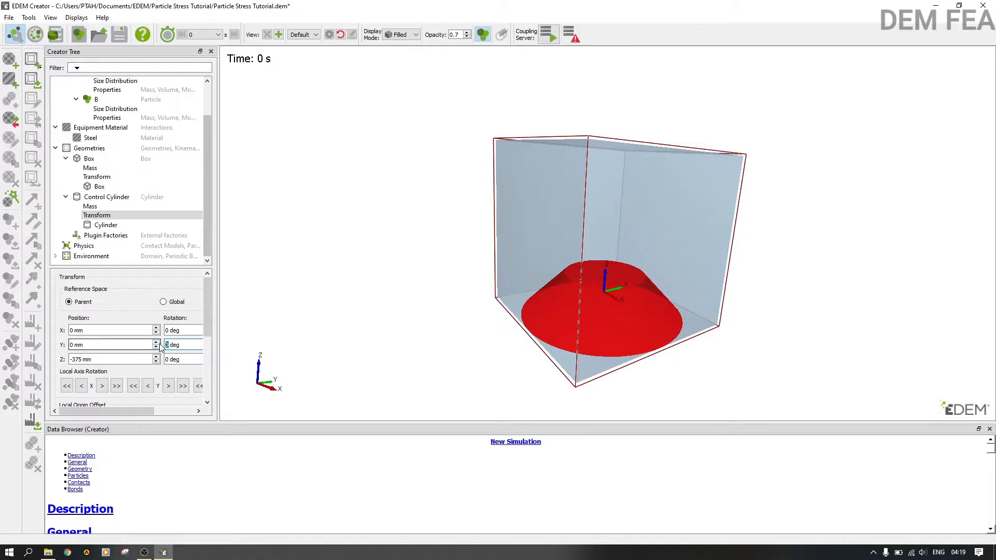
{"action": "left_click", "coordinate": [167, 329]}
{"action": "left_click_drag", "start_coordinate": [535, 311], "coordinate": [781, 223]}
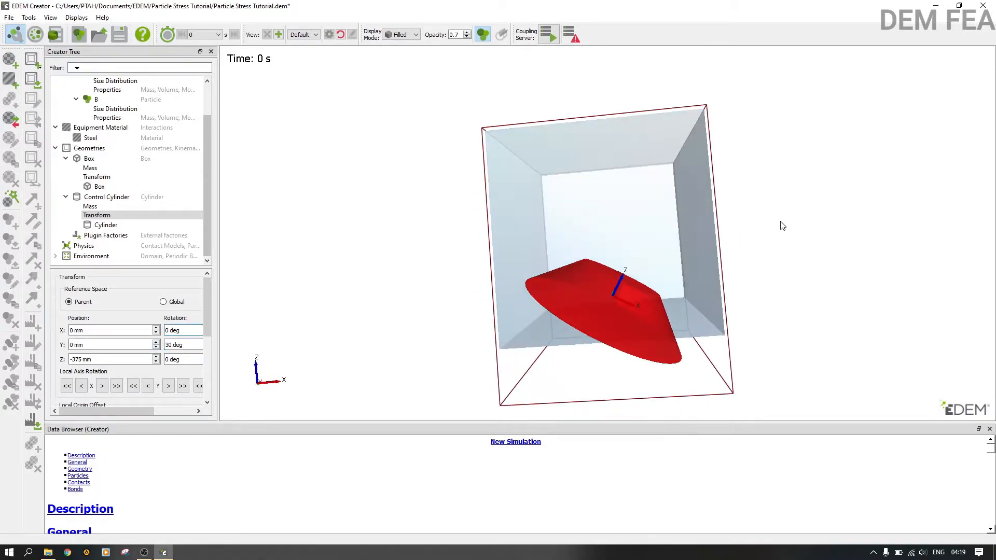
{"action": "double_click", "coordinate": [167, 345]}
{"action": "type", "text": "0"}
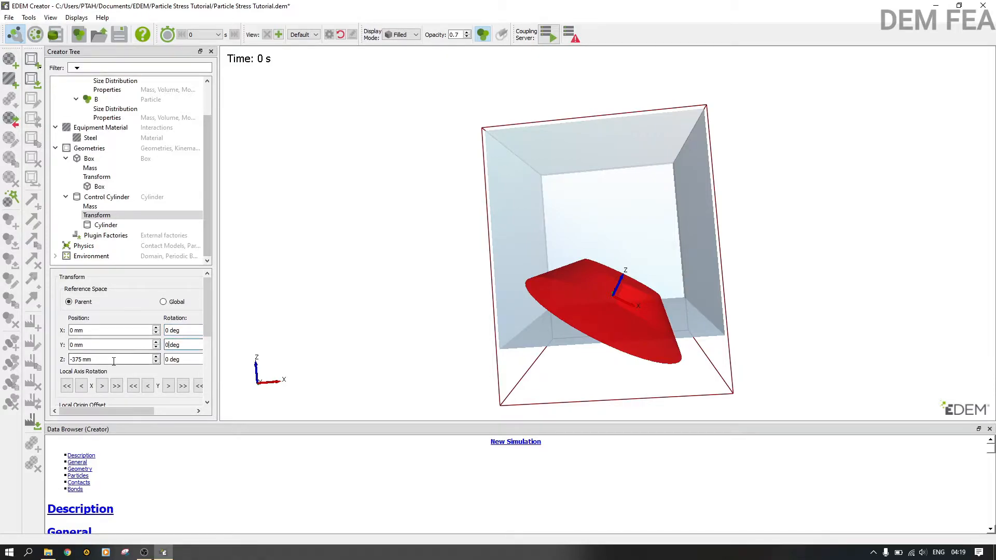
{"action": "left_click", "coordinate": [111, 345]}
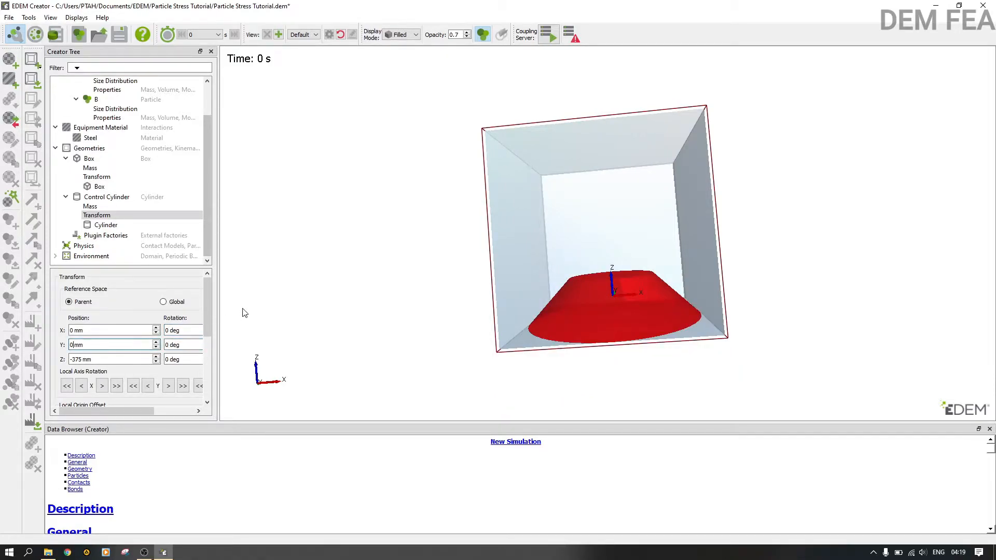
{"action": "left_click", "coordinate": [103, 148]}
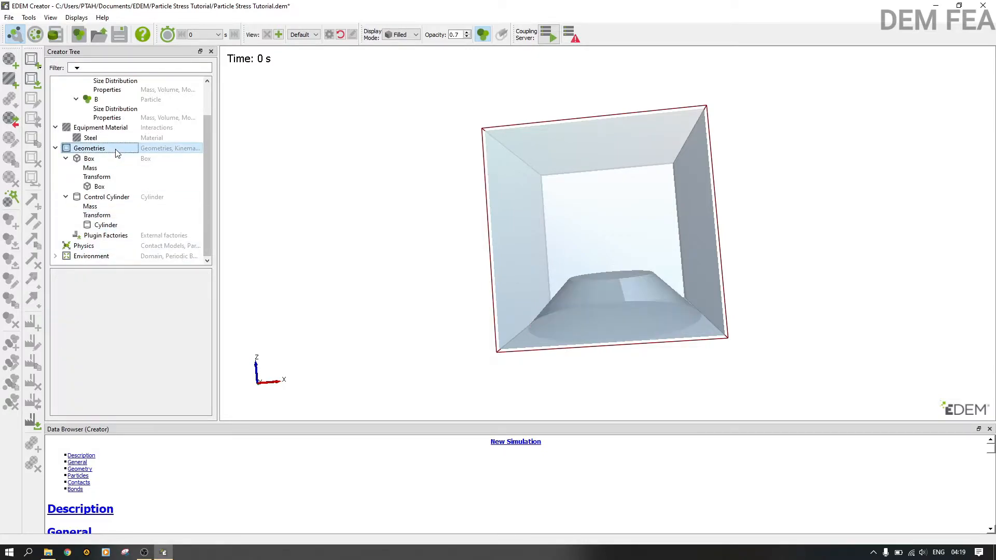
{"action": "right_click", "coordinate": [116, 150]}
{"action": "mouse_move", "coordinate": [136, 156]}
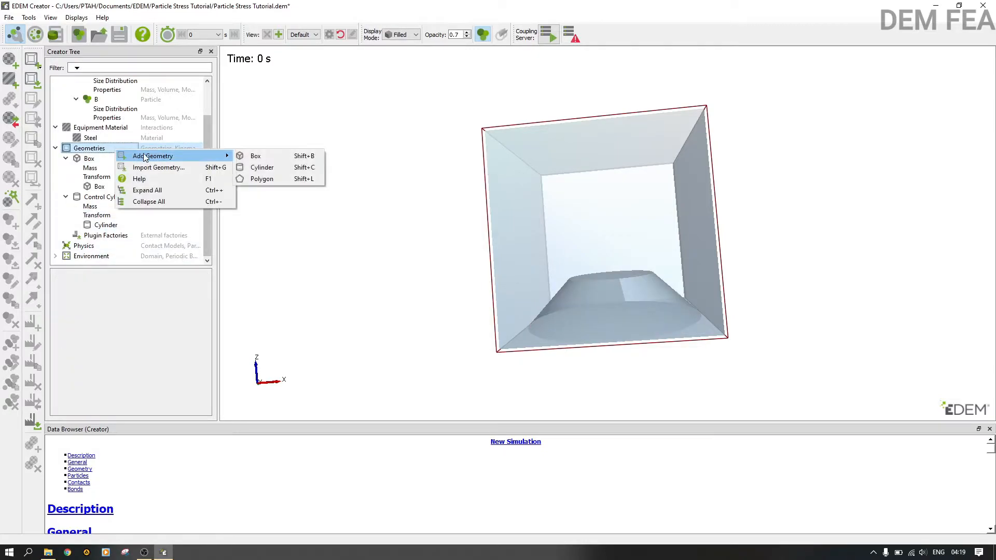
{"action": "left_click", "coordinate": [260, 168]}
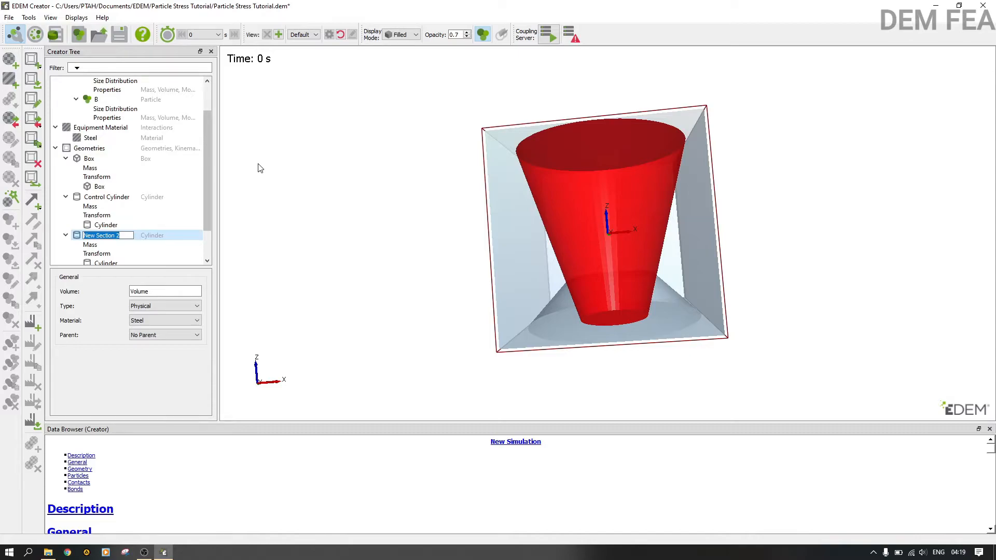
{"action": "left_click", "coordinate": [150, 236]}
{"action": "right_click", "coordinate": [149, 237]}
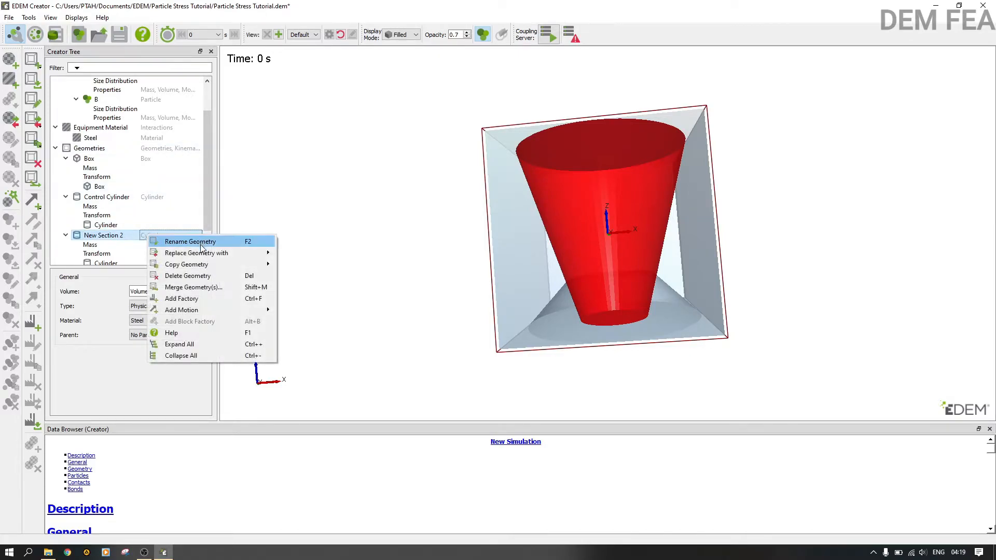
{"action": "left_click", "coordinate": [200, 276]}
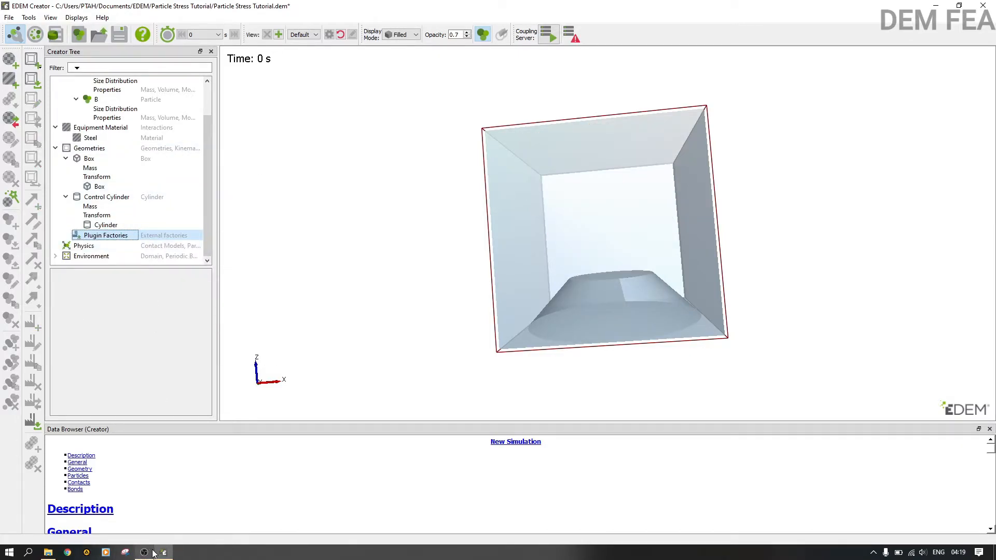
Add a polygon geometry and name it Press.
{"action": "right_click", "coordinate": [132, 149]}
{"action": "mouse_move", "coordinate": [195, 154]}
{"action": "left_click", "coordinate": [260, 175]}
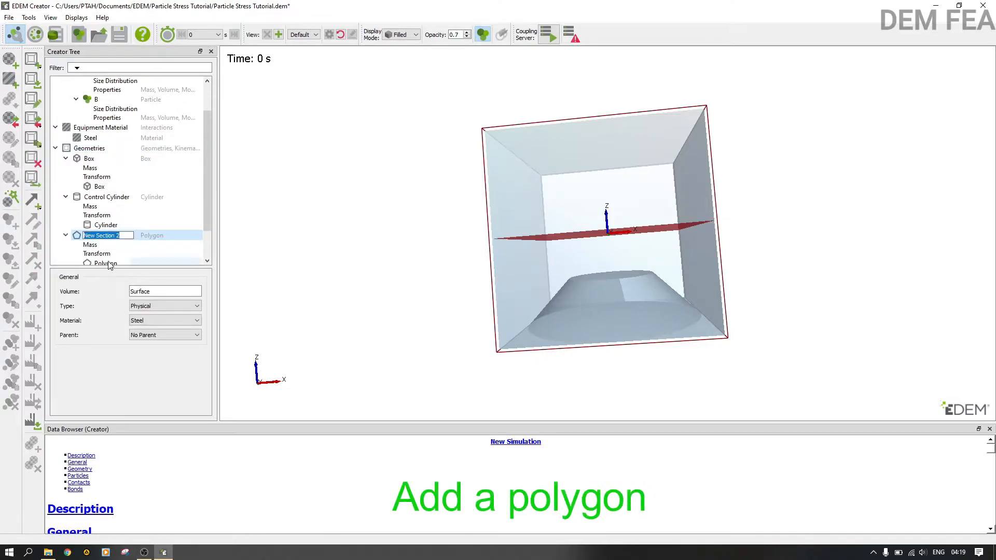
{"action": "type", "text": "Press"}
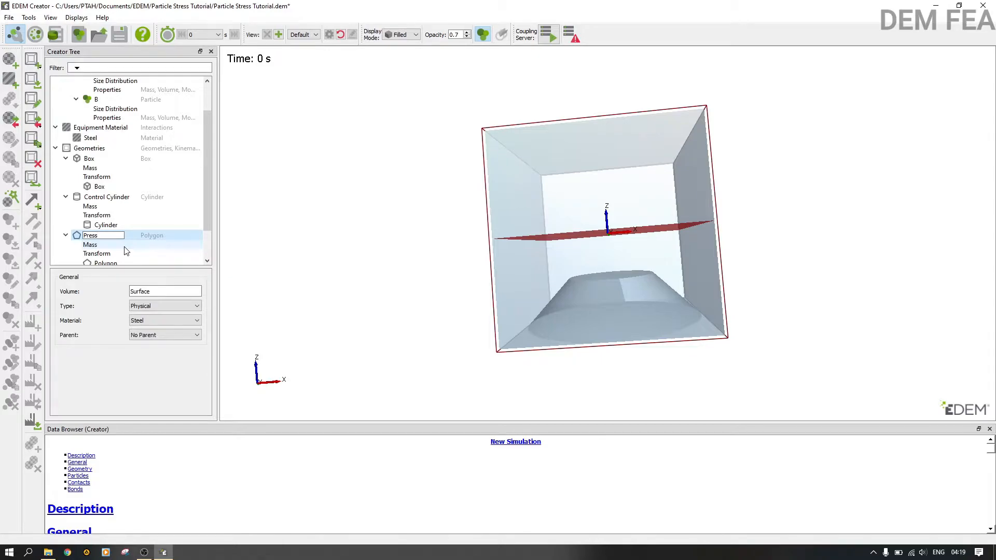
{"action": "left_click", "coordinate": [117, 247]}
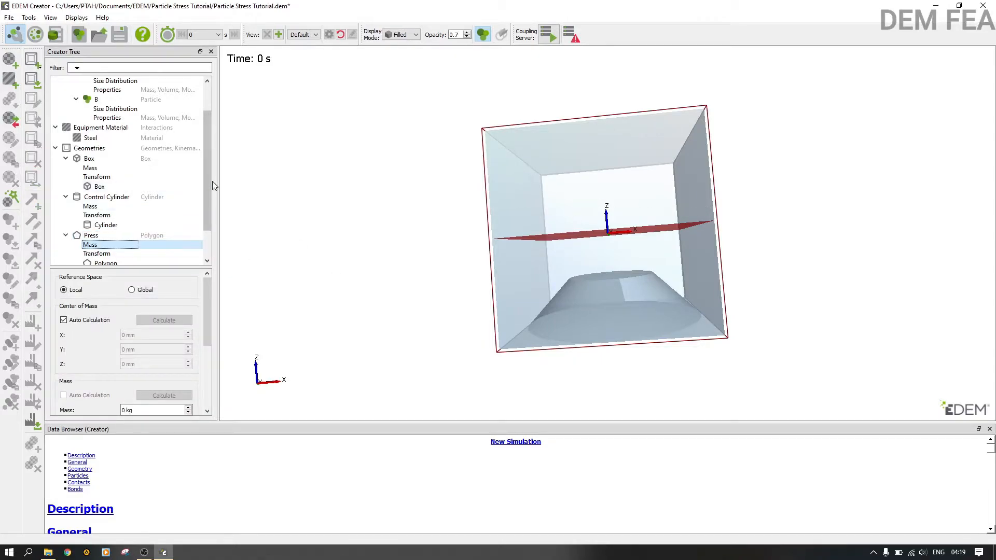
Position the Press polygon at Z = 500 mm so it closes the top of the box.
{"action": "left_click_drag", "start_coordinate": [210, 190], "coordinate": [219, 243]}
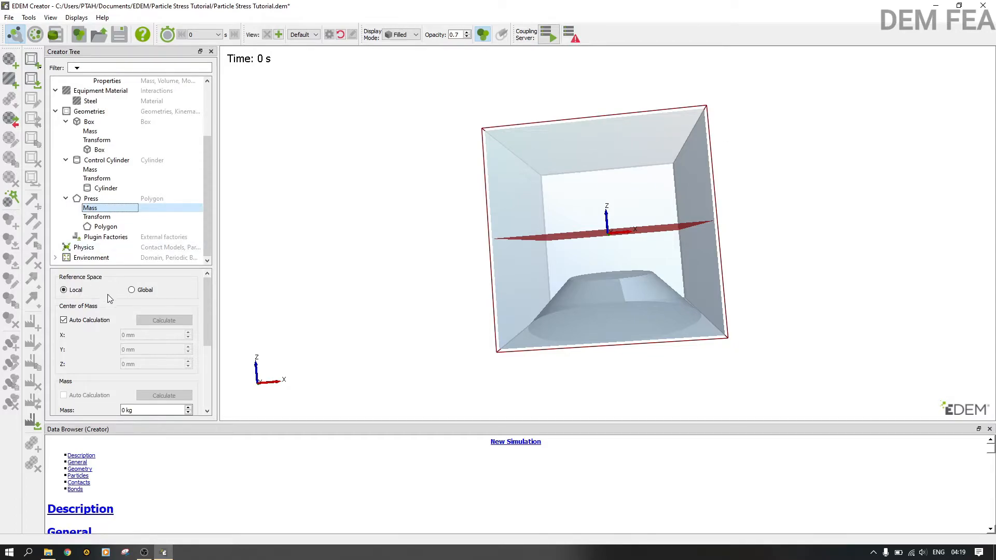
{"action": "left_click", "coordinate": [103, 217]}
{"action": "left_click", "coordinate": [106, 226]}
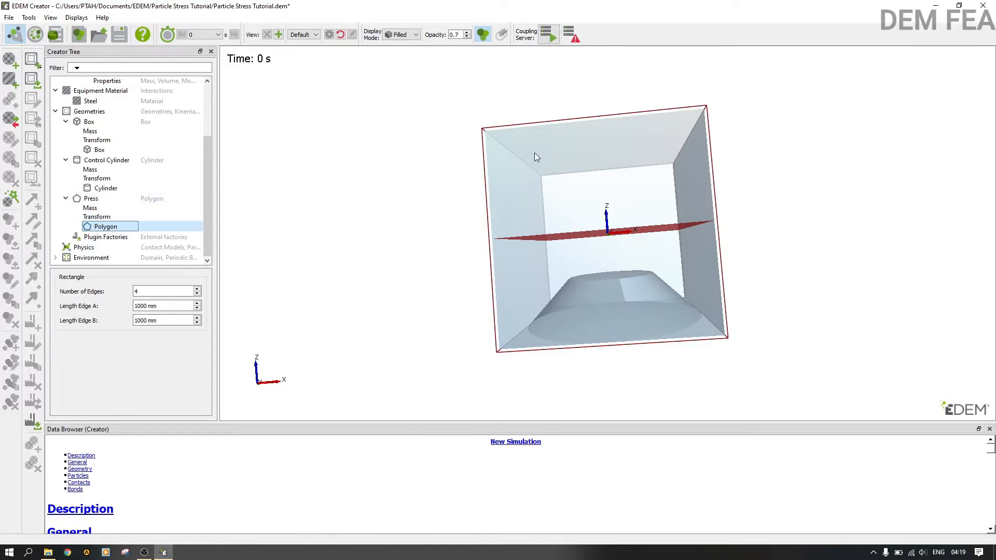
{"action": "left_click", "coordinate": [91, 199]}
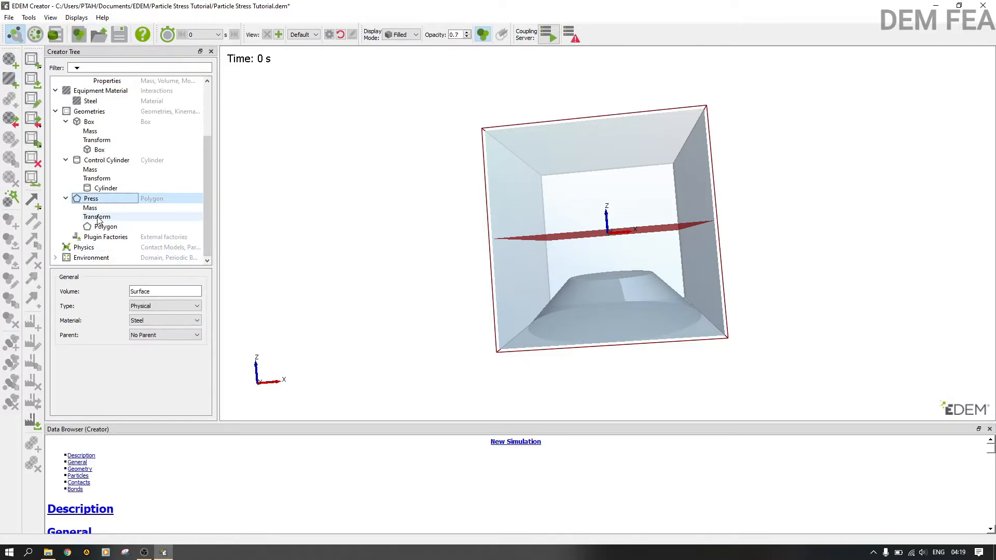
{"action": "left_click", "coordinate": [99, 218]}
{"action": "double_click", "coordinate": [72, 359]}
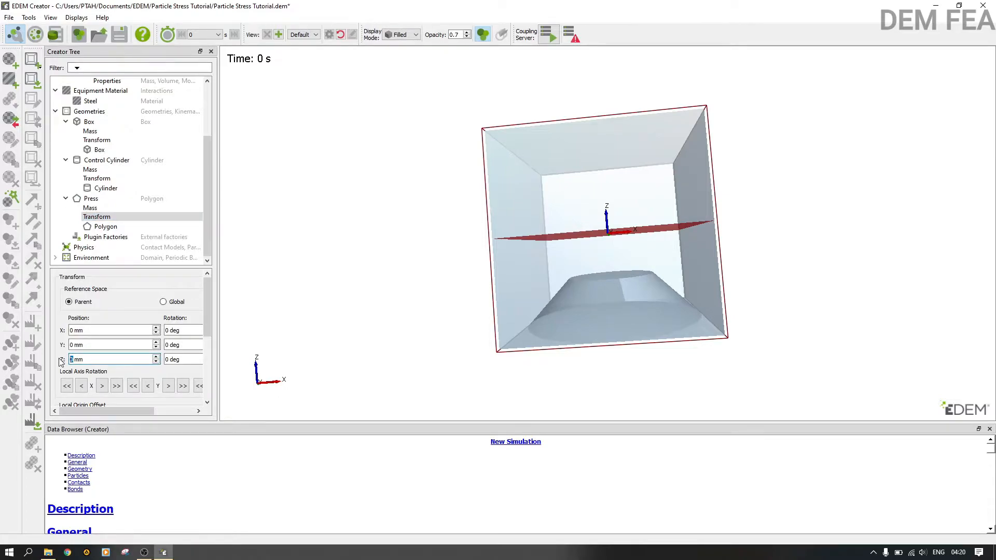
{"action": "left_click", "coordinate": [73, 345]}
{"action": "left_click_drag", "start_coordinate": [429, 218], "coordinate": [512, 295]}
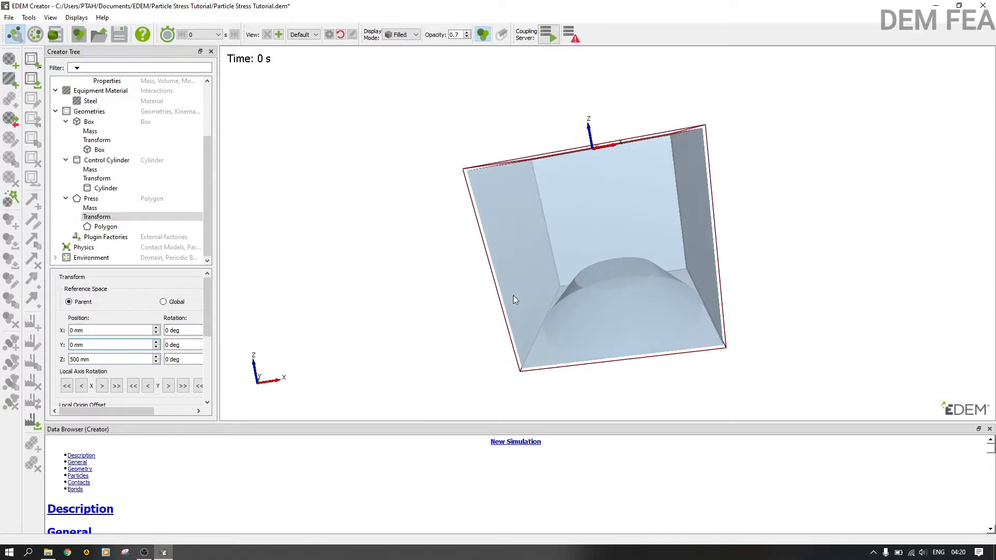
{"action": "left_click_drag", "start_coordinate": [693, 256], "coordinate": [643, 295]}
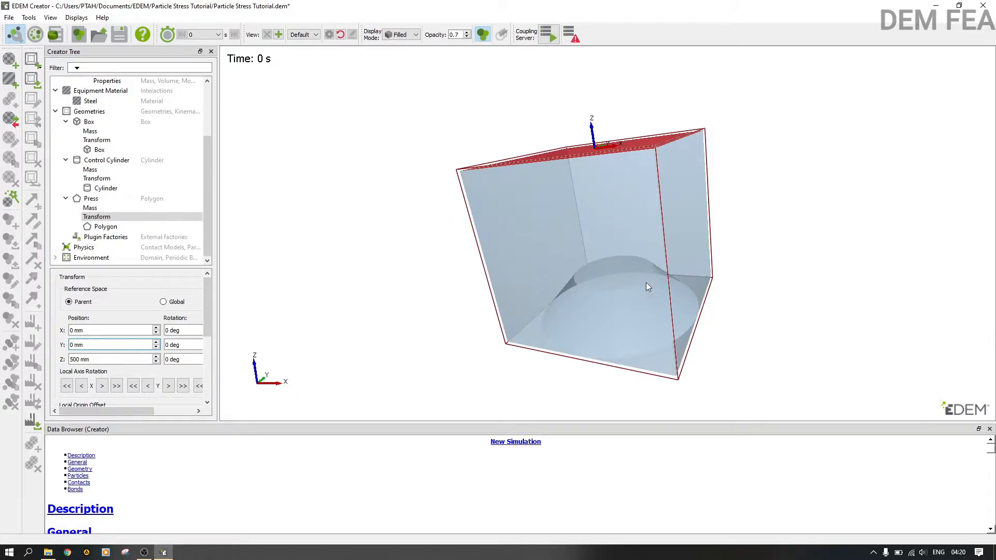
{"action": "left_click_drag", "start_coordinate": [203, 328], "coordinate": [231, 382]}
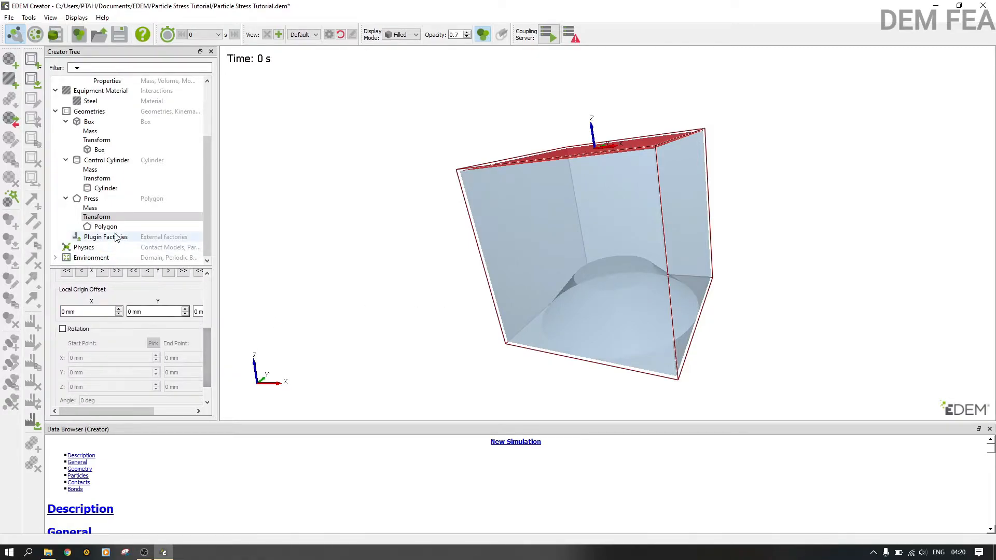
Add a linear translation kinematic to the Press geometry, keeping its default name.
{"action": "left_click", "coordinate": [125, 199]}
{"action": "right_click", "coordinate": [122, 199]}
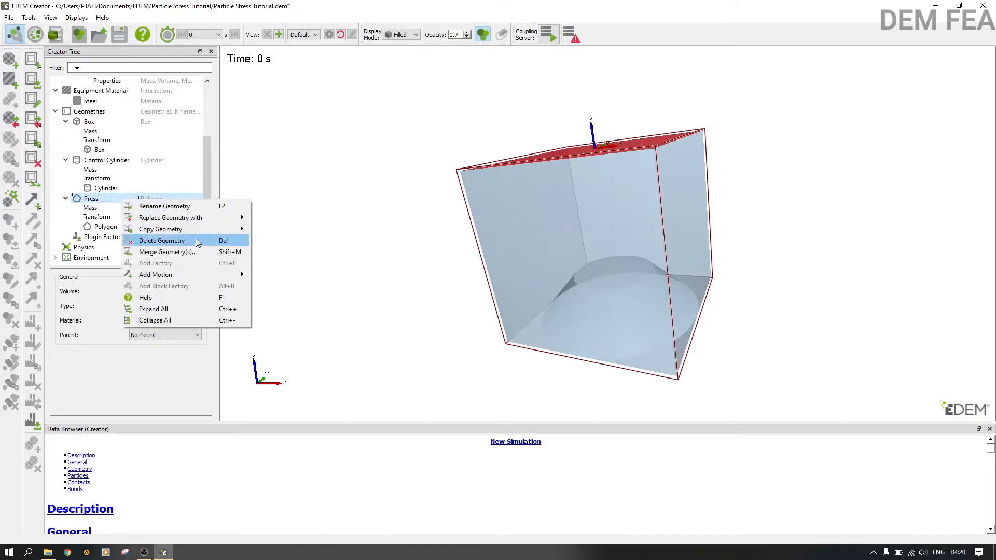
{"action": "mouse_move", "coordinate": [209, 275]}
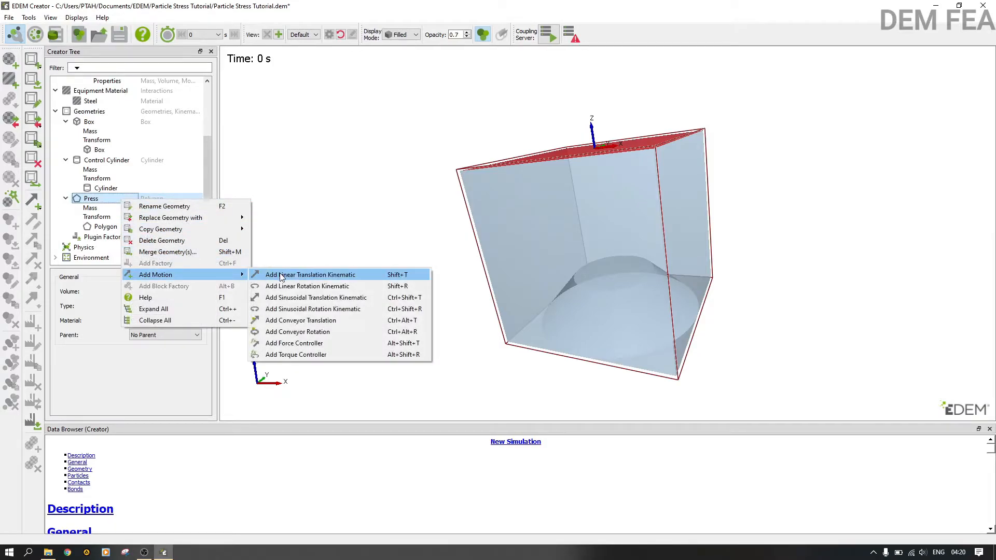
{"action": "left_click", "coordinate": [280, 276]}
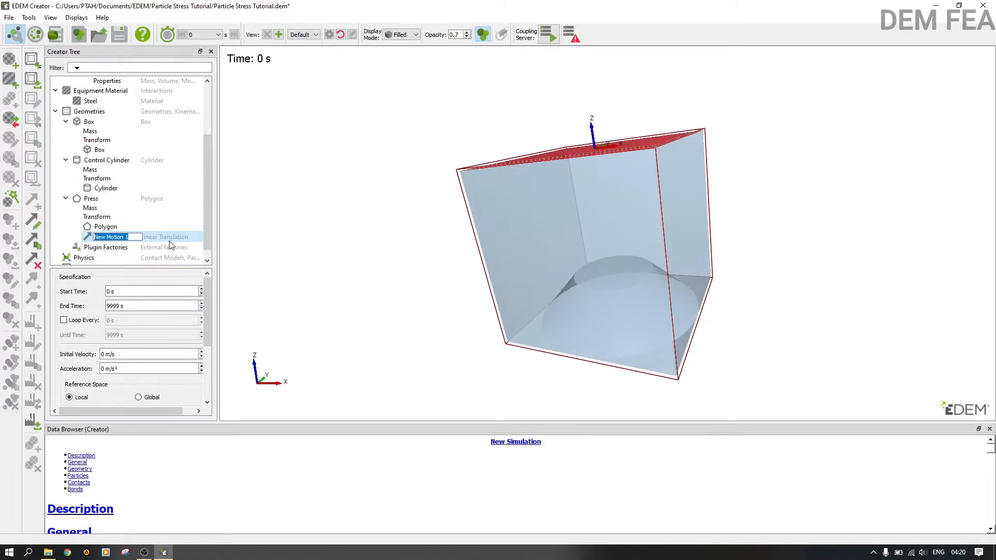
{"action": "key", "text": "Return"}
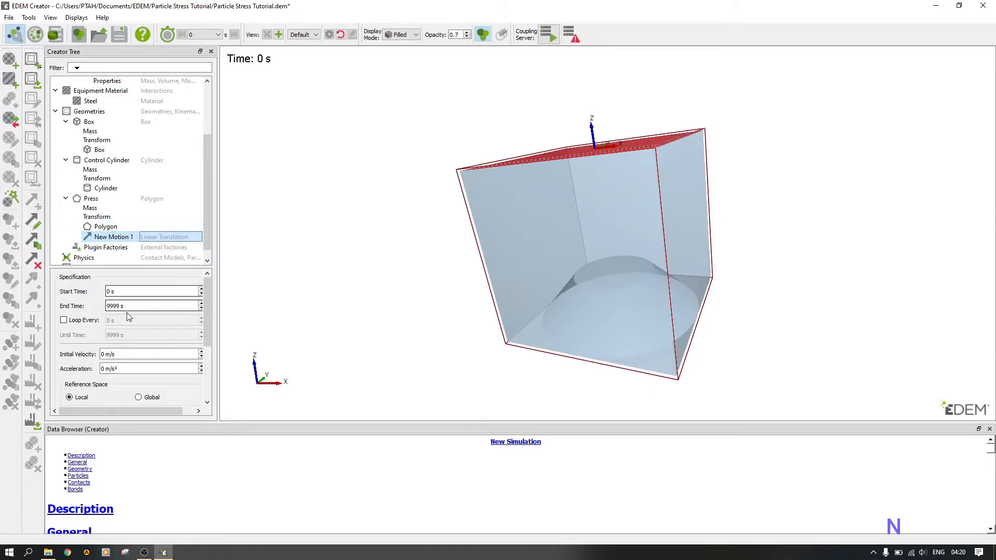
Set the Press motion's end time to 0.6 s and its initial velocity to 1 m/s.
{"action": "left_click_drag", "start_coordinate": [121, 306], "coordinate": [106, 305]}
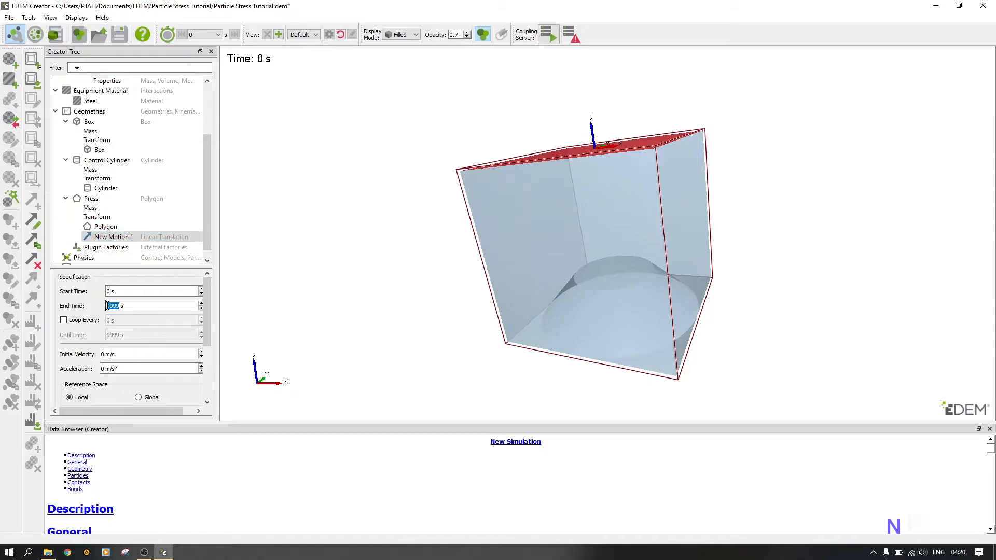
{"action": "type", "text": "0.6"}
{"action": "double_click", "coordinate": [102, 354]}
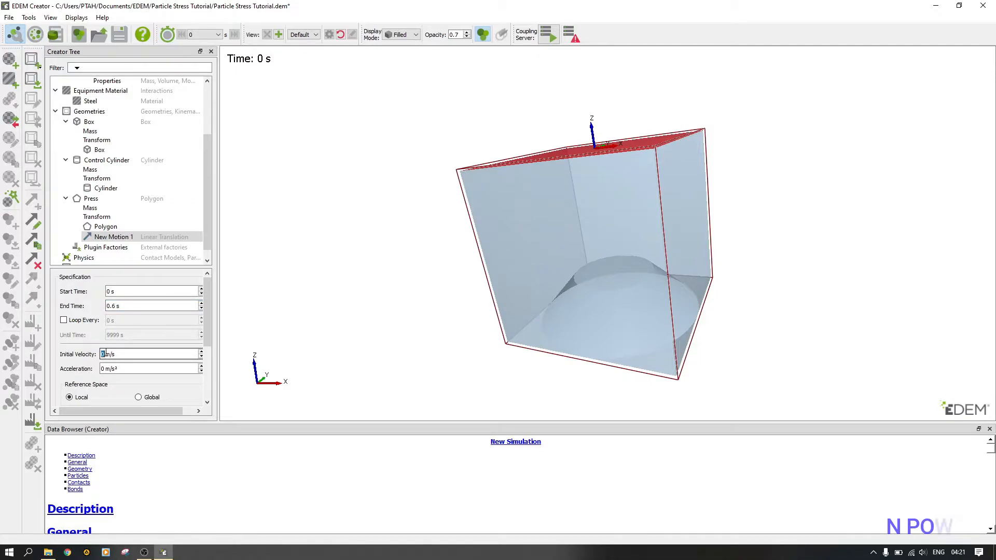
{"action": "type", "text": "1"}
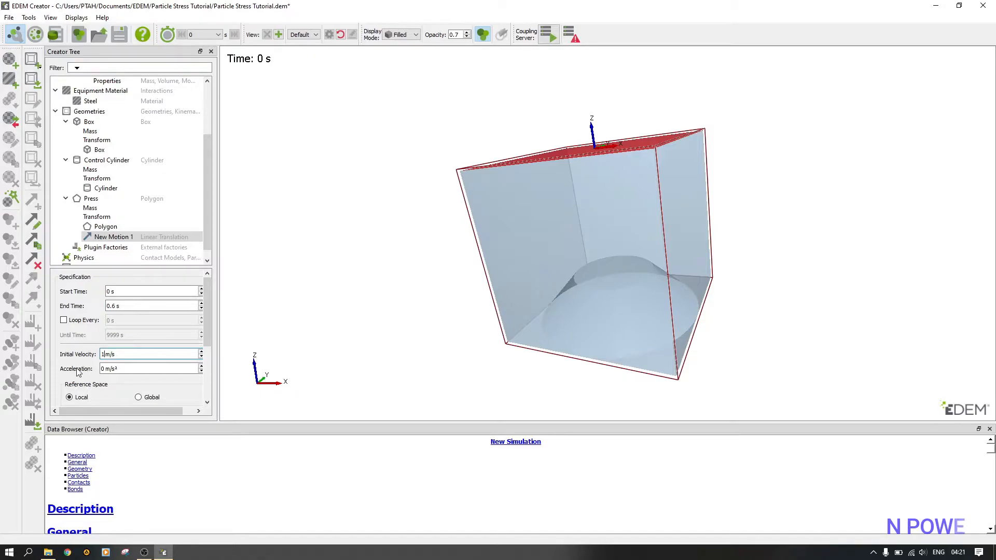
Set the end point of the Press motion's direction to Z = -200 mm and display its vector.
{"action": "scroll", "coordinate": [76, 372], "scroll_direction": "down", "scroll_amount": 1}
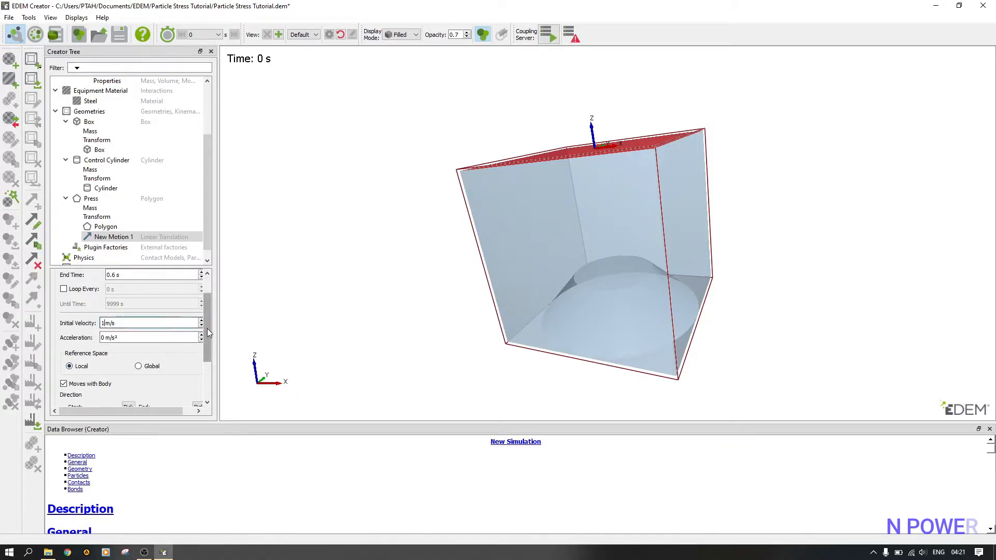
{"action": "scroll", "coordinate": [207, 329], "scroll_direction": "down", "scroll_amount": 3}
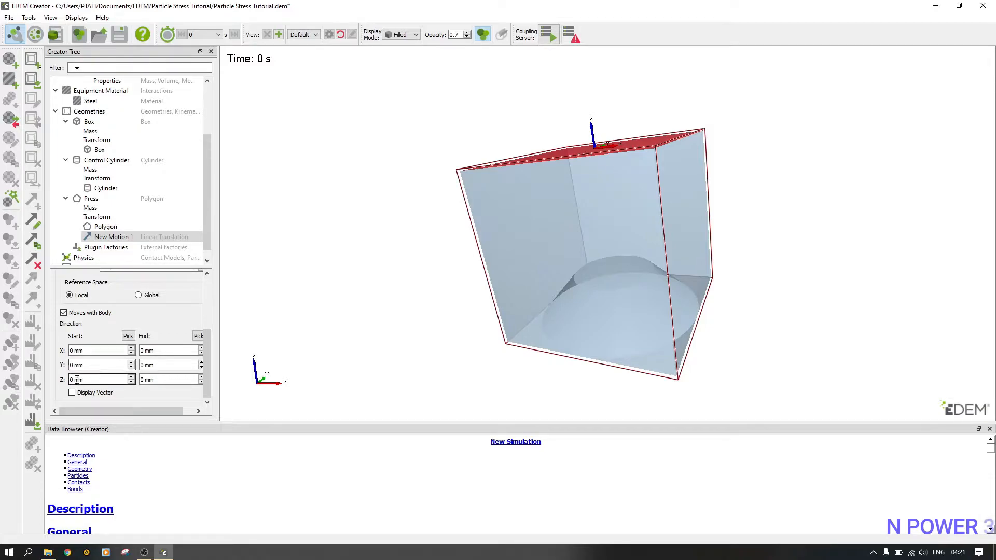
{"action": "left_click_drag", "start_coordinate": [77, 379], "coordinate": [72, 380]}
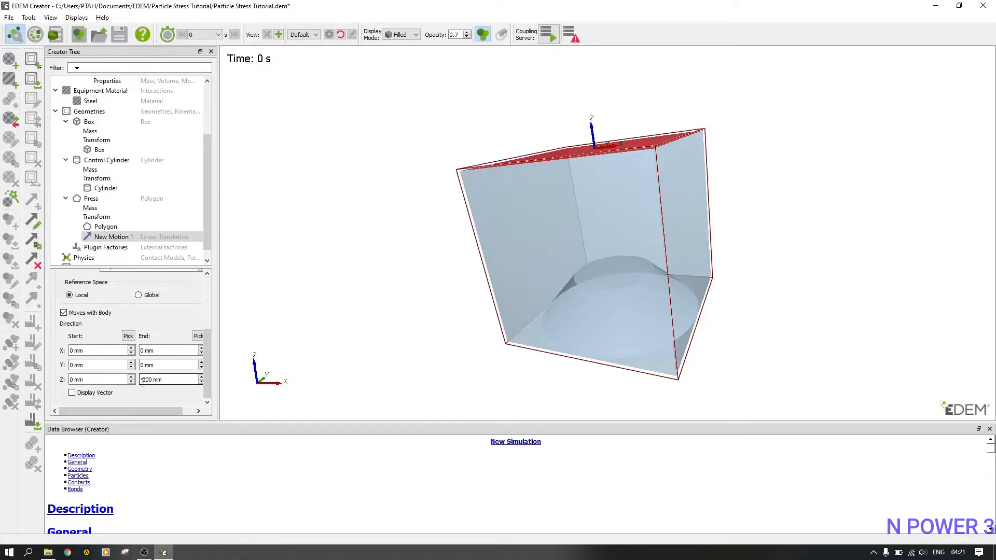
{"action": "left_click", "coordinate": [117, 392]}
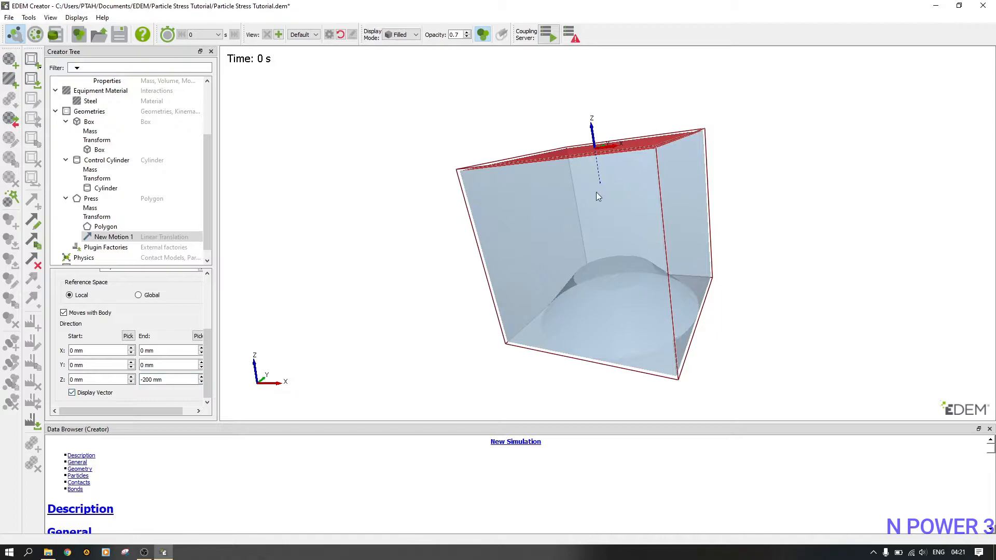
{"action": "left_click_drag", "start_coordinate": [596, 192], "coordinate": [552, 146]}
{"action": "scroll", "coordinate": [589, 186], "scroll_direction": "up", "scroll_amount": 4}
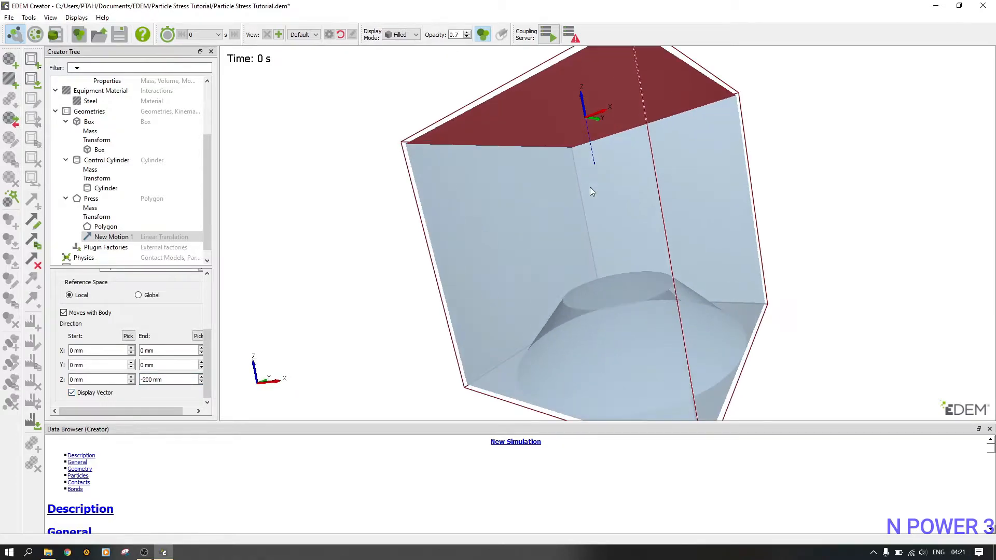
{"action": "left_click_drag", "start_coordinate": [660, 142], "coordinate": [625, 206]}
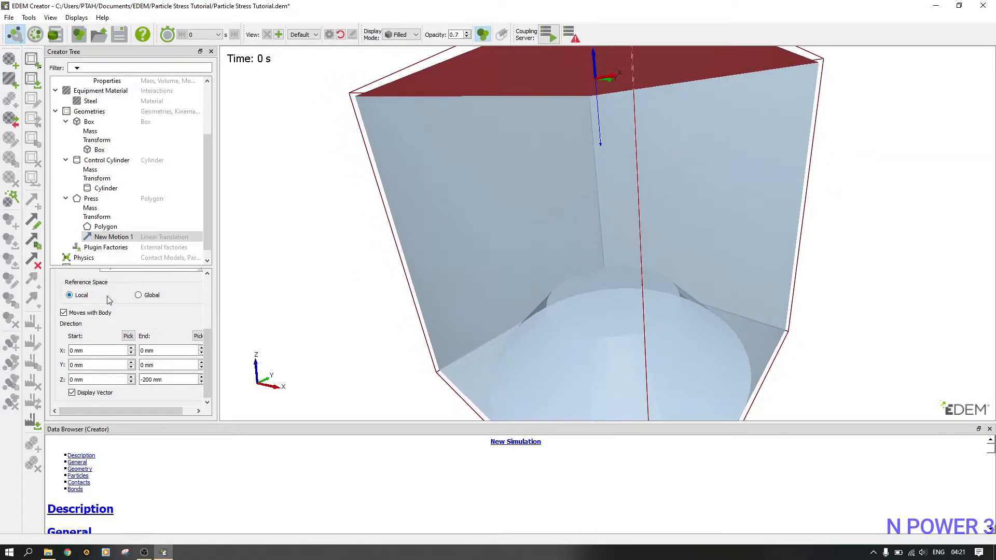
{"action": "left_click_drag", "start_coordinate": [515, 197], "coordinate": [647, 136]}
{"action": "scroll", "coordinate": [629, 91], "scroll_direction": "down", "scroll_amount": 3}
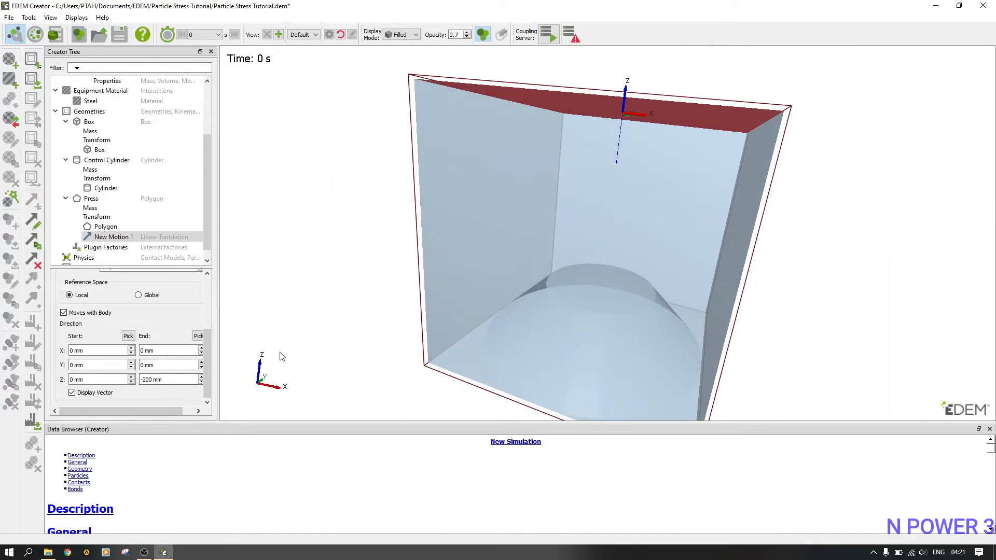
{"action": "left_click", "coordinate": [155, 295]}
{"action": "left_click", "coordinate": [78, 380]}
{"action": "left_click", "coordinate": [85, 299]}
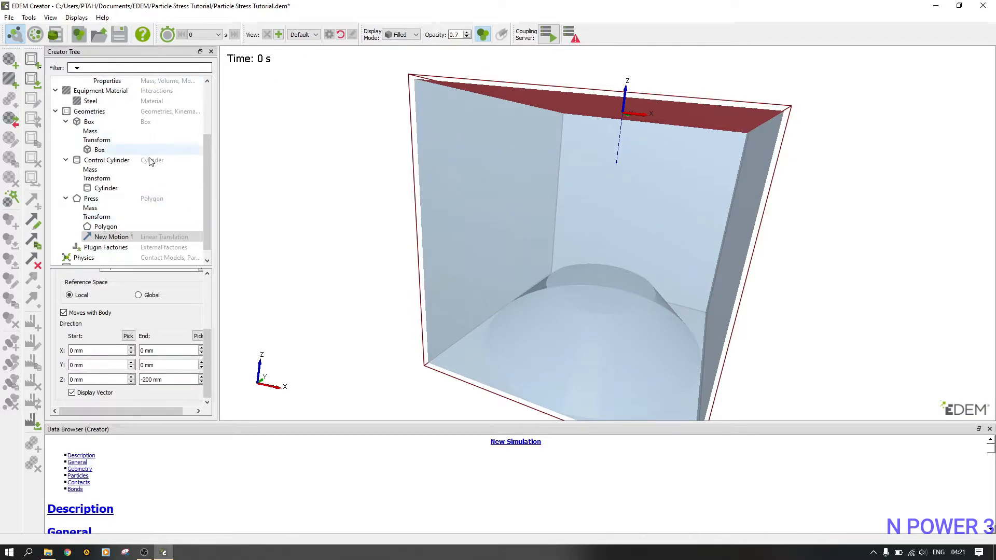
Add a particle factory to the Box geometry and name it Static.
{"action": "left_click", "coordinate": [106, 123]}
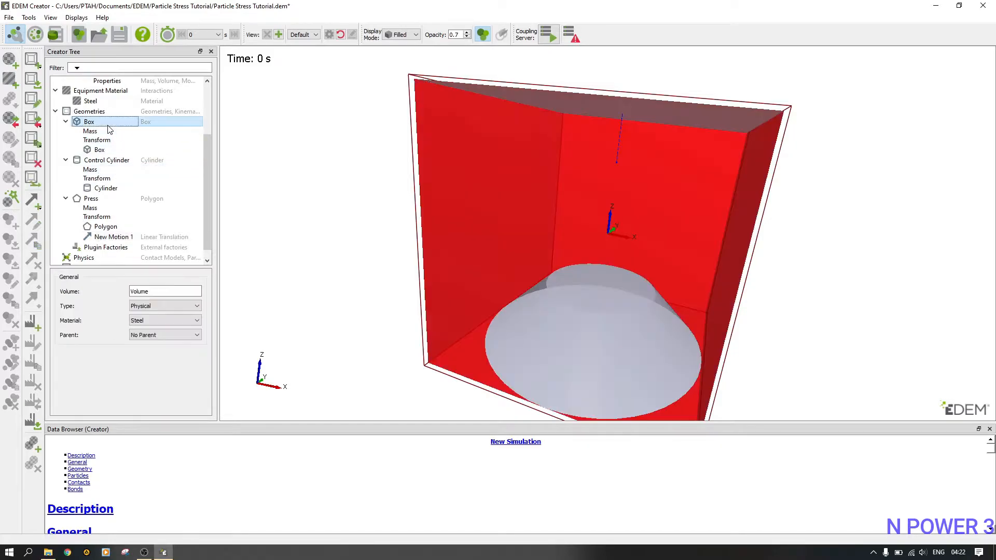
{"action": "right_click", "coordinate": [108, 126]}
{"action": "left_click", "coordinate": [170, 189]}
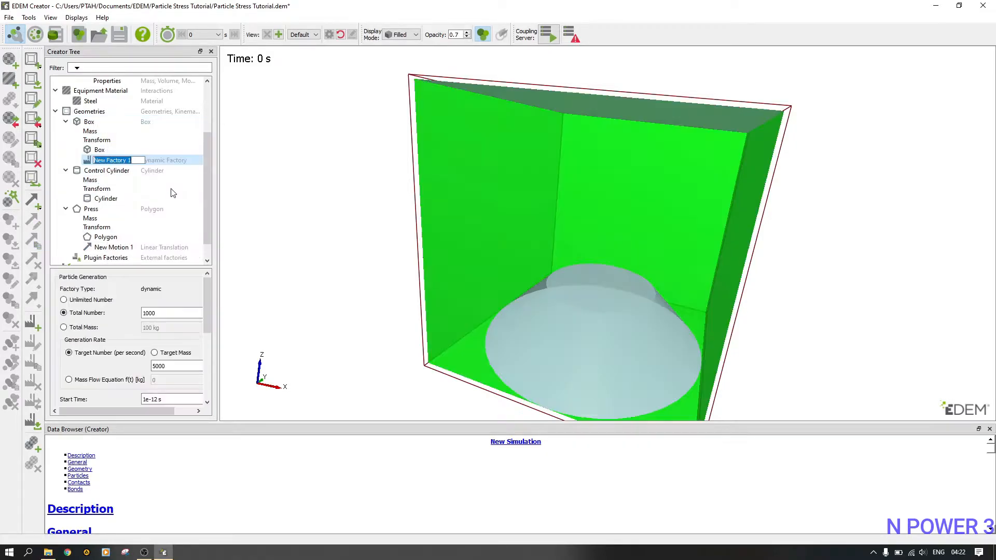
{"action": "type", "text": "Stati"}
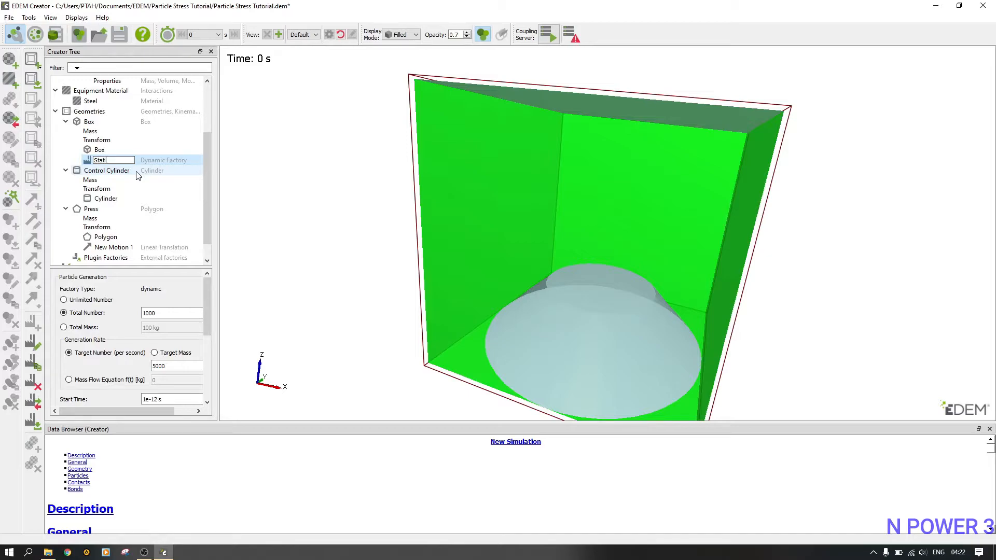
{"action": "left_click", "coordinate": [130, 176]}
Change the Box's Static factory type to static, and check its generation parameters and Granite's particle ratios.
{"action": "left_click", "coordinate": [129, 162]}
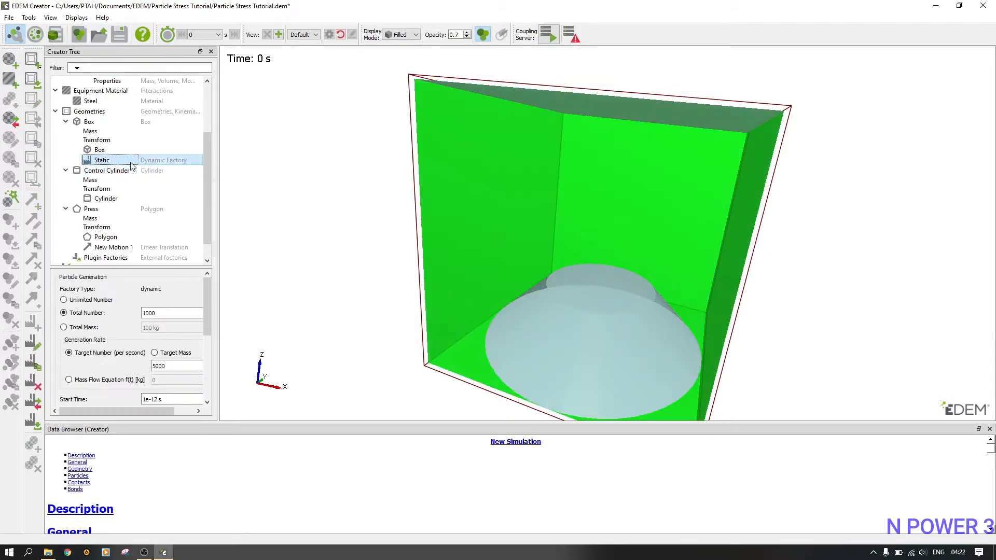
{"action": "right_click", "coordinate": [131, 163]}
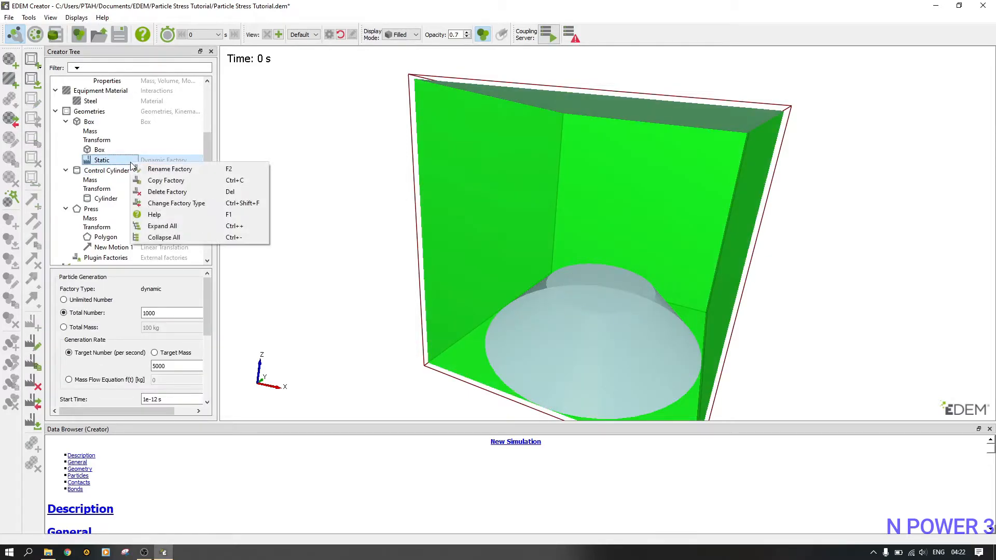
{"action": "left_click", "coordinate": [218, 202]}
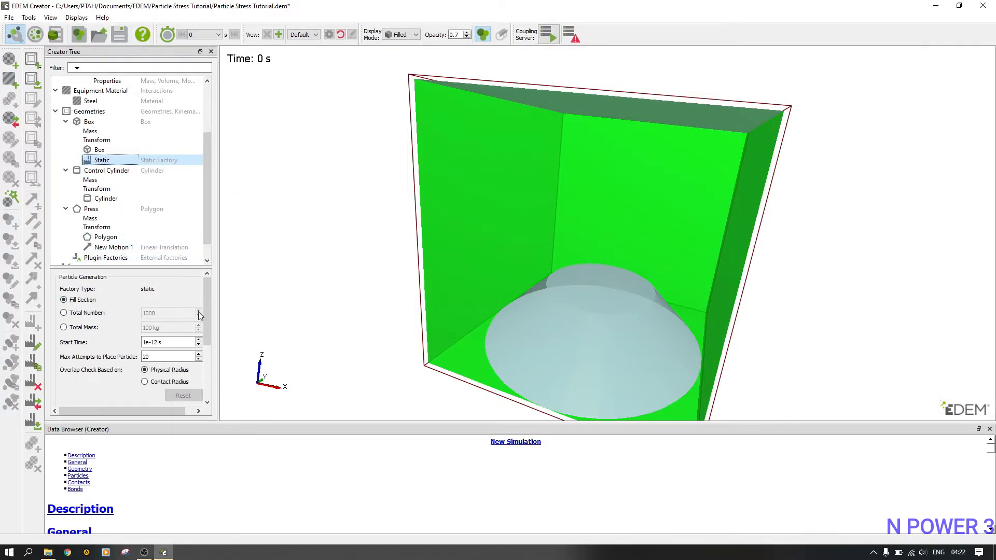
{"action": "left_click_drag", "start_coordinate": [205, 309], "coordinate": [211, 375]}
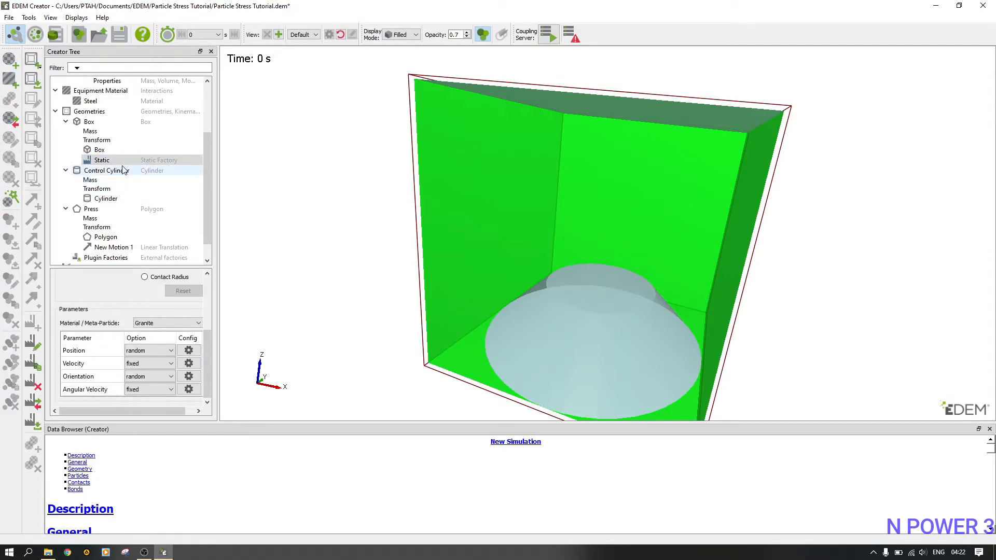
{"action": "scroll", "coordinate": [123, 170], "scroll_direction": "up", "scroll_amount": 3}
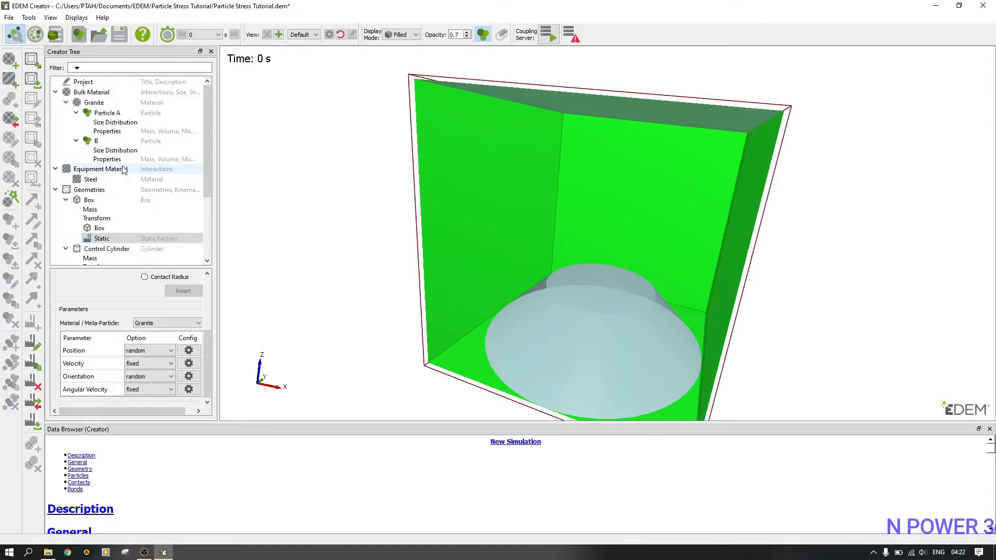
{"action": "left_click", "coordinate": [114, 102]}
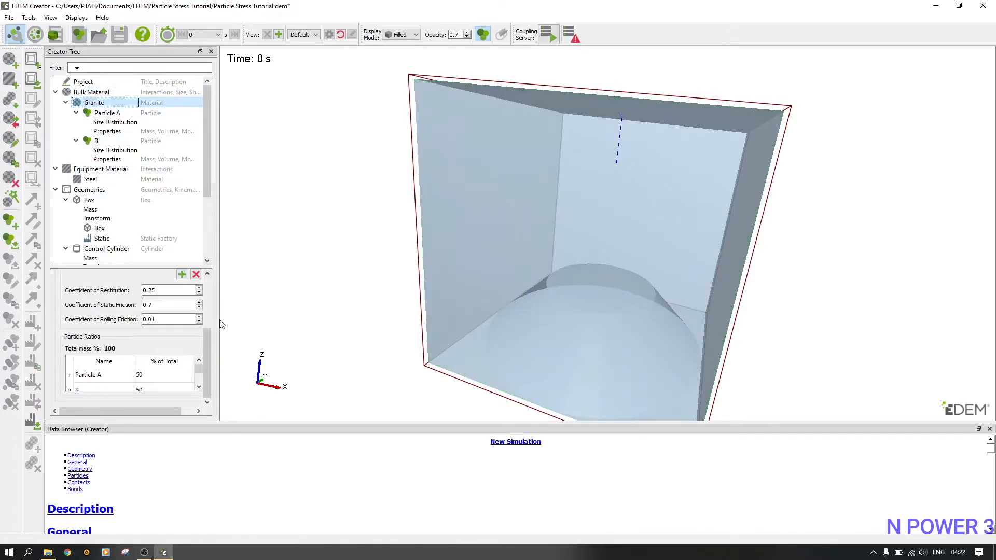
{"action": "scroll", "coordinate": [98, 375], "scroll_direction": "down", "scroll_amount": 1}
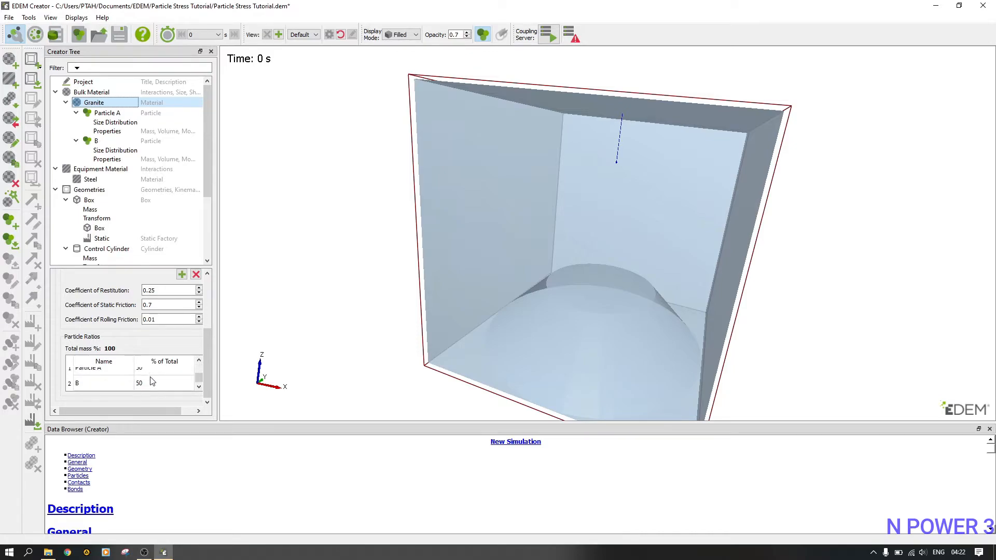
In the file location options, set the Contact Models folder to Documents/EDEM/Particle Stress Tutorial.
{"action": "scroll", "coordinate": [207, 191], "scroll_direction": "down", "scroll_amount": 3}
{"action": "left_click", "coordinate": [87, 250]}
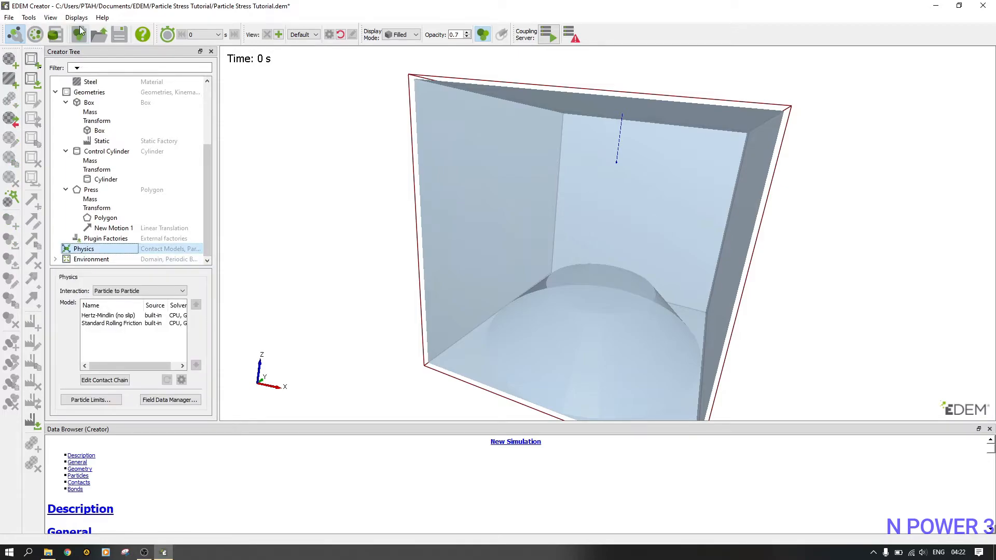
{"action": "left_click", "coordinate": [50, 17]}
{"action": "left_click", "coordinate": [42, 30]}
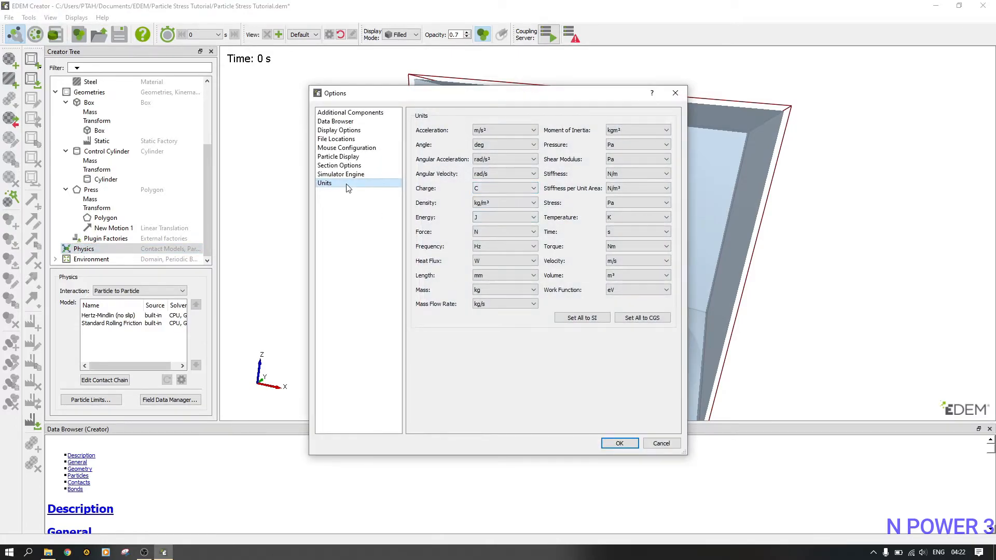
{"action": "left_click", "coordinate": [385, 141]}
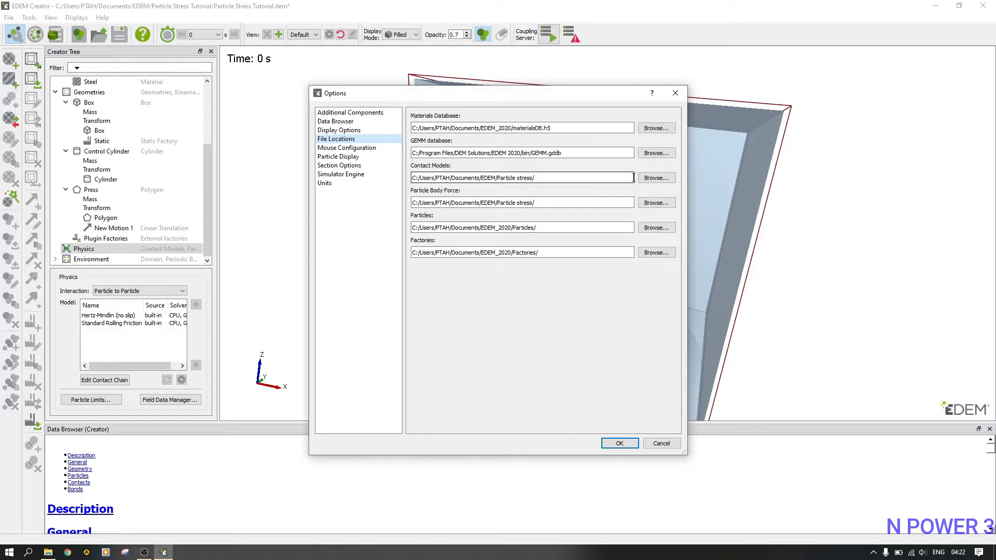
{"action": "left_click", "coordinate": [653, 178]}
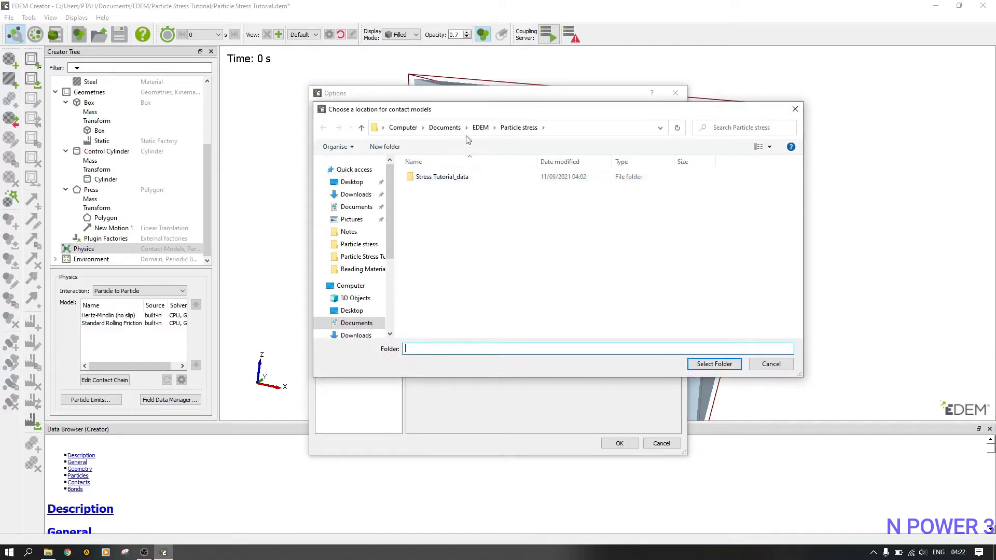
{"action": "left_click", "coordinate": [480, 128]}
{"action": "left_click", "coordinate": [459, 198]}
{"action": "left_click", "coordinate": [714, 364]}
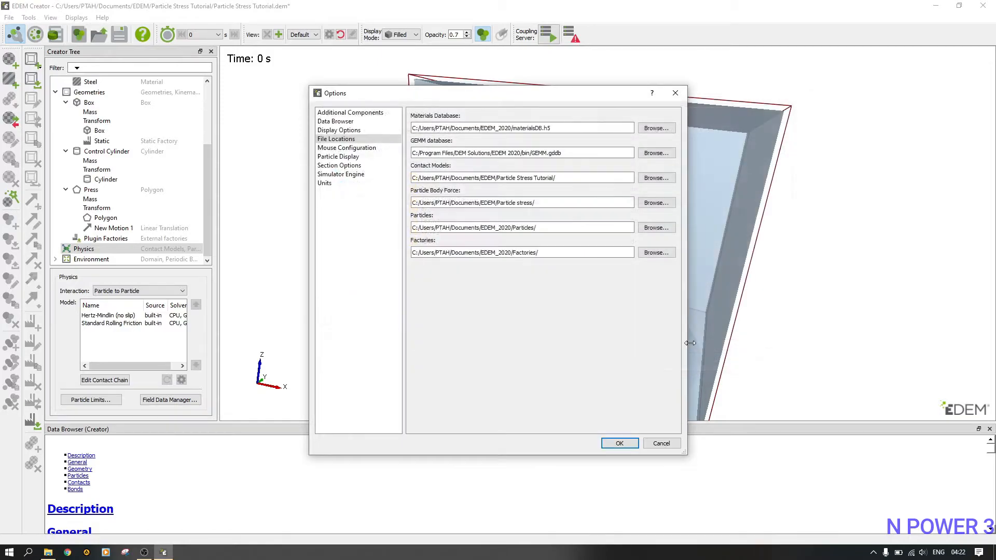
Set the Particle Body Force folder to Particle Stress Tutorial, apply the options and save the project.
{"action": "left_click", "coordinate": [646, 203]}
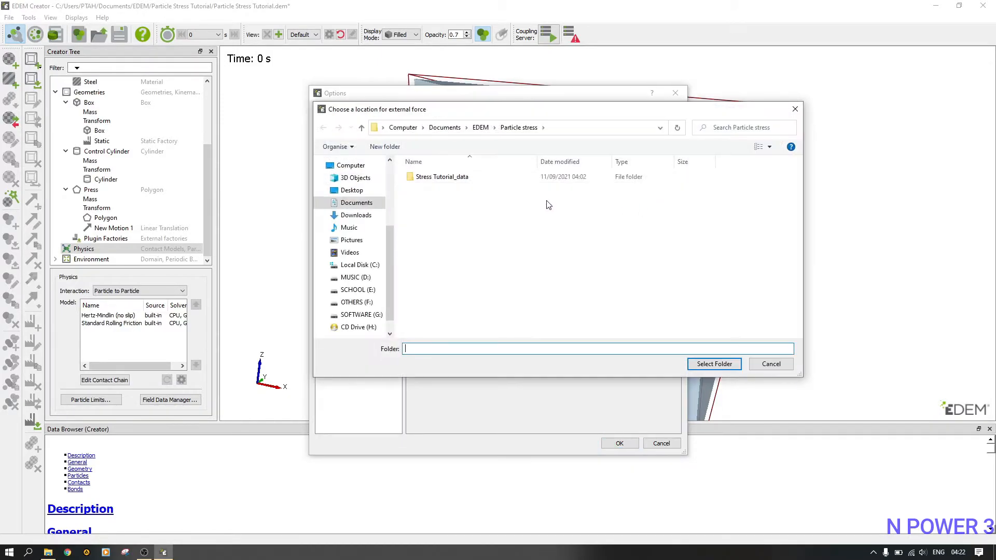
{"action": "left_click", "coordinate": [480, 128]}
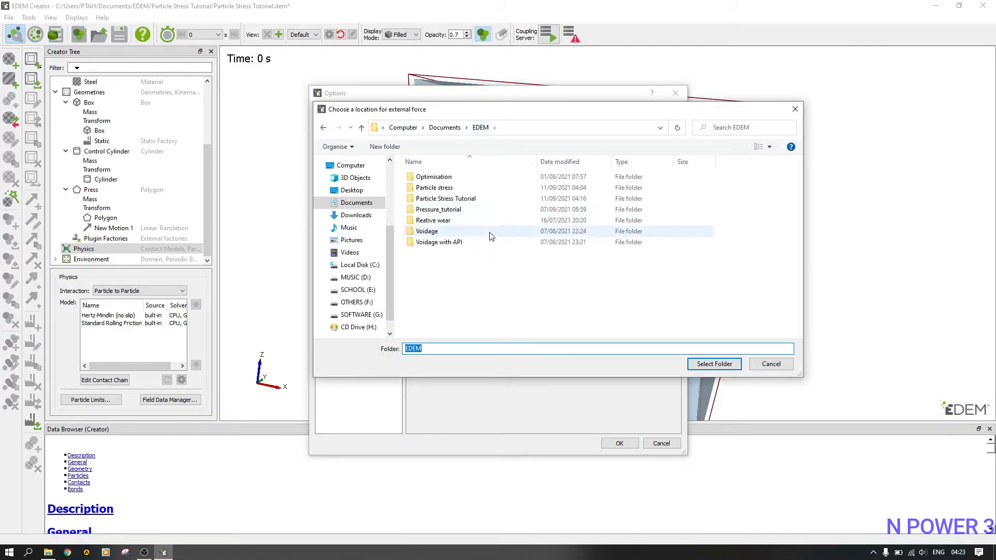
{"action": "left_click", "coordinate": [491, 200]}
{"action": "left_click", "coordinate": [707, 365]}
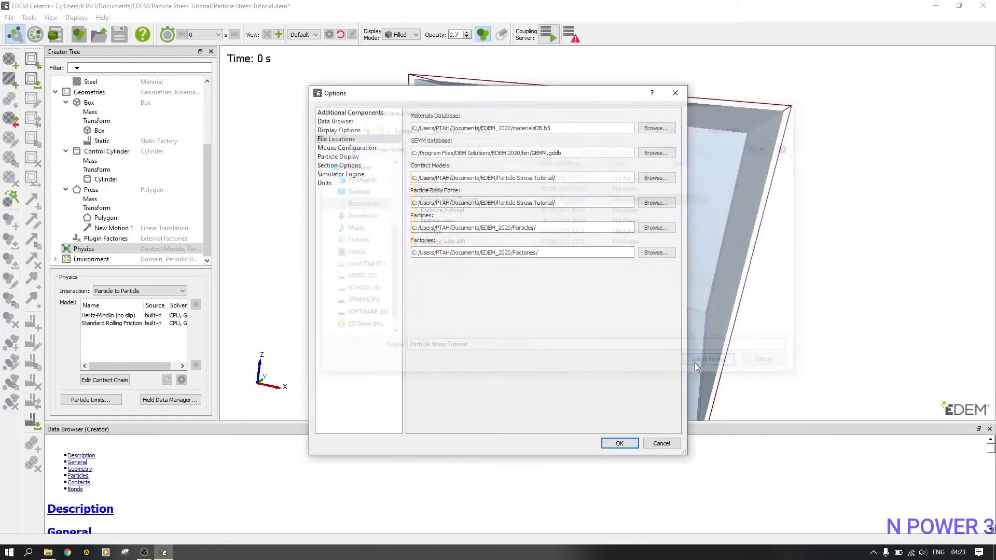
{"action": "left_click", "coordinate": [629, 440]}
{"action": "key", "text": "ctrl+s"}
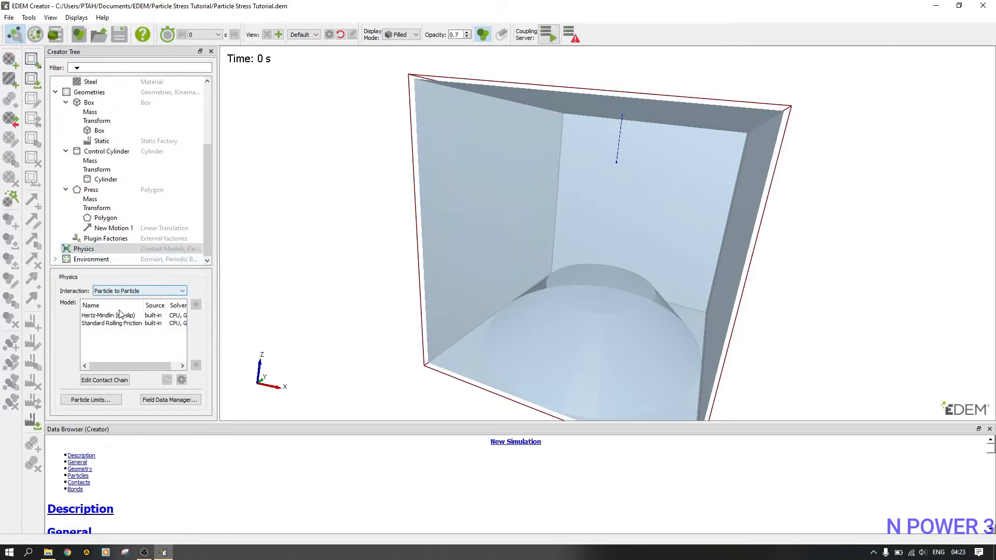
Set the Particle to Particle contact chain to No Base Model, No Rolling Friction Model and the ParticleStress plug-in.
{"action": "left_click", "coordinate": [106, 383]}
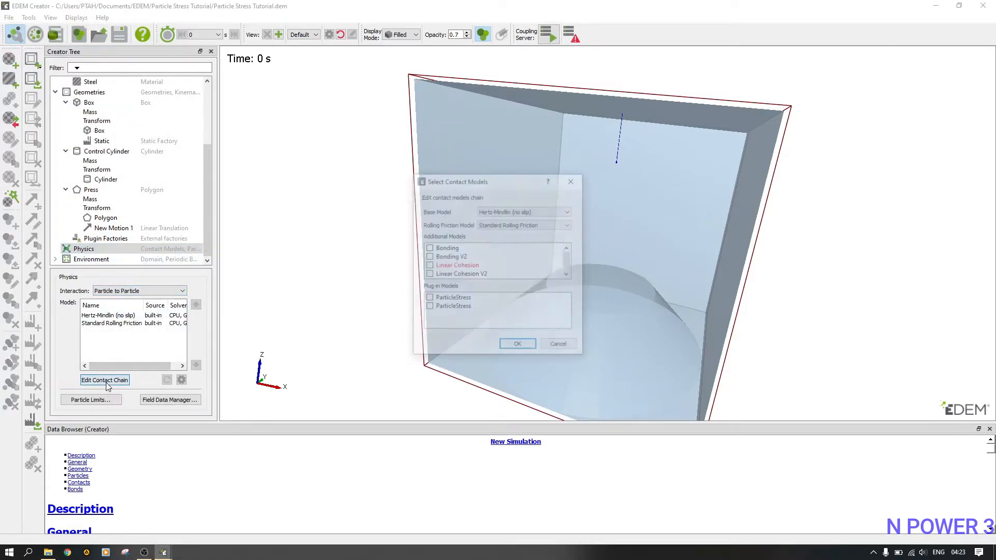
{"action": "left_click", "coordinate": [545, 210]}
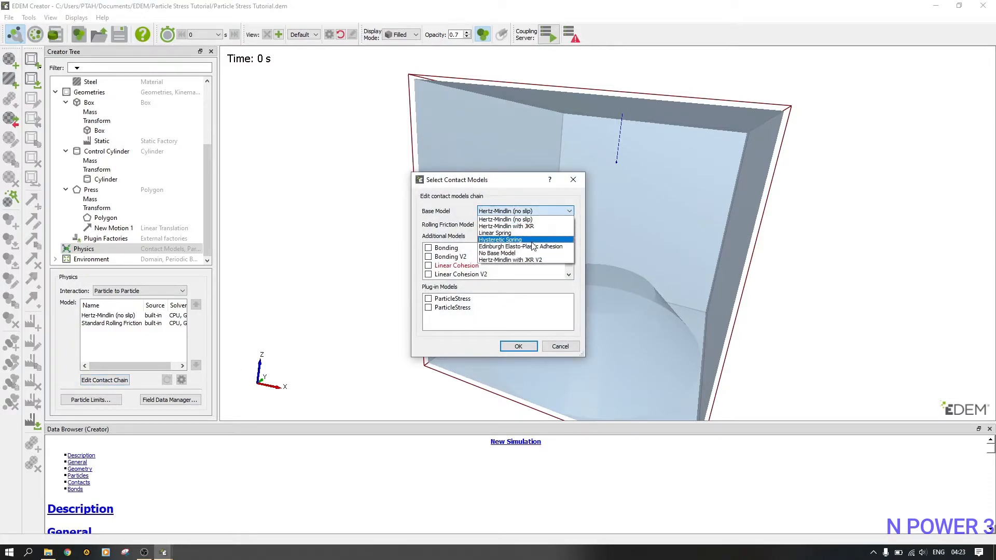
{"action": "left_click", "coordinate": [531, 253]}
{"action": "left_click", "coordinate": [522, 225]}
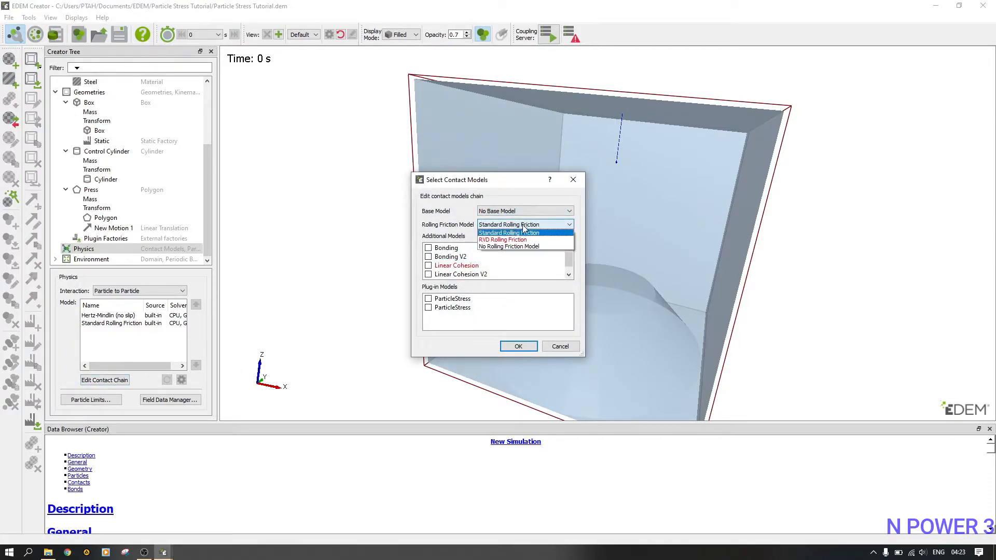
{"action": "left_click", "coordinate": [520, 246]}
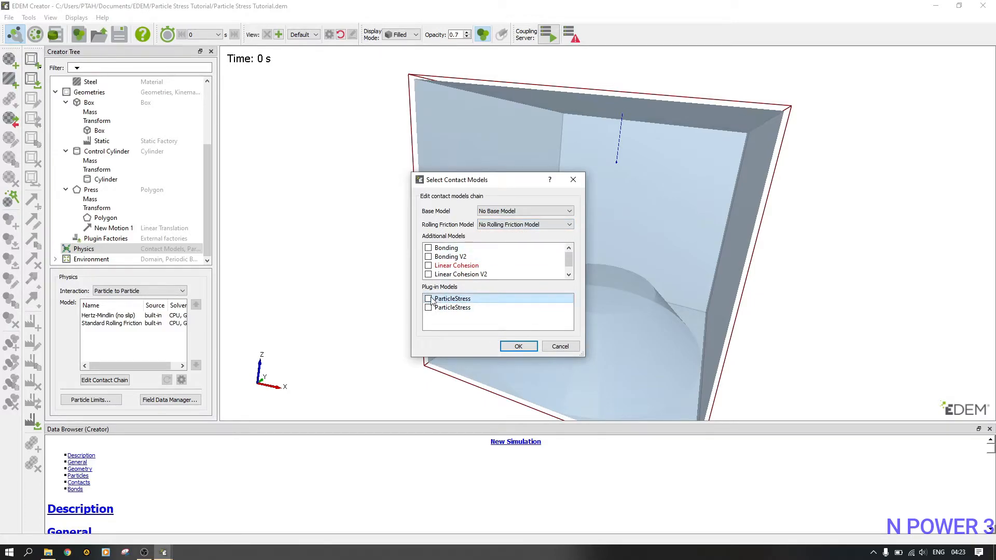
{"action": "left_click", "coordinate": [518, 347]}
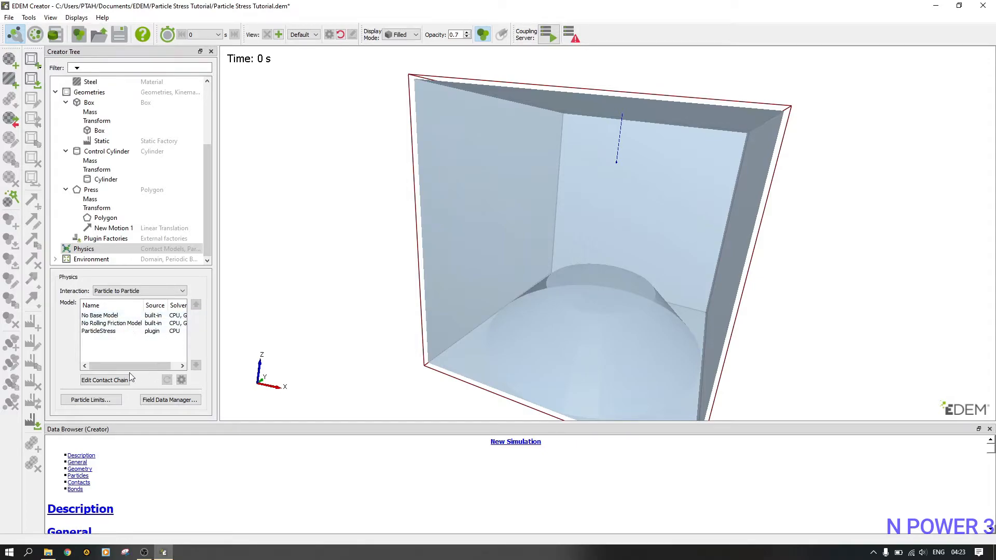
Set the Particle to Geometry contact chain to No Base Model, No Rolling Friction Model and the ParticleStress plug-in.
{"action": "left_click", "coordinate": [134, 290]}
{"action": "left_click", "coordinate": [126, 307]}
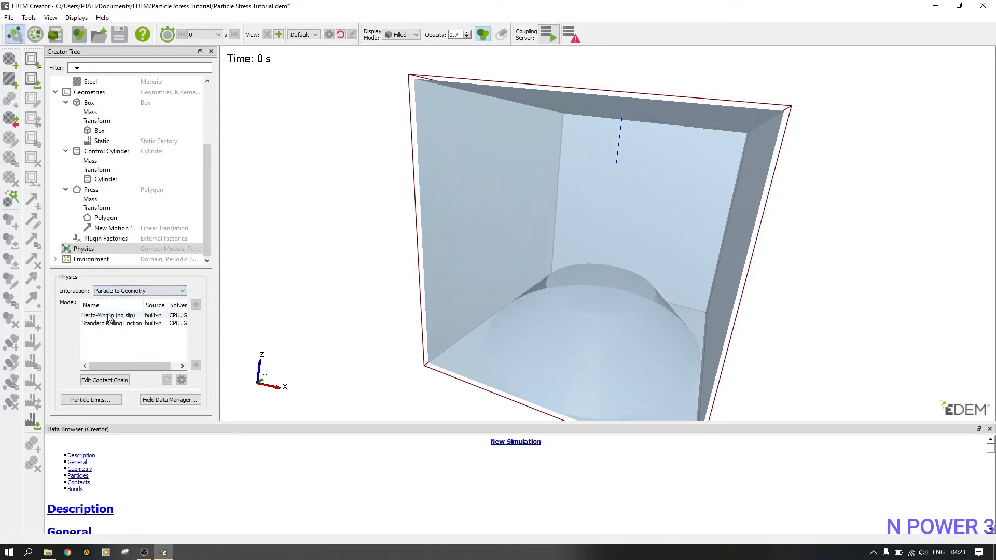
{"action": "left_click", "coordinate": [104, 380]}
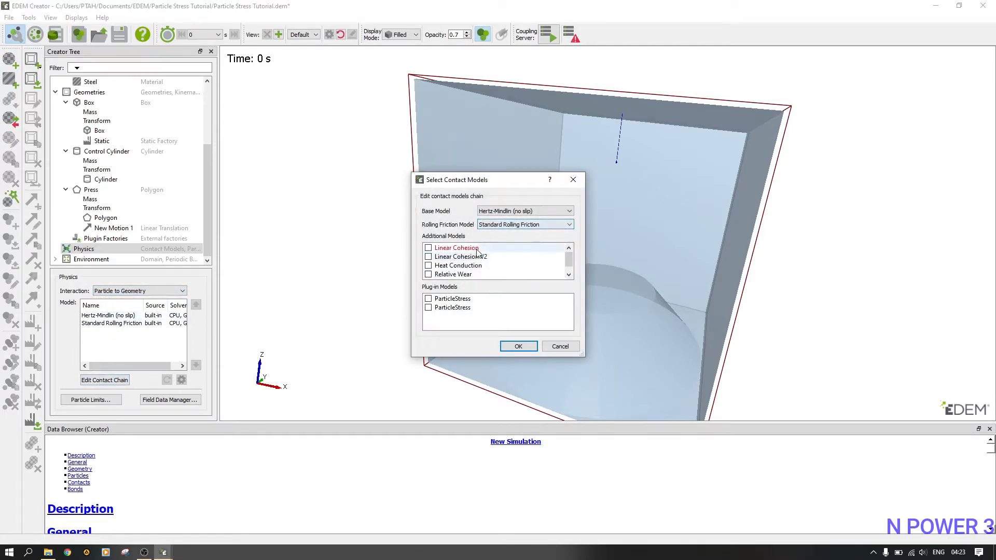
{"action": "left_click", "coordinate": [488, 228]}
{"action": "left_click", "coordinate": [487, 248]}
{"action": "left_click", "coordinate": [519, 211]}
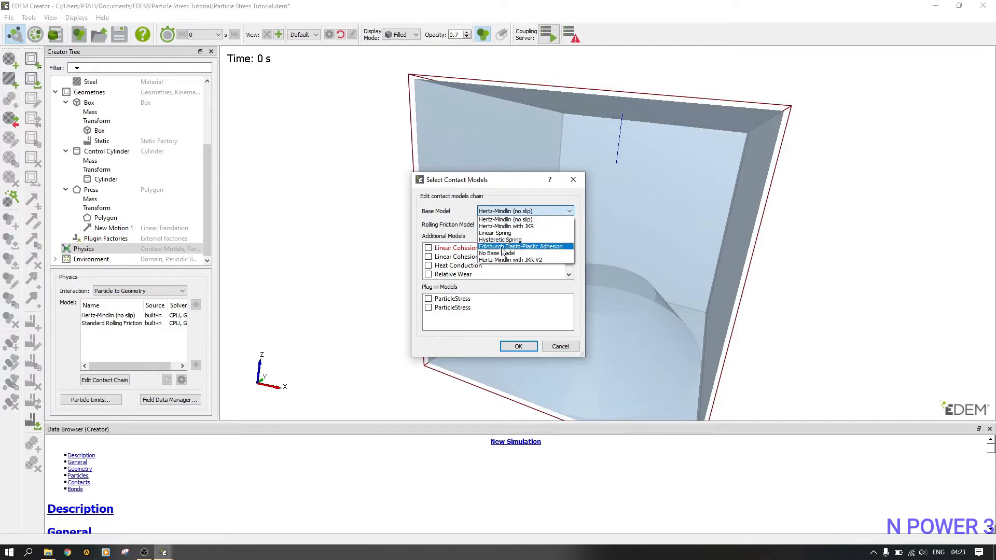
{"action": "left_click", "coordinate": [498, 253]}
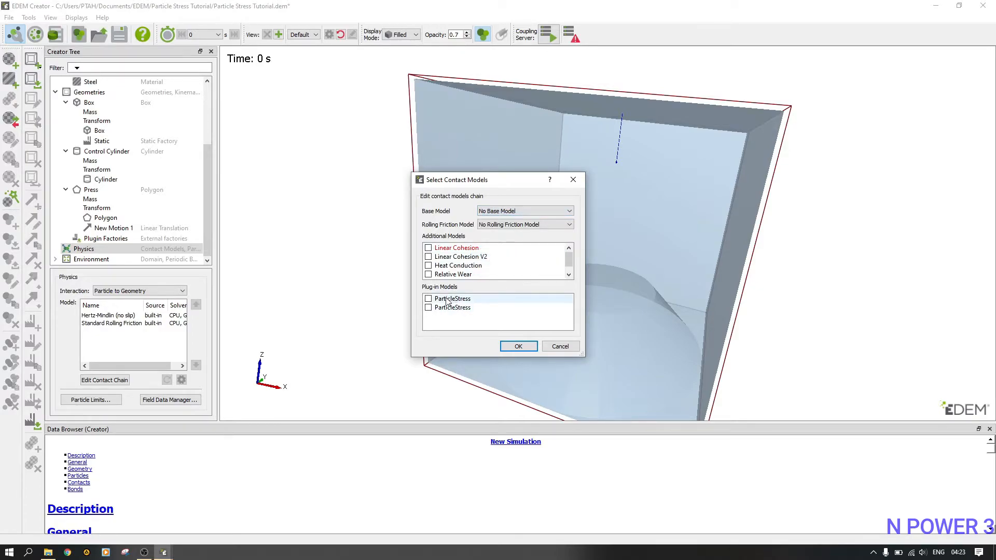
{"action": "left_click", "coordinate": [428, 299]}
{"action": "left_click", "coordinate": [518, 346]}
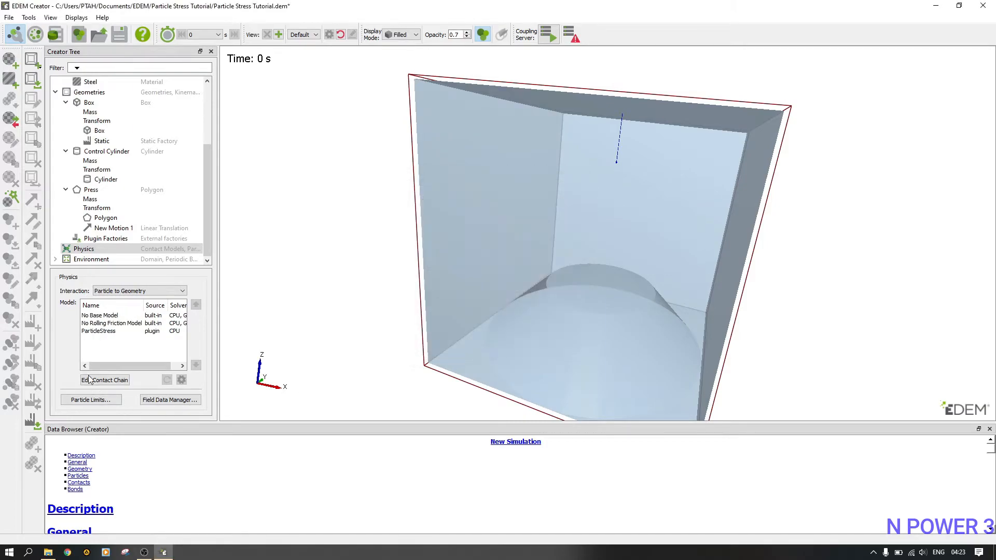
Add the ParticleStress plug-in to the Particle Body Force interaction and save the project.
{"action": "left_click", "coordinate": [139, 290]}
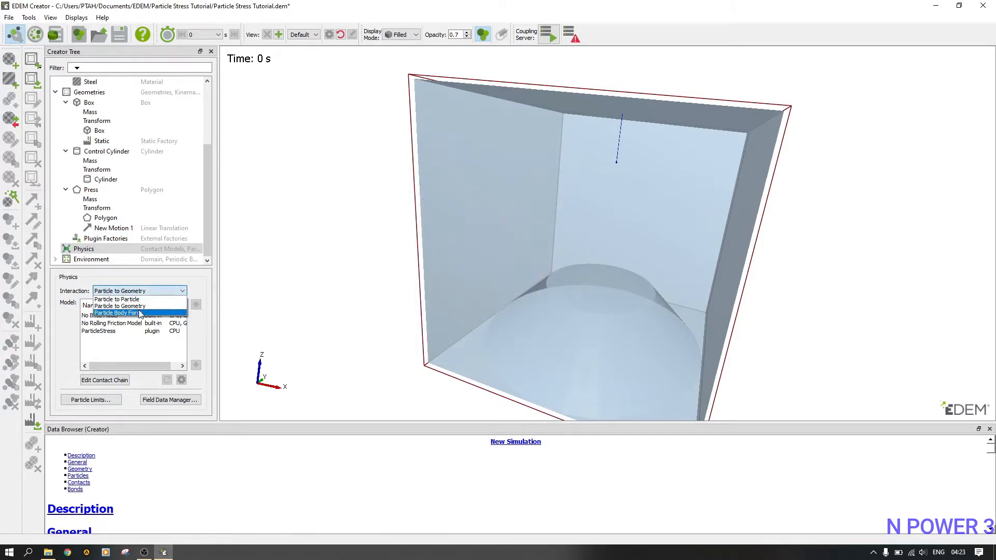
{"action": "left_click", "coordinate": [133, 314]}
{"action": "left_click", "coordinate": [104, 380]}
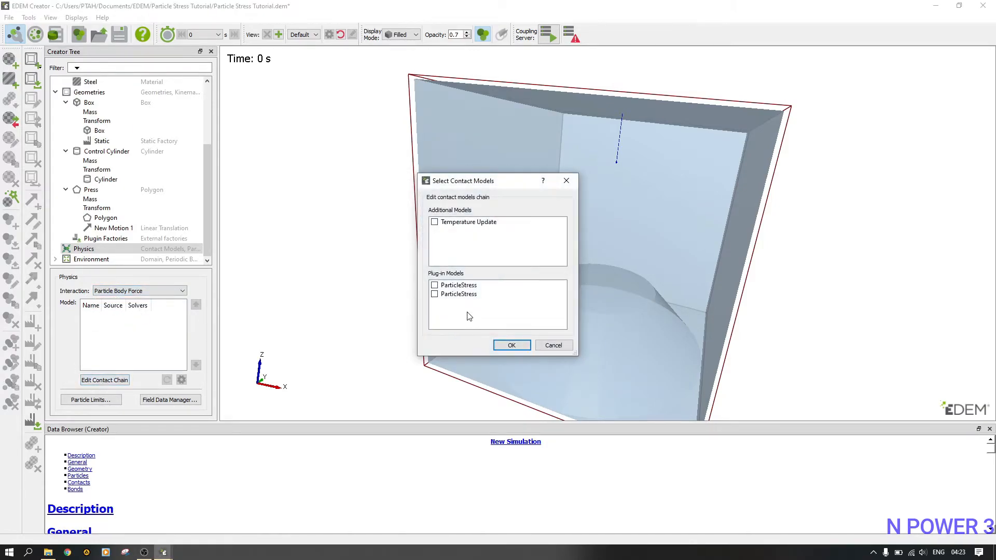
{"action": "left_click", "coordinate": [435, 294]}
{"action": "left_click", "coordinate": [511, 345]}
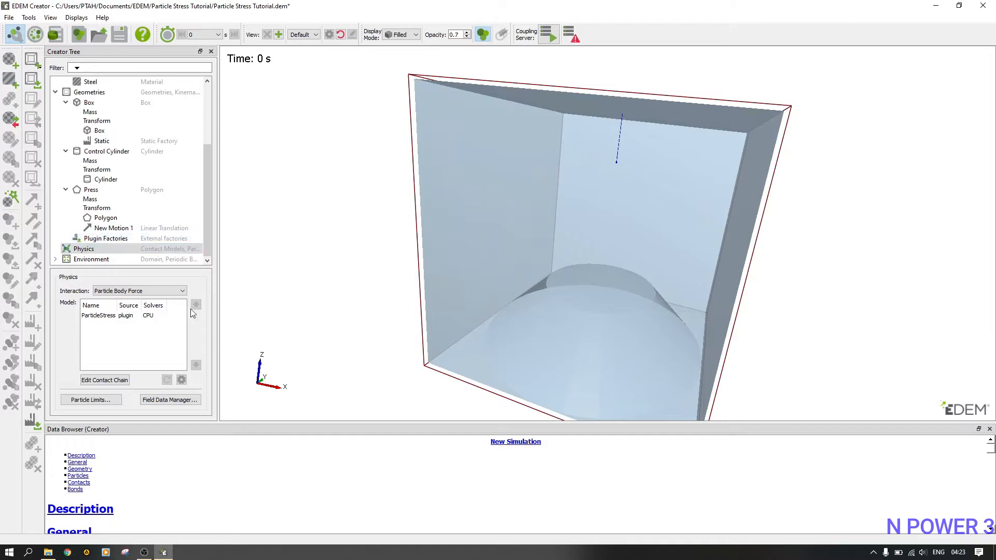
{"action": "left_click", "coordinate": [119, 35]}
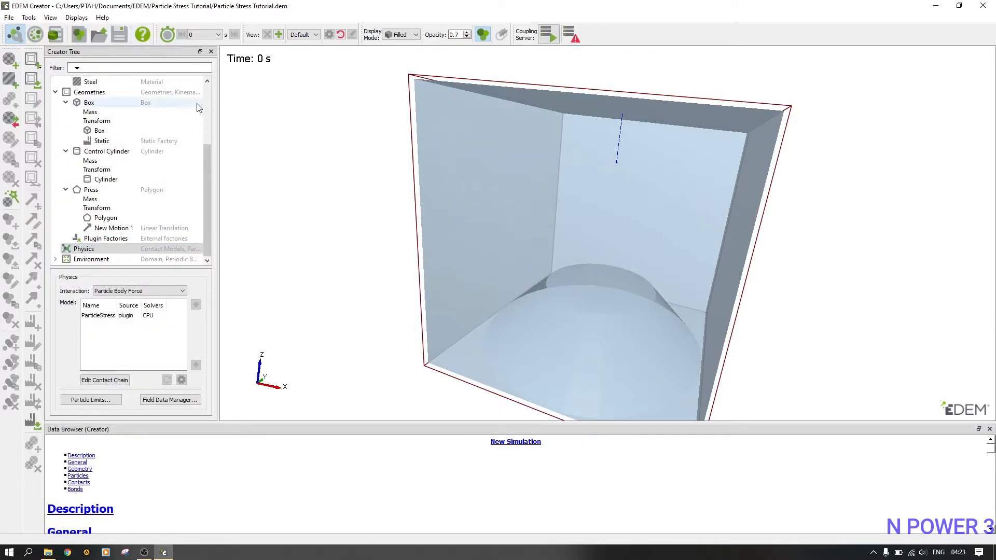
Switch to the Simulator, set the geometry opacity to 0.6 and the total simulation time to 0.6 s.
{"action": "left_click", "coordinate": [36, 34]}
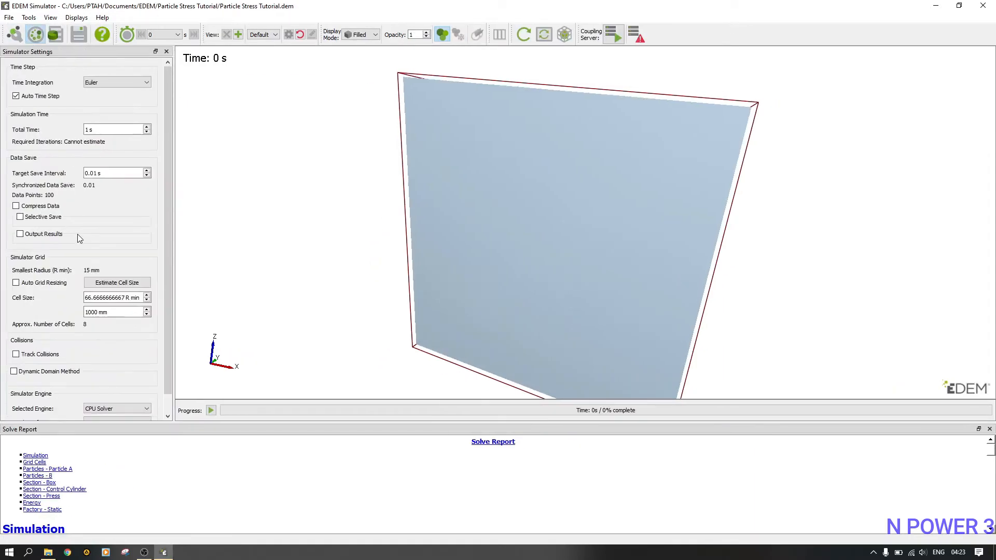
{"action": "left_click", "coordinate": [426, 36]}
{"action": "left_click", "coordinate": [426, 37]}
{"action": "left_click", "coordinate": [426, 37]}
{"action": "left_click", "coordinate": [426, 36]}
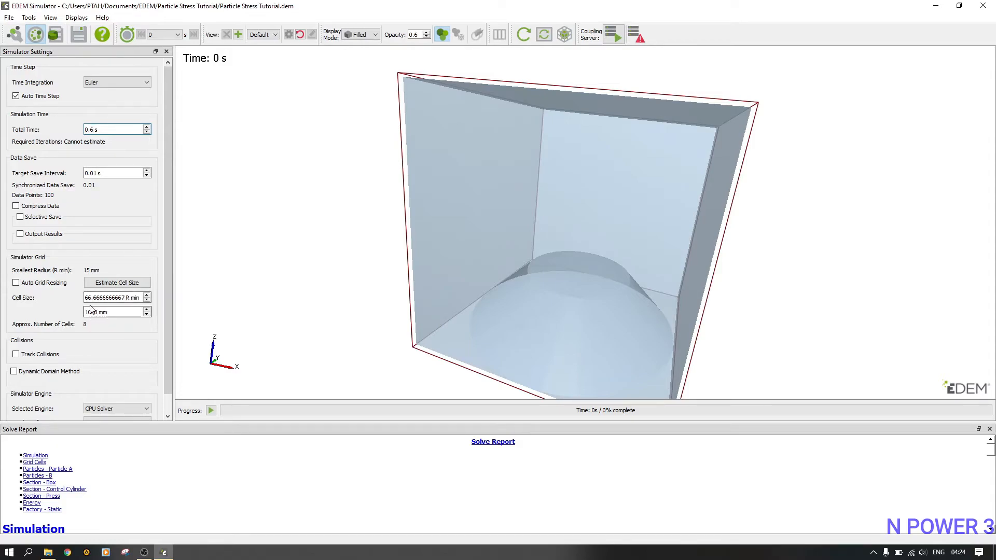
Estimate the simulator grid's cell size, and replace the auto time step with a fixed time step of 10 %.
{"action": "left_click", "coordinate": [109, 283]}
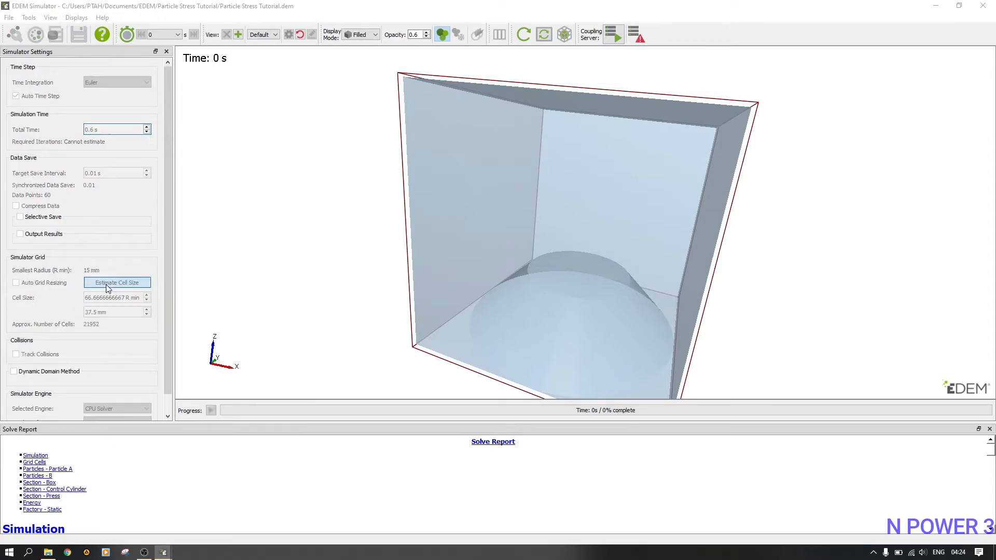
{"action": "left_click", "coordinate": [627, 325]}
{"action": "left_click", "coordinate": [31, 99]}
{"action": "left_click_drag", "start_coordinate": [96, 111], "coordinate": [61, 114]}
{"action": "type", "text": "10"}
{"action": "key", "text": "Return"}
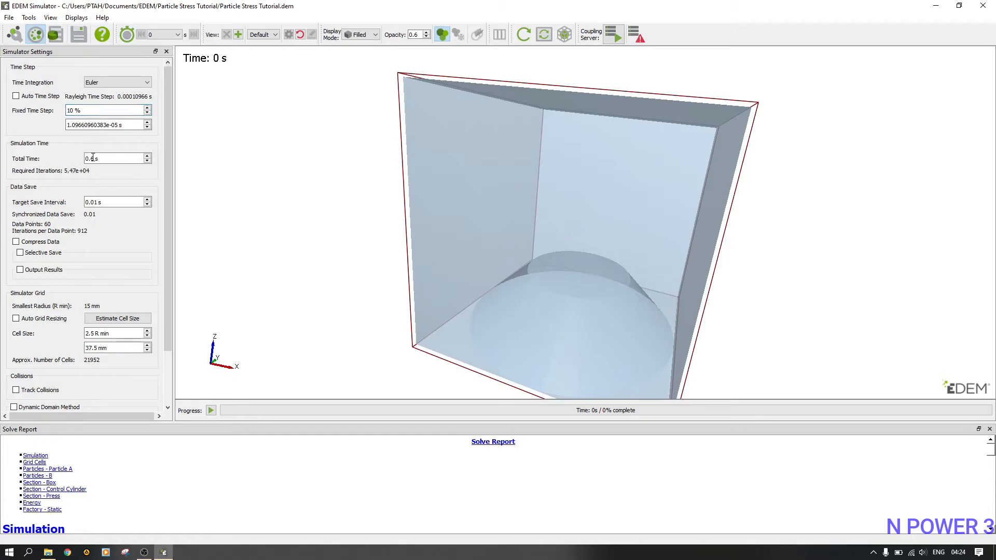
{"action": "left_click_drag", "start_coordinate": [164, 265], "coordinate": [169, 336]}
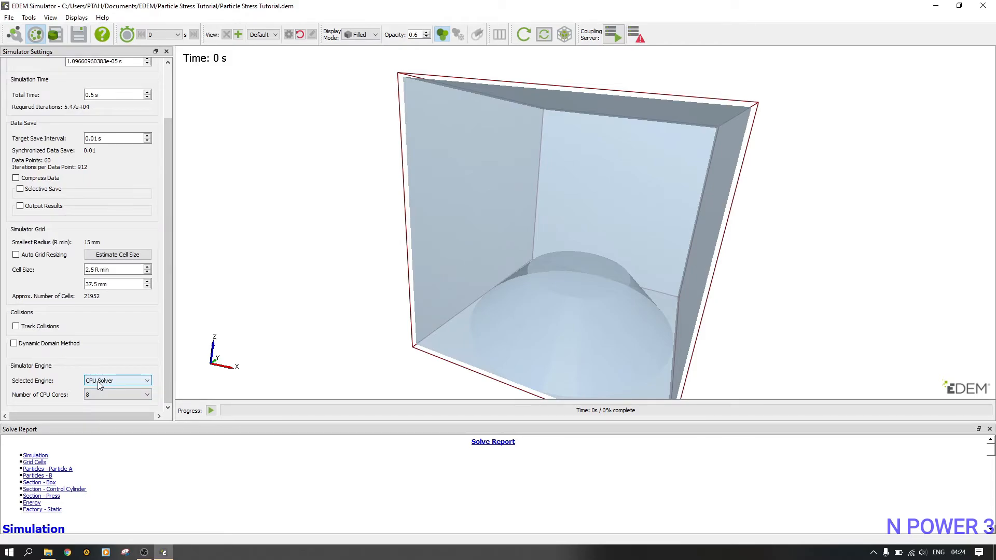
Set the CPU solver to use 4 cores and run the simulation.
{"action": "left_click", "coordinate": [109, 398]}
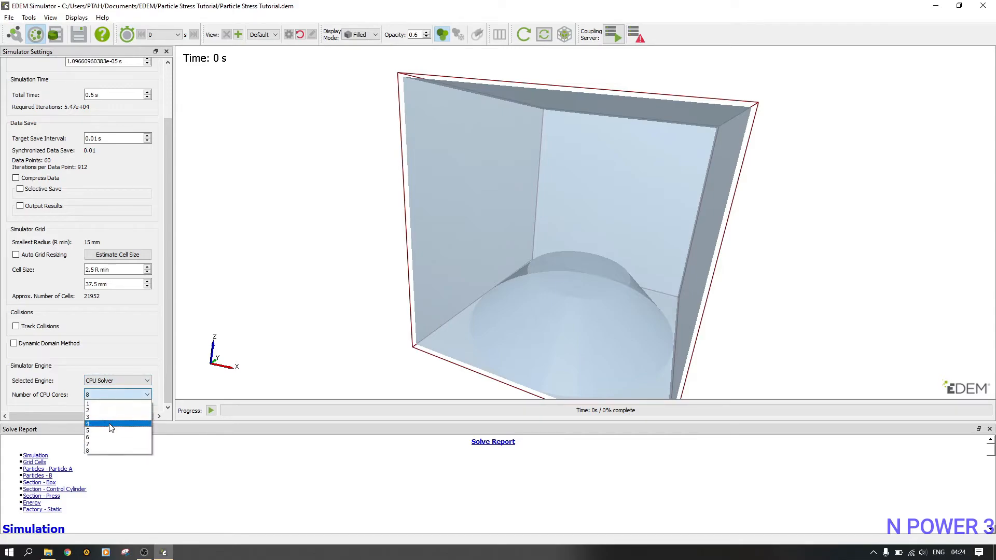
{"action": "left_click", "coordinate": [111, 424]}
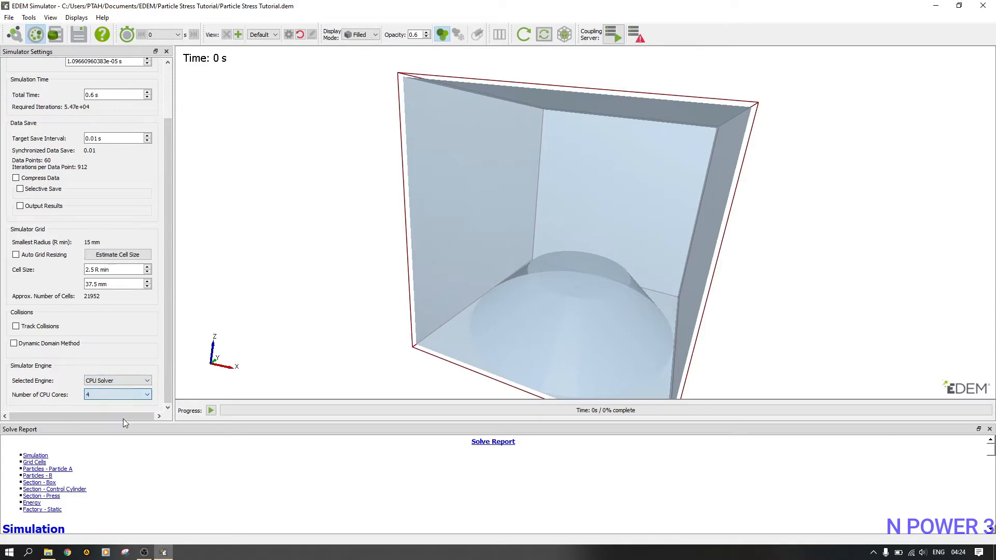
{"action": "left_click", "coordinate": [211, 412]}
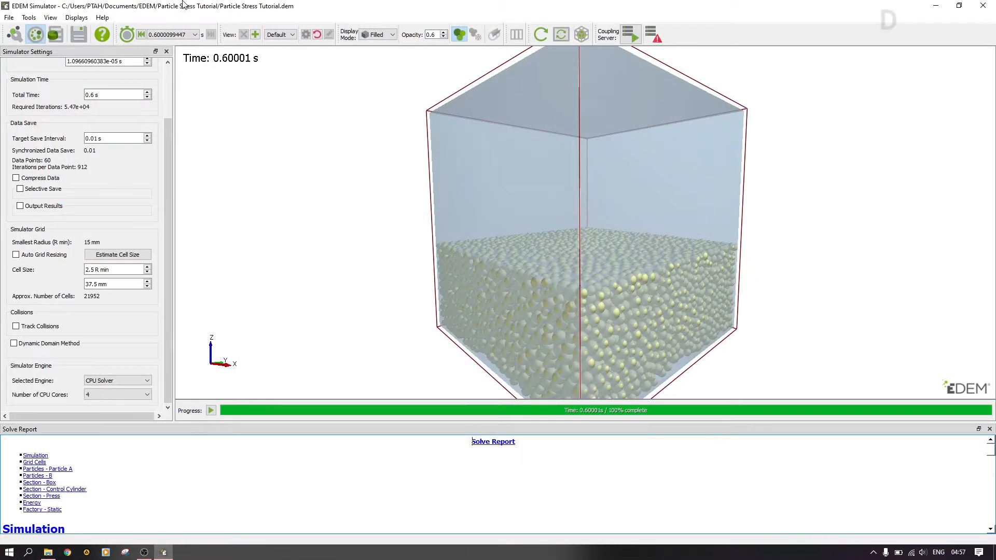
Examine the Simulation section of the solve report for the run's status and computation time.
{"action": "right_click", "coordinate": [193, 501]}
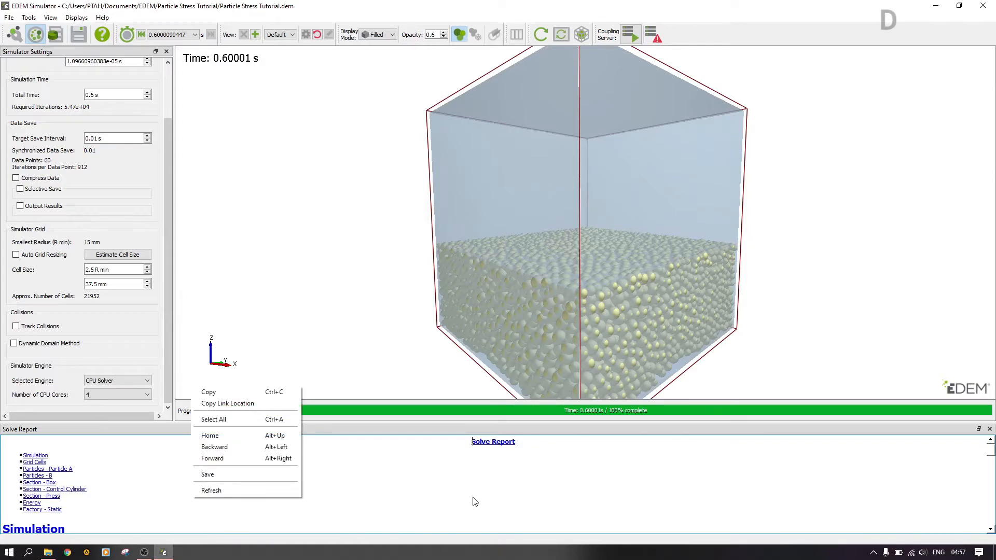
{"action": "left_click", "coordinate": [366, 489]}
{"action": "right_click", "coordinate": [366, 489]}
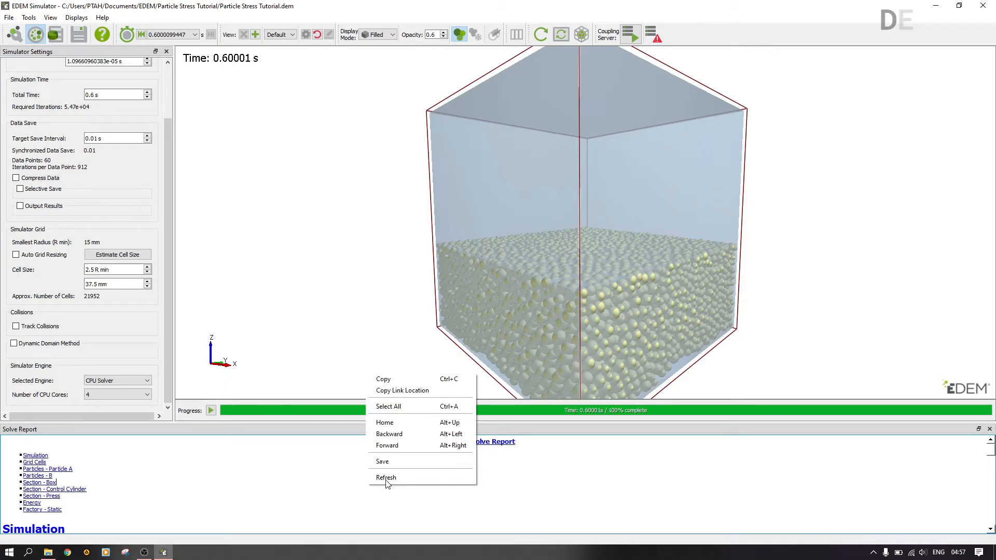
{"action": "left_click", "coordinate": [201, 520]}
{"action": "scroll", "coordinate": [203, 518], "scroll_direction": "down", "scroll_amount": 3}
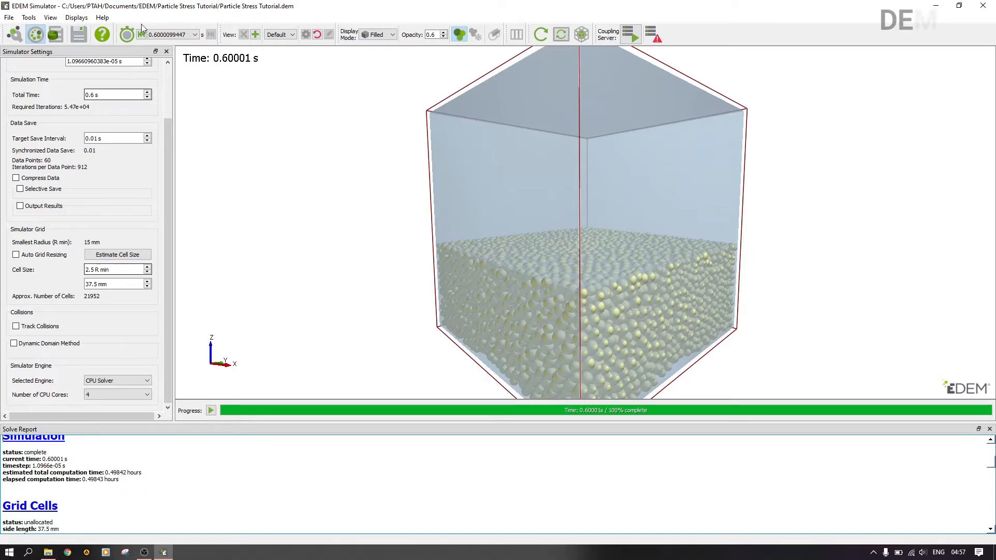
Switch to the Analyst and lower the opacity of all geometries so the particles inside the box can be seen.
{"action": "left_click", "coordinate": [52, 35]}
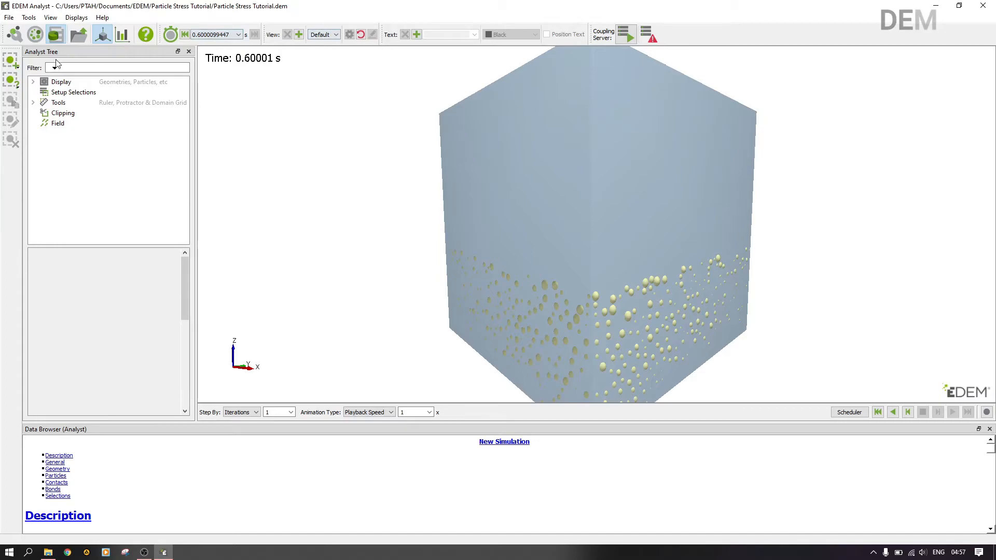
{"action": "left_click", "coordinate": [33, 83]}
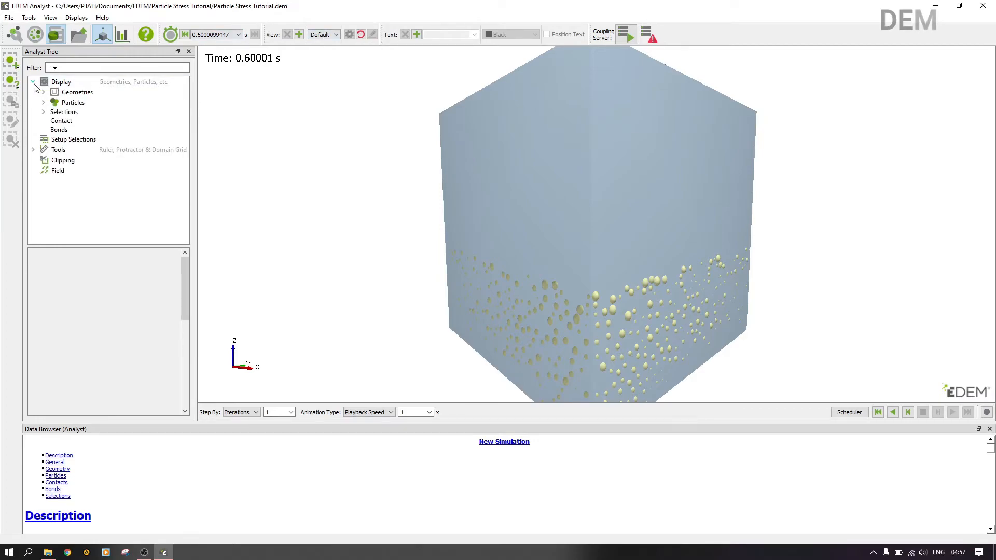
{"action": "left_click", "coordinate": [77, 93]}
{"action": "left_click", "coordinate": [166, 286]}
{"action": "left_click", "coordinate": [166, 287]}
{"action": "left_click", "coordinate": [166, 286]}
{"action": "left_click", "coordinate": [165, 287]}
{"action": "left_click_drag", "start_coordinate": [182, 288], "coordinate": [182, 363]}
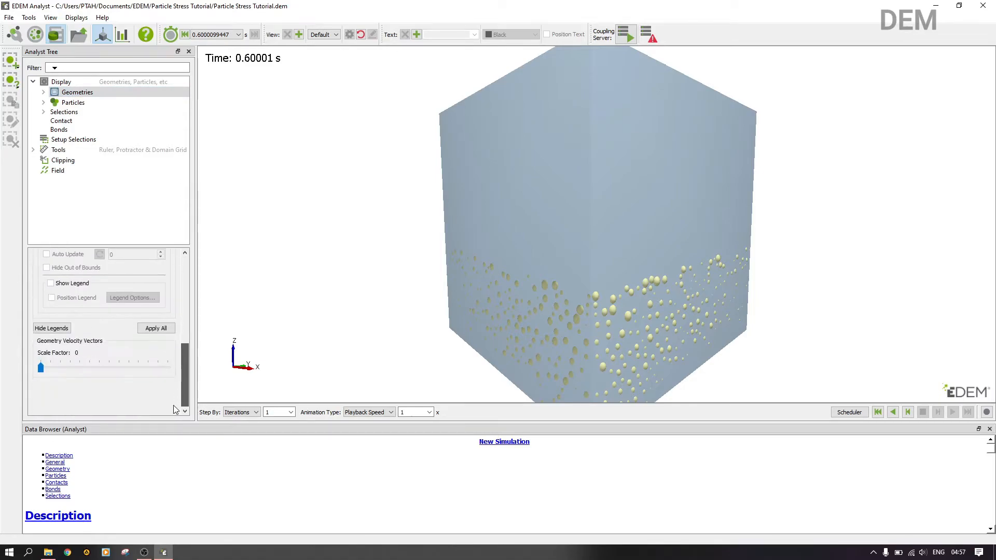
{"action": "left_click", "coordinate": [166, 332]}
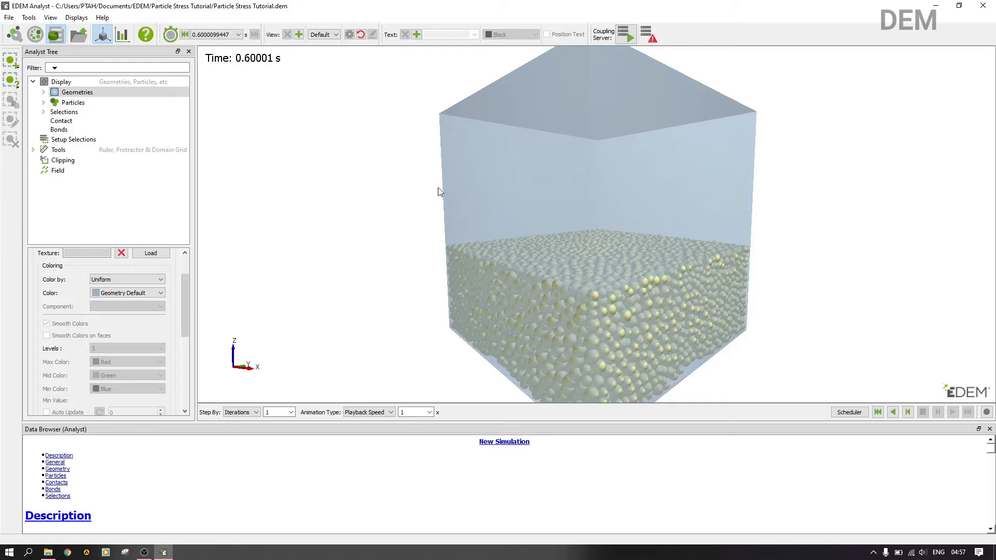
Set the playback speed to 0.1x and play the simulation from the beginning.
{"action": "left_click", "coordinate": [421, 412]}
{"action": "left_click", "coordinate": [419, 421]}
{"action": "left_click", "coordinate": [880, 413]}
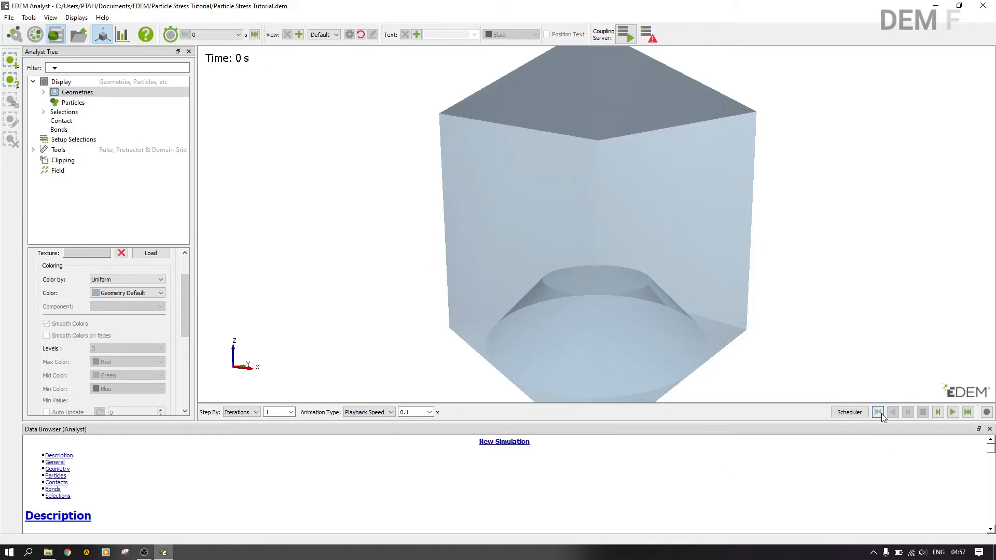
{"action": "left_click", "coordinate": [951, 413]}
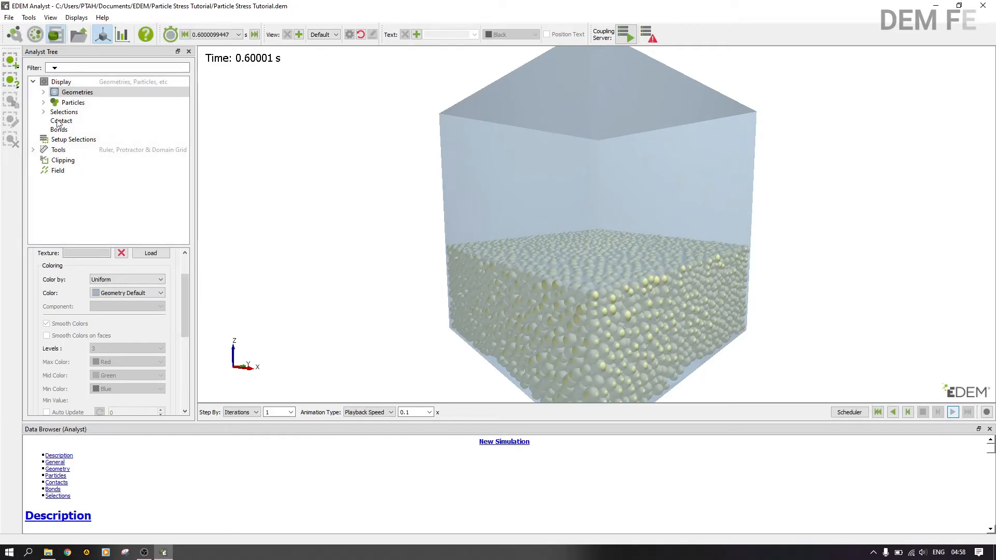
Set the coloring attribute for all particles to VonMises.
{"action": "left_click", "coordinate": [43, 102]}
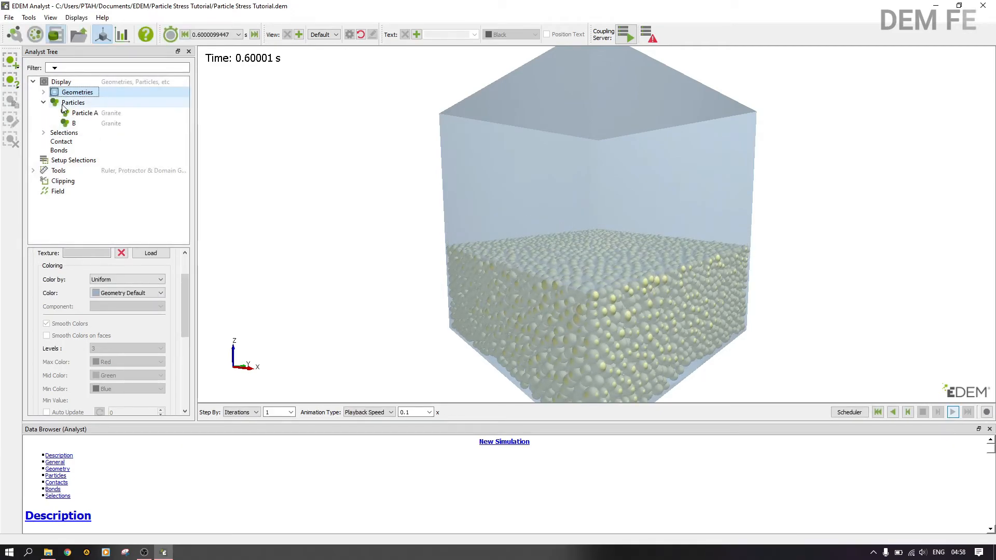
{"action": "left_click", "coordinate": [73, 102]}
{"action": "left_click", "coordinate": [184, 296]}
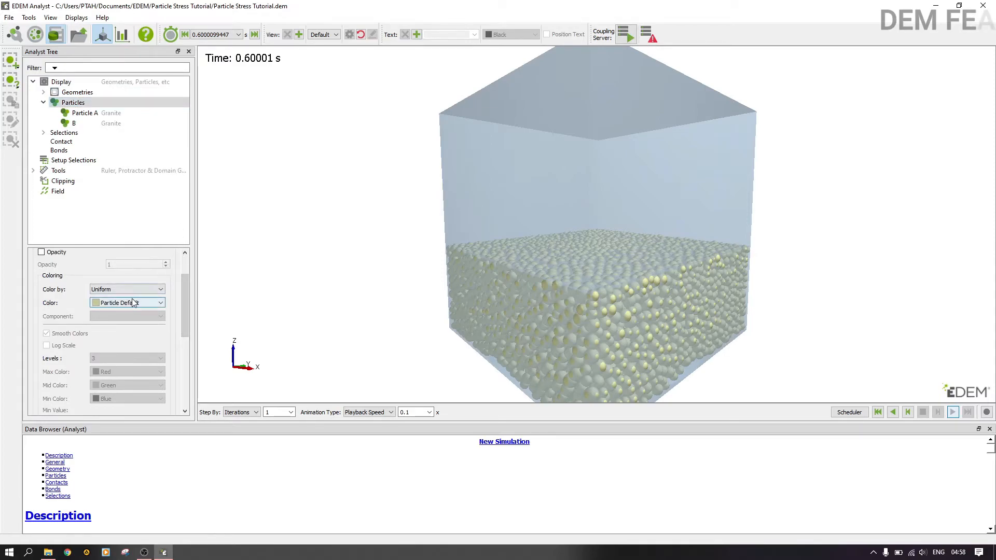
{"action": "left_click", "coordinate": [155, 289]}
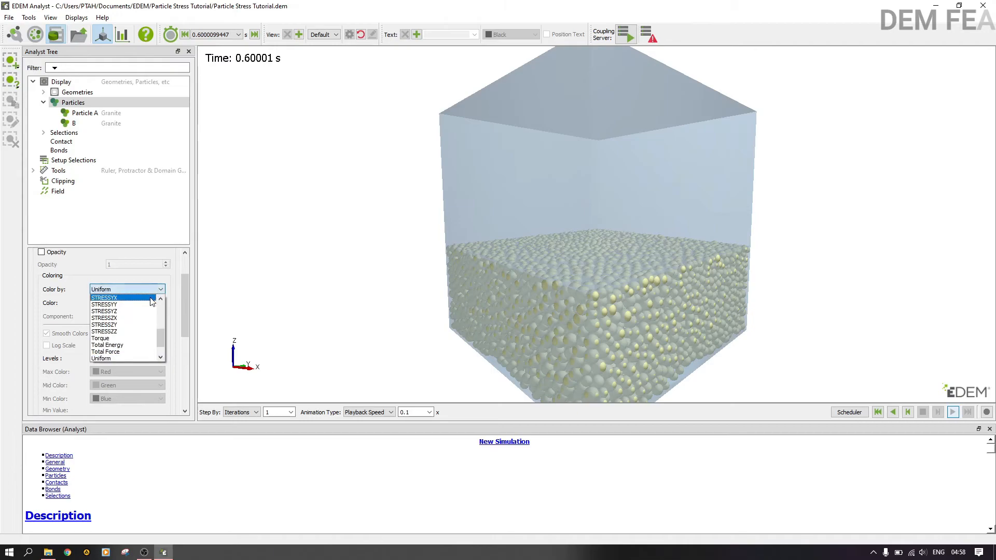
{"action": "scroll", "coordinate": [116, 322], "scroll_direction": "up", "scroll_amount": 2}
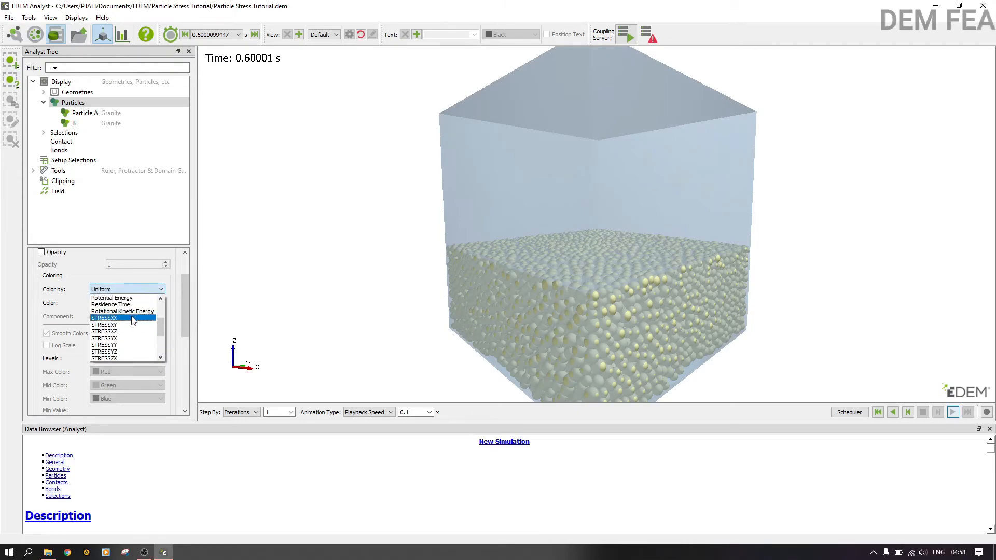
{"action": "scroll", "coordinate": [127, 334], "scroll_direction": "down", "scroll_amount": 3}
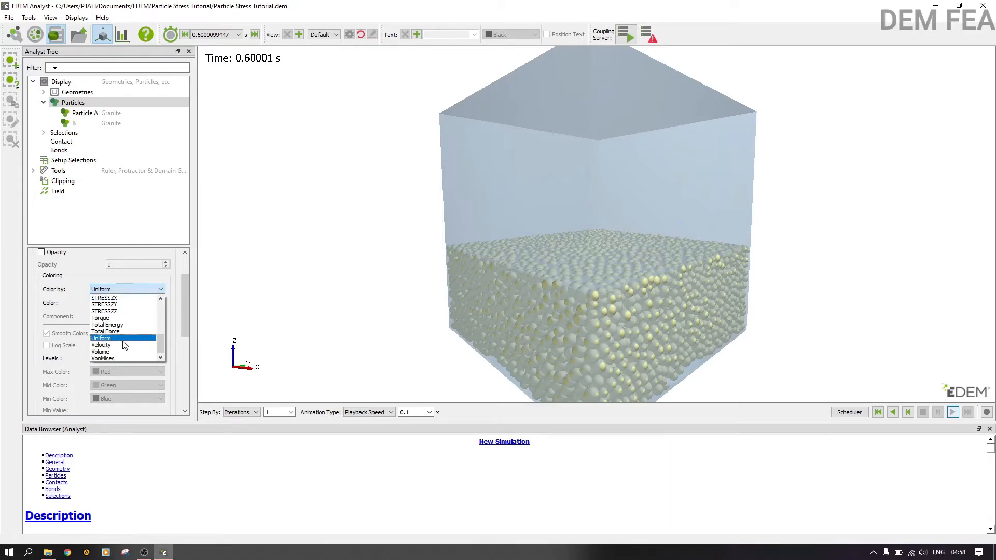
{"action": "left_click", "coordinate": [116, 357]}
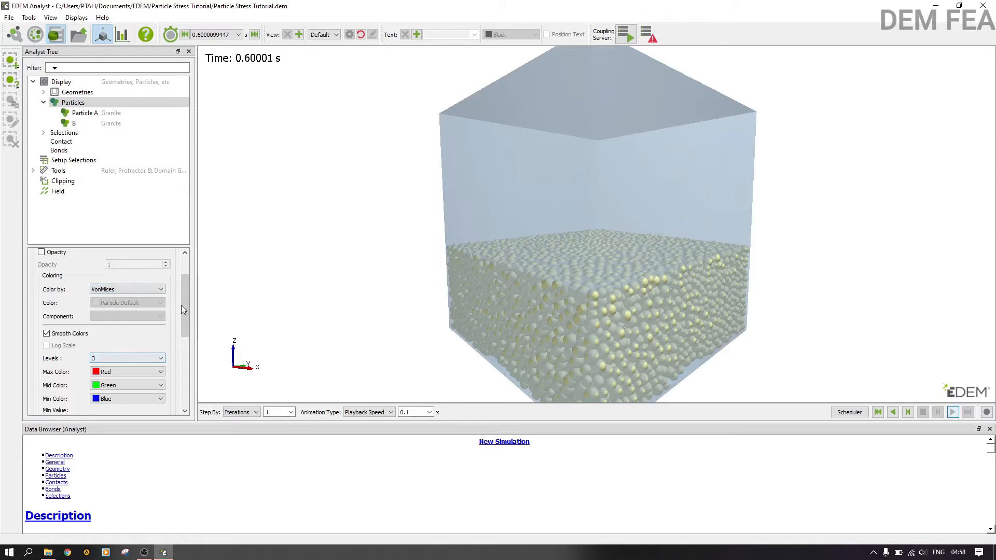
Enable automatic updating of the minimum and maximum values, show the legend, and apply the coloring to all particles.
{"action": "scroll", "coordinate": [184, 311], "scroll_direction": "down", "scroll_amount": 3}
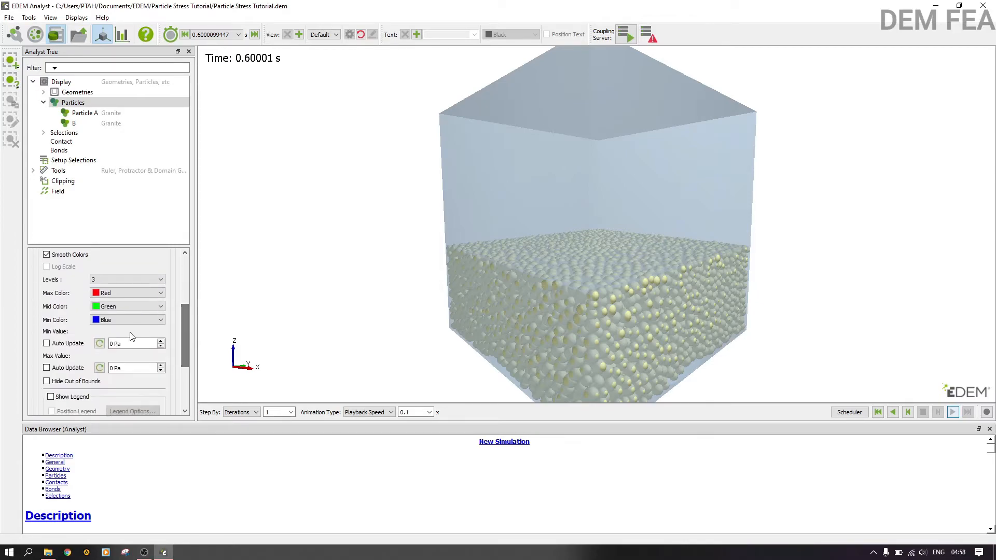
{"action": "left_click", "coordinate": [78, 344]}
{"action": "left_click", "coordinate": [65, 370]}
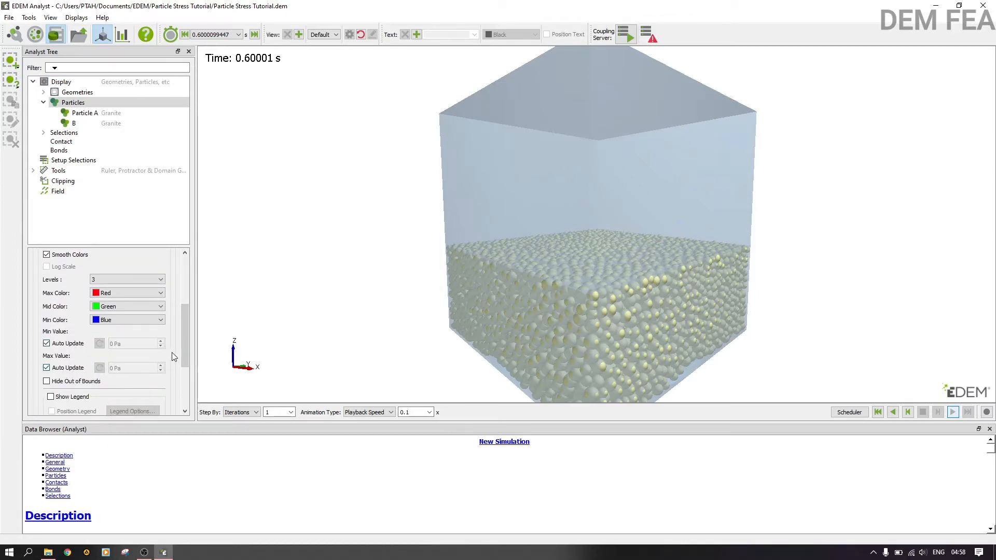
{"action": "scroll", "coordinate": [185, 346], "scroll_direction": "down", "scroll_amount": 3}
{"action": "left_click", "coordinate": [79, 333]}
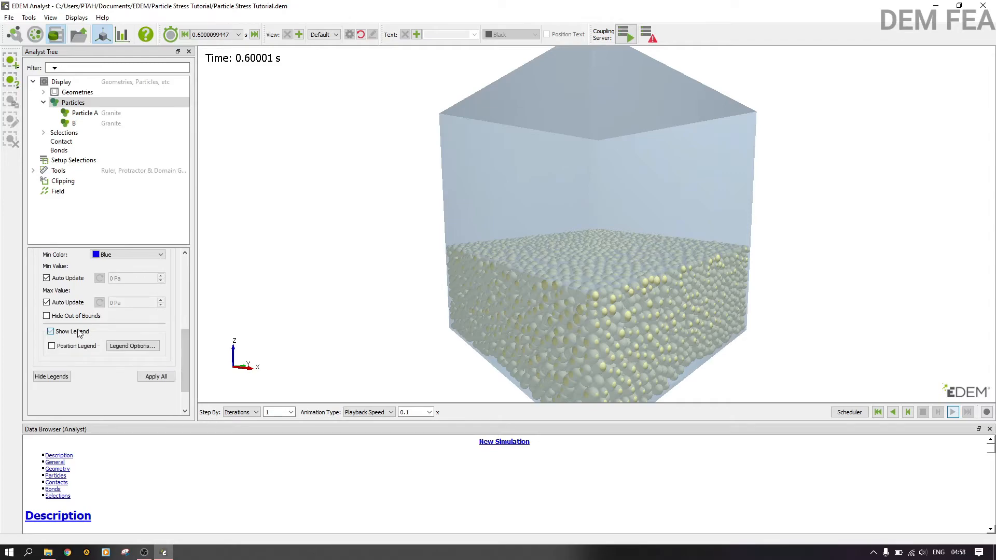
{"action": "left_click", "coordinate": [145, 374]}
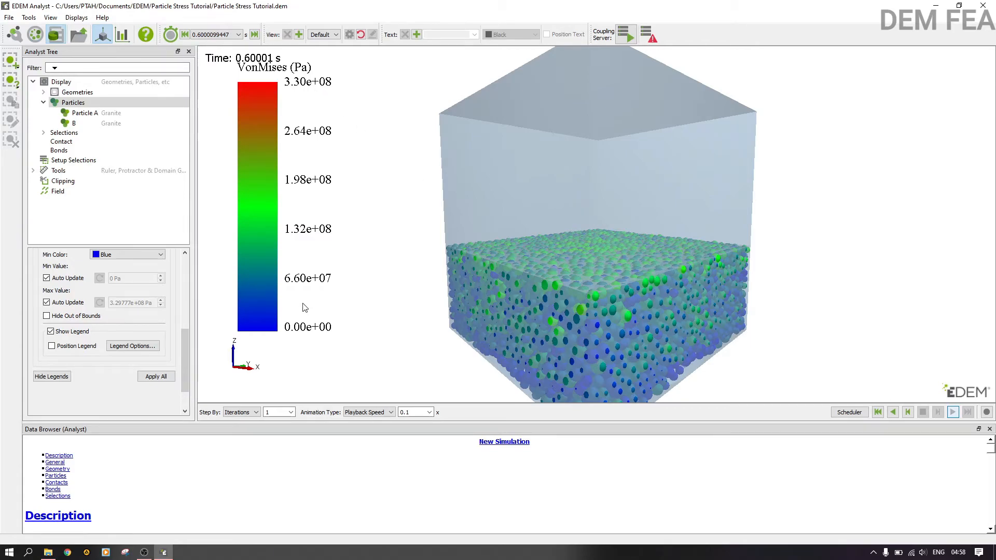
Replay the simulation from time 0 to examine the von Mises stress distribution in the particle bed from different angles.
{"action": "left_click_drag", "start_coordinate": [689, 218], "coordinate": [534, 219]}
{"action": "left_click", "coordinate": [877, 412]}
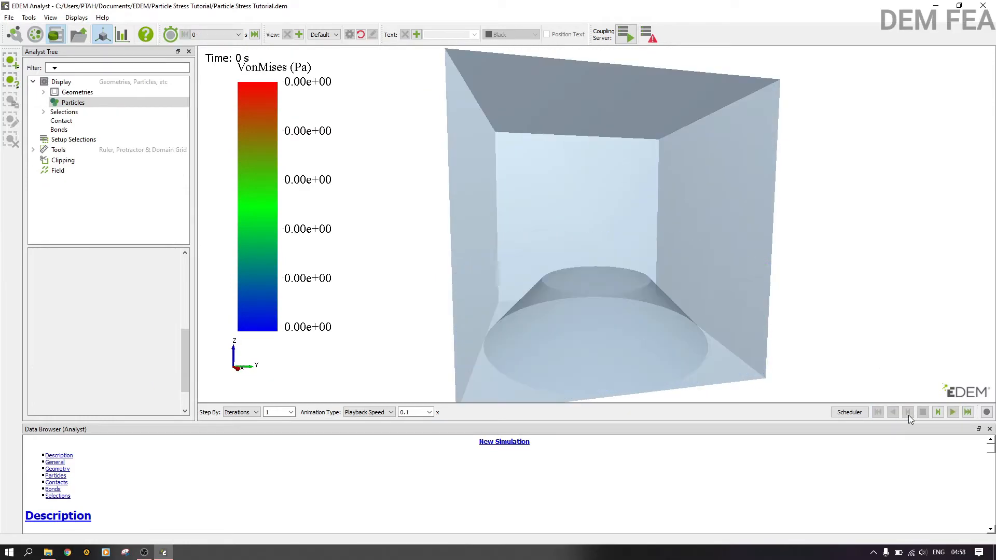
{"action": "left_click", "coordinate": [953, 411]}
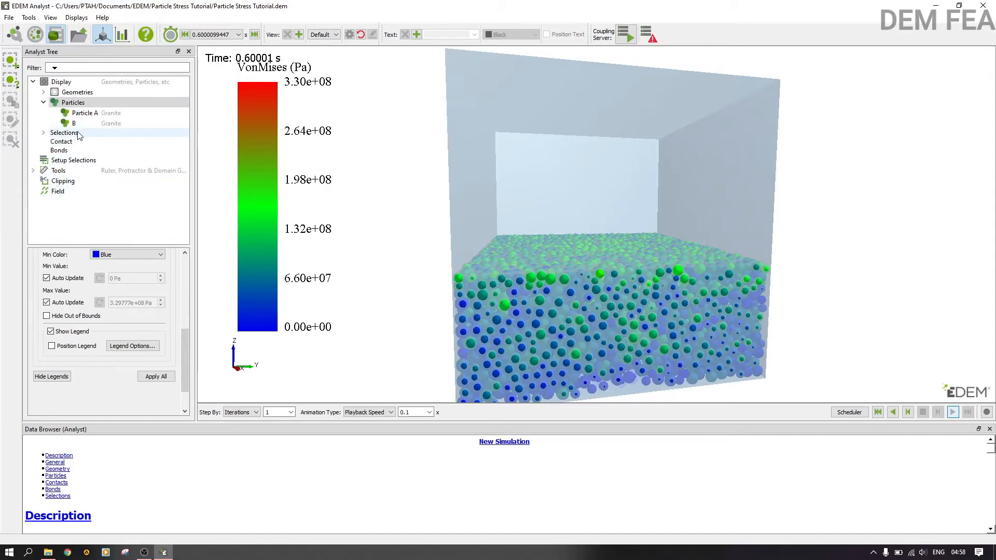
{"action": "left_click_drag", "start_coordinate": [532, 244], "coordinate": [802, 325]}
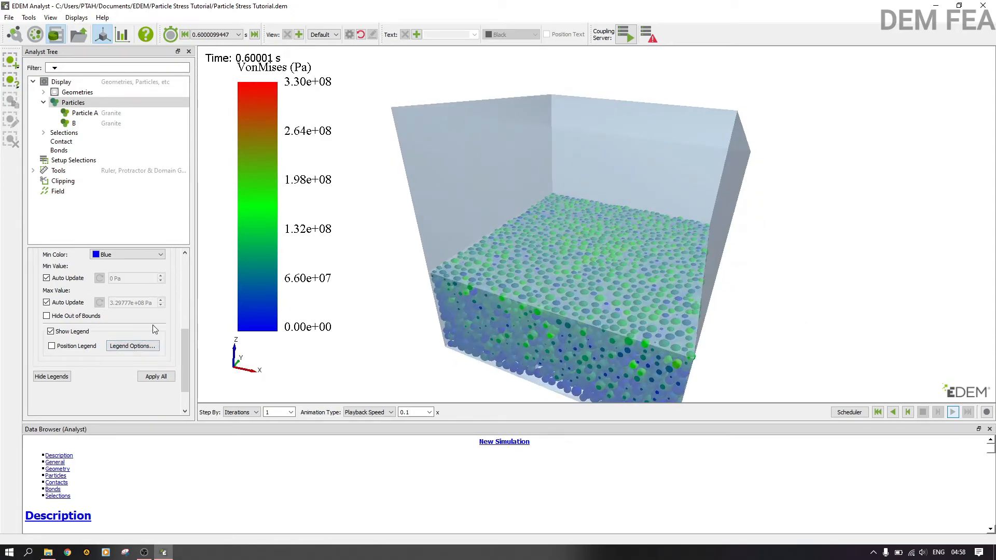
Restore the coloring of all particles to Uniform and apply it.
{"action": "left_click_drag", "start_coordinate": [182, 349], "coordinate": [184, 287]}
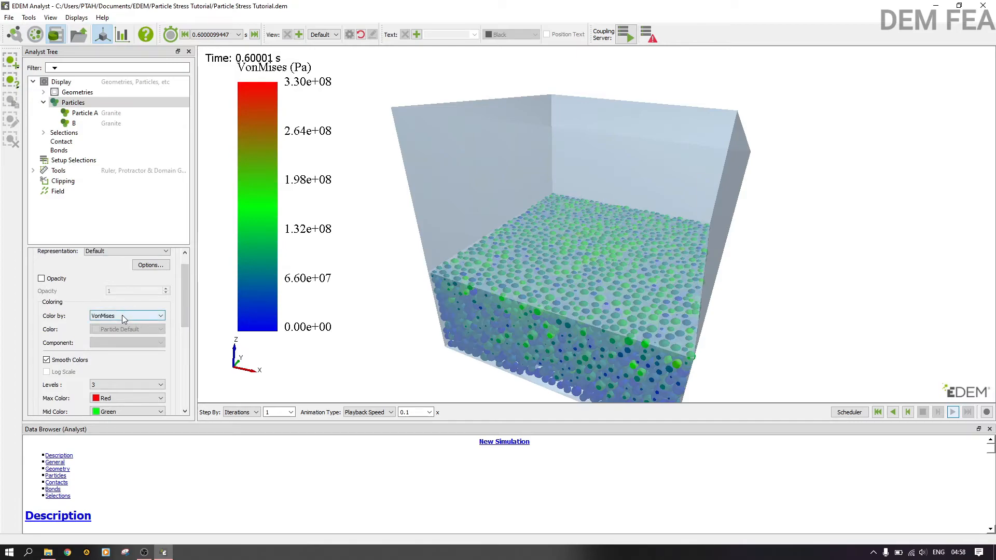
{"action": "left_click", "coordinate": [140, 316]}
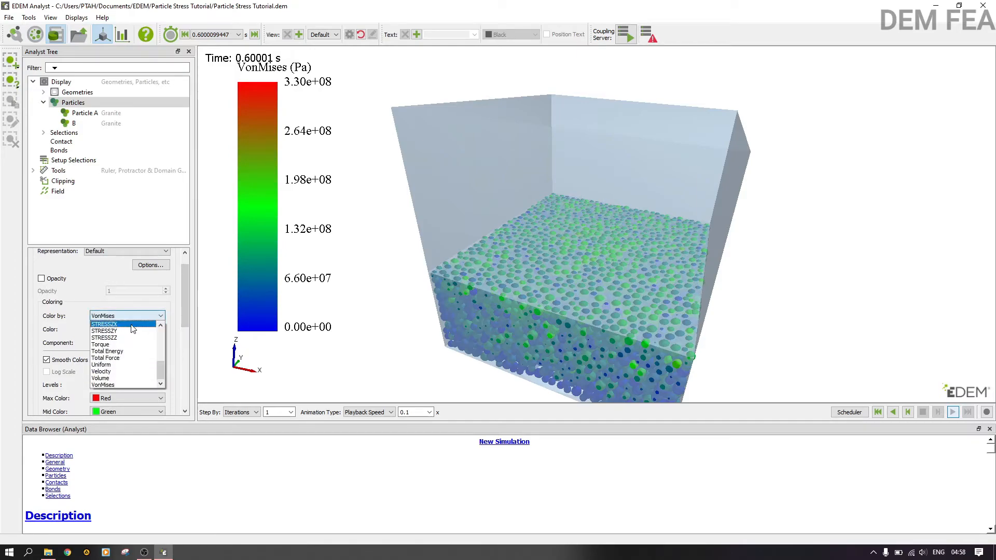
{"action": "left_click", "coordinate": [133, 365]}
{"action": "left_click_drag", "start_coordinate": [181, 304], "coordinate": [157, 363]}
{"action": "left_click", "coordinate": [156, 338]}
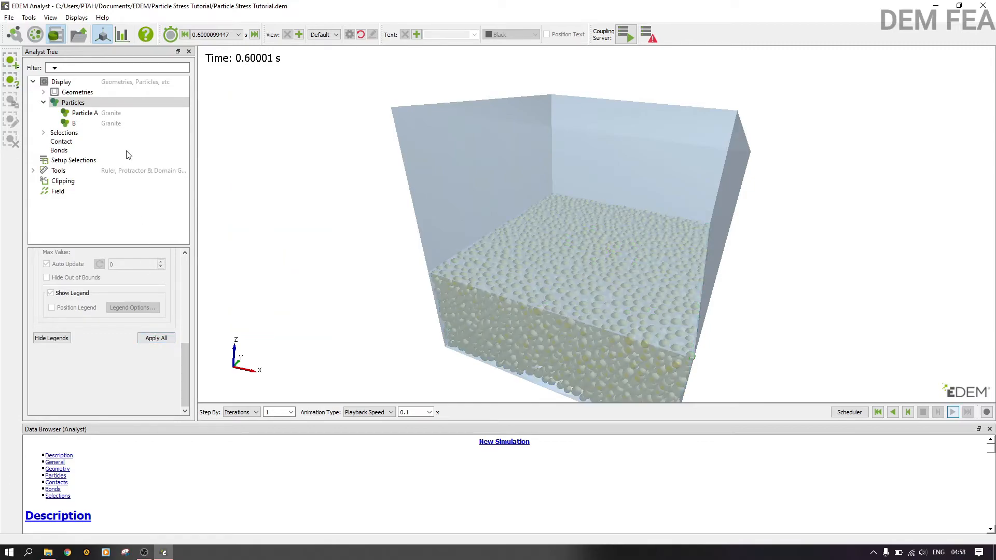
Color only Particle A by VonMises and inspect its stress distribution within the bed.
{"action": "left_click", "coordinate": [117, 113]}
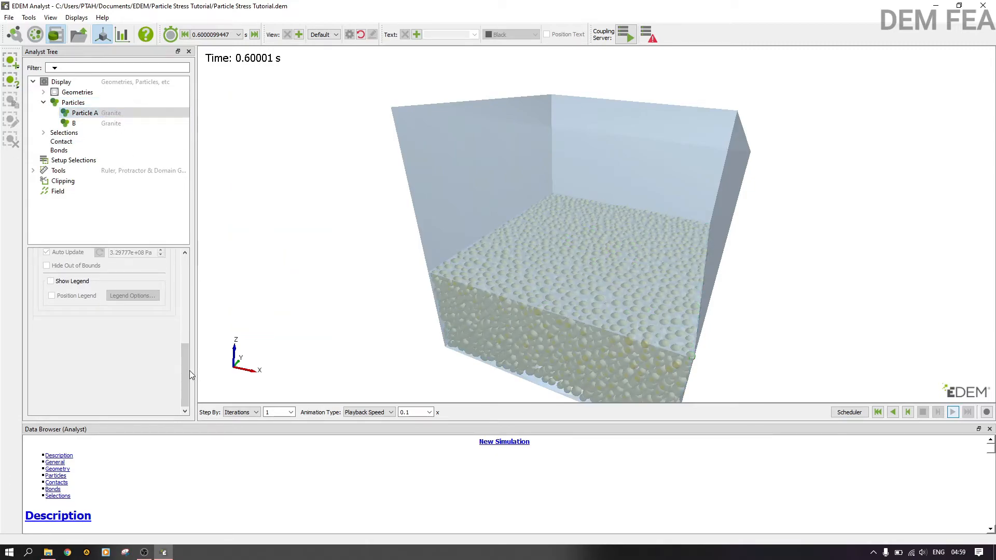
{"action": "left_click_drag", "start_coordinate": [182, 364], "coordinate": [196, 266]}
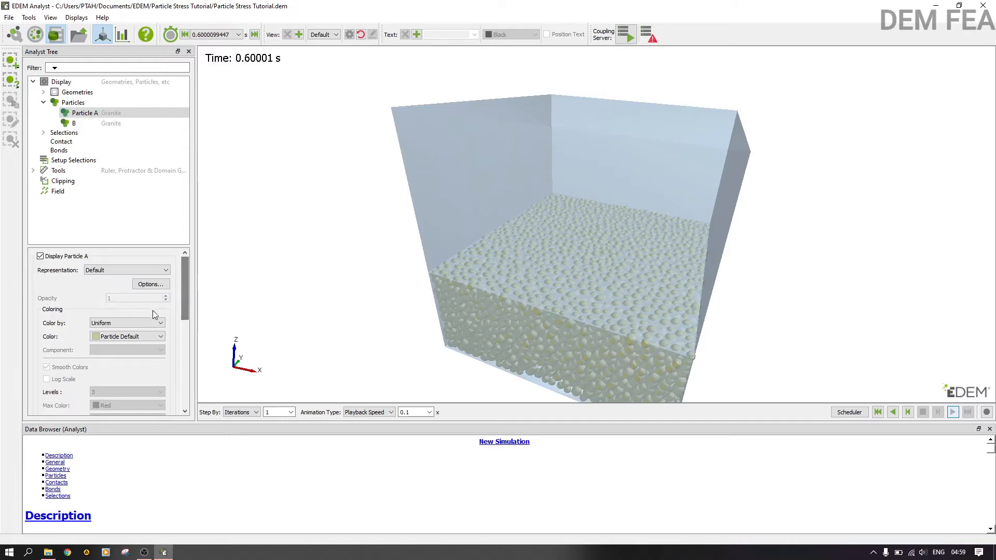
{"action": "left_click", "coordinate": [126, 322]}
{"action": "scroll", "coordinate": [116, 390], "scroll_direction": "down", "scroll_amount": 1}
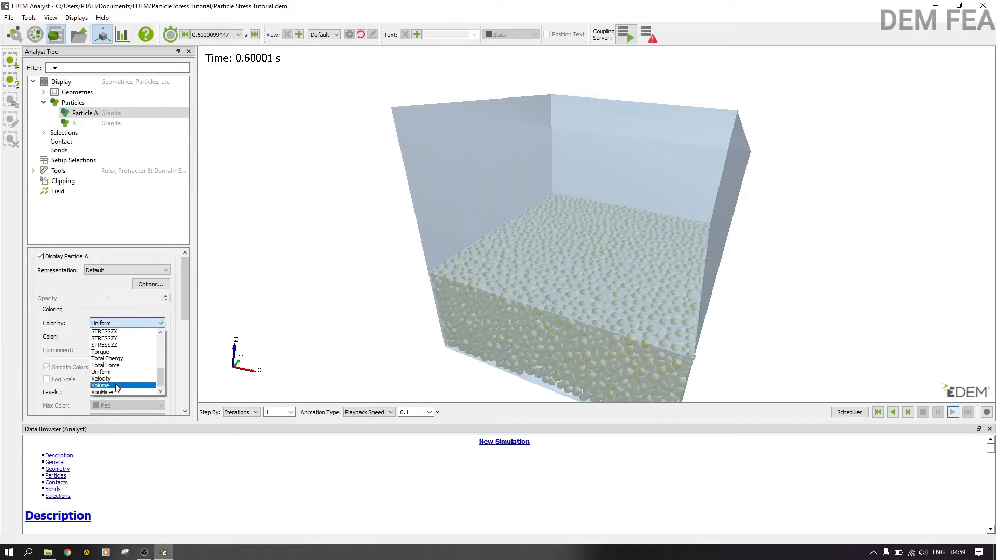
{"action": "left_click", "coordinate": [111, 390]}
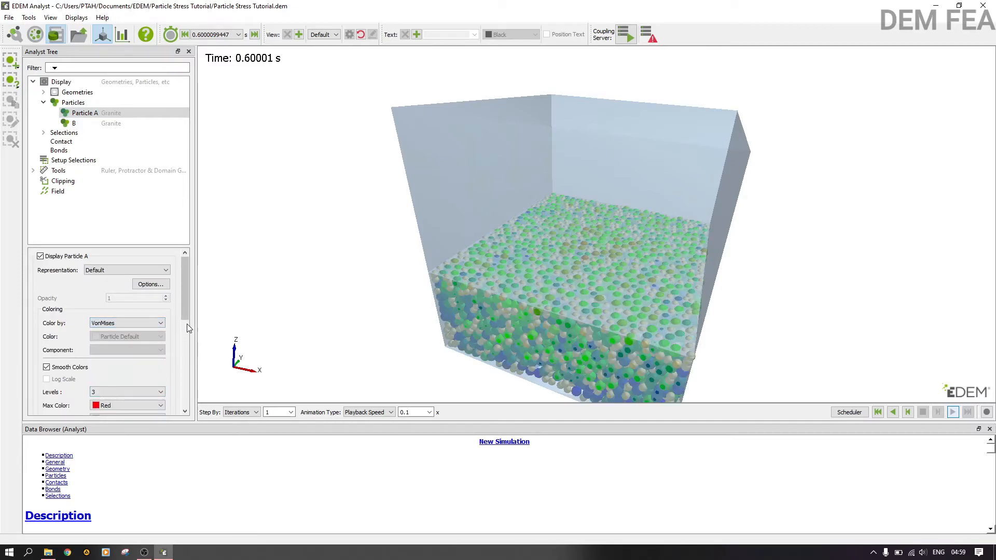
{"action": "left_click_drag", "start_coordinate": [571, 316], "coordinate": [602, 283]}
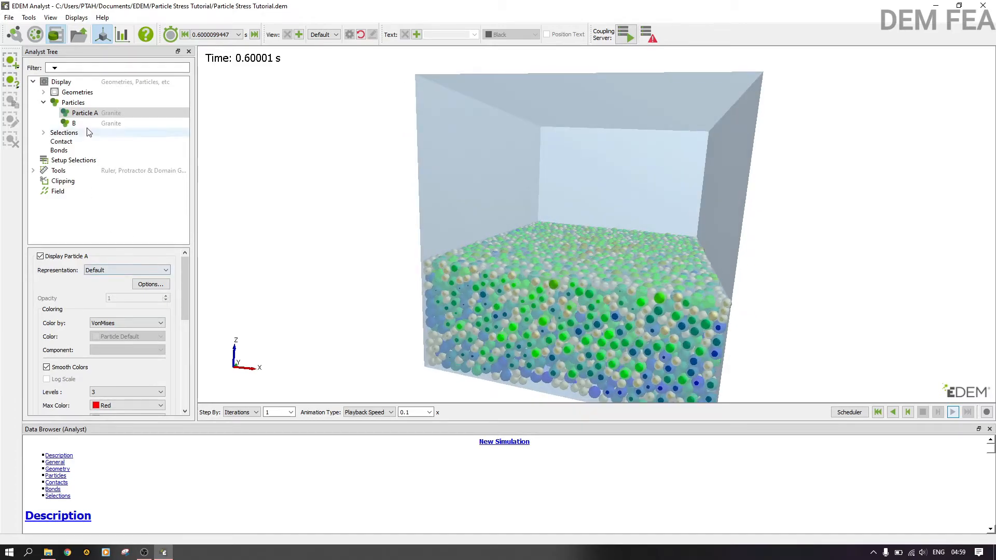
Set the coloring of Particle A back to Uniform.
{"action": "left_click", "coordinate": [142, 322]}
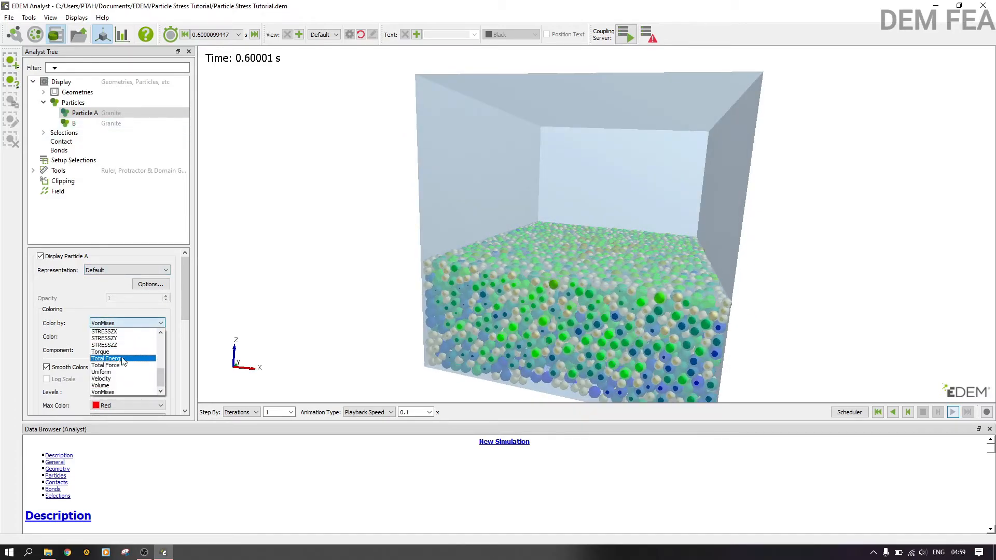
{"action": "left_click", "coordinate": [126, 372]}
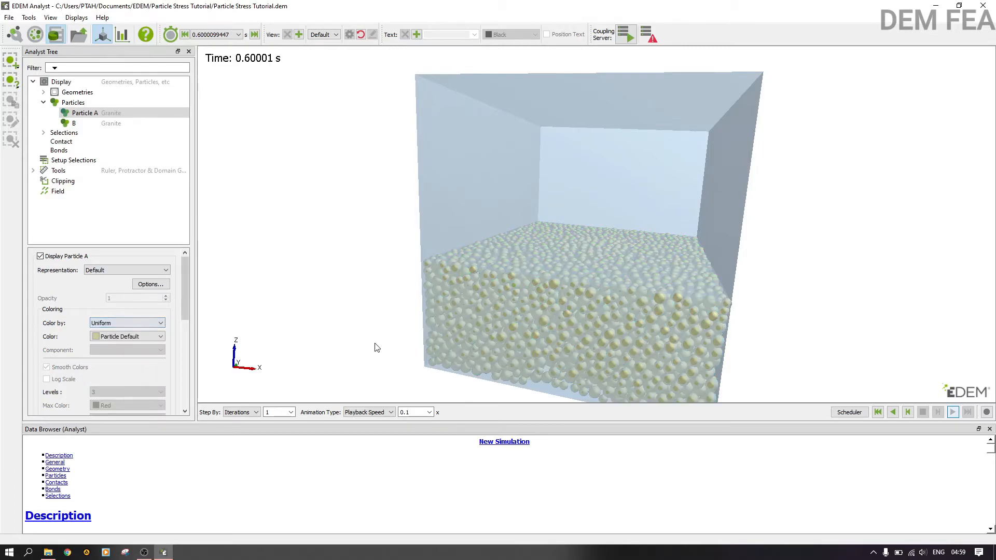
Color only particle B by VonMises to inspect its stress distribution in the bed, and restore its coloring to Uniform.
{"action": "left_click", "coordinate": [95, 126]}
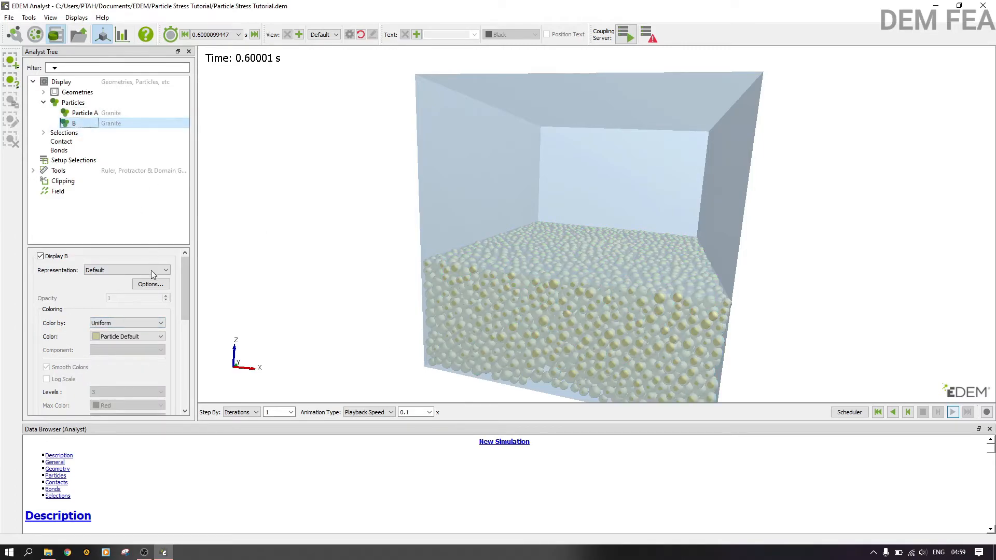
{"action": "left_click", "coordinate": [130, 323]}
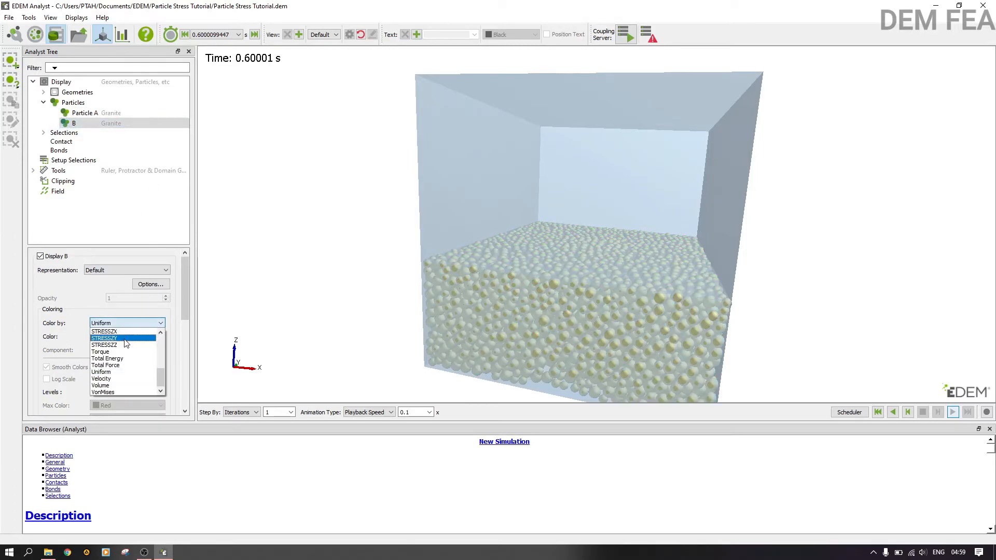
{"action": "left_click", "coordinate": [123, 392]}
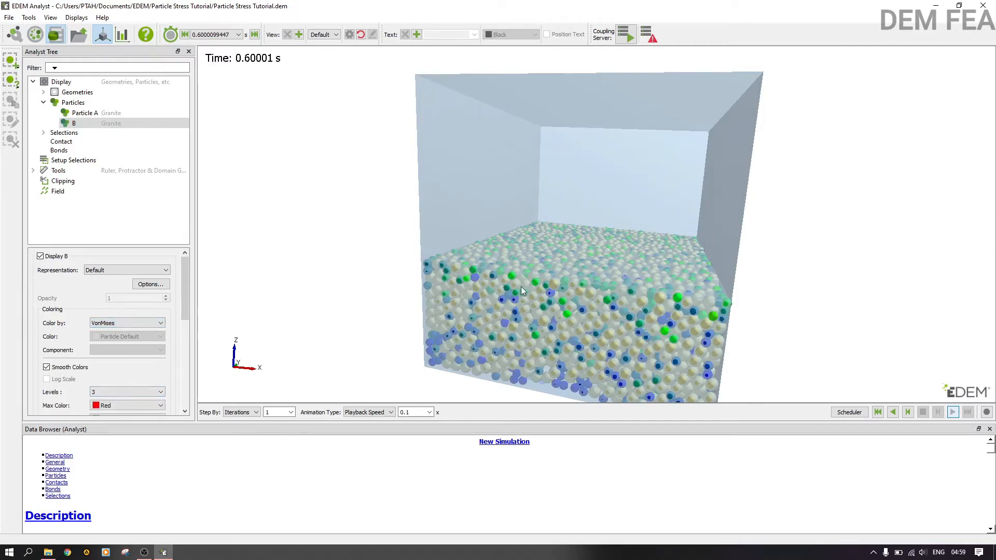
{"action": "left_click_drag", "start_coordinate": [622, 305], "coordinate": [701, 375]}
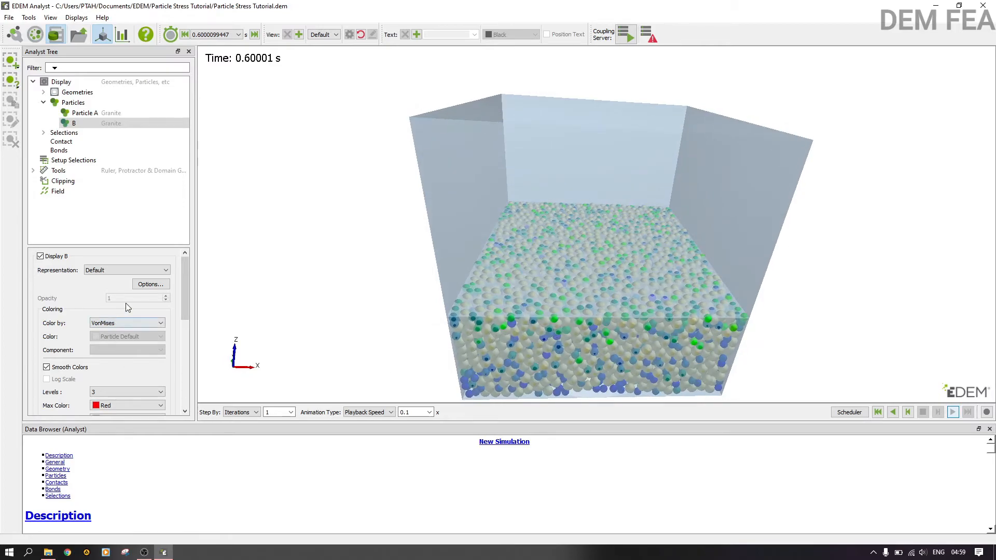
{"action": "left_click", "coordinate": [121, 323]}
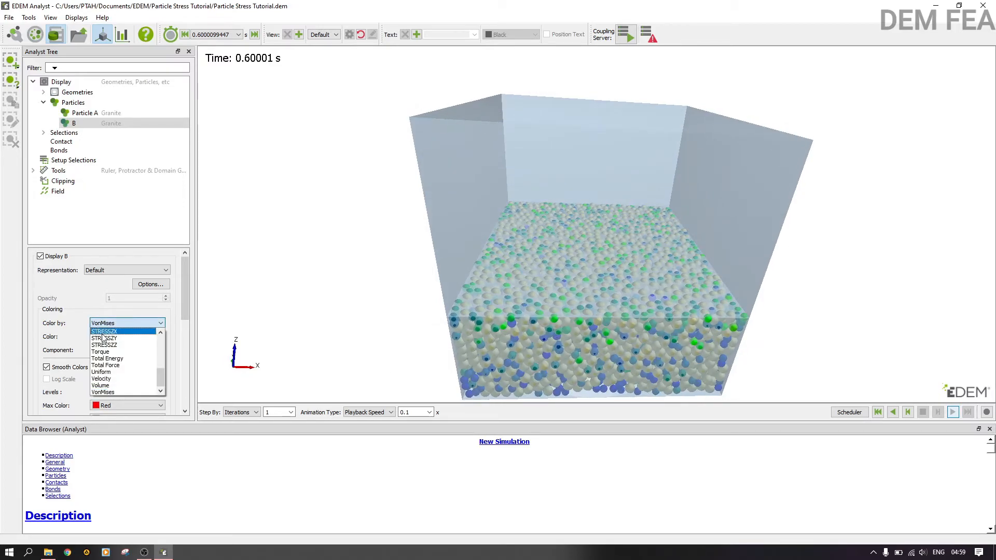
{"action": "left_click", "coordinate": [106, 372]}
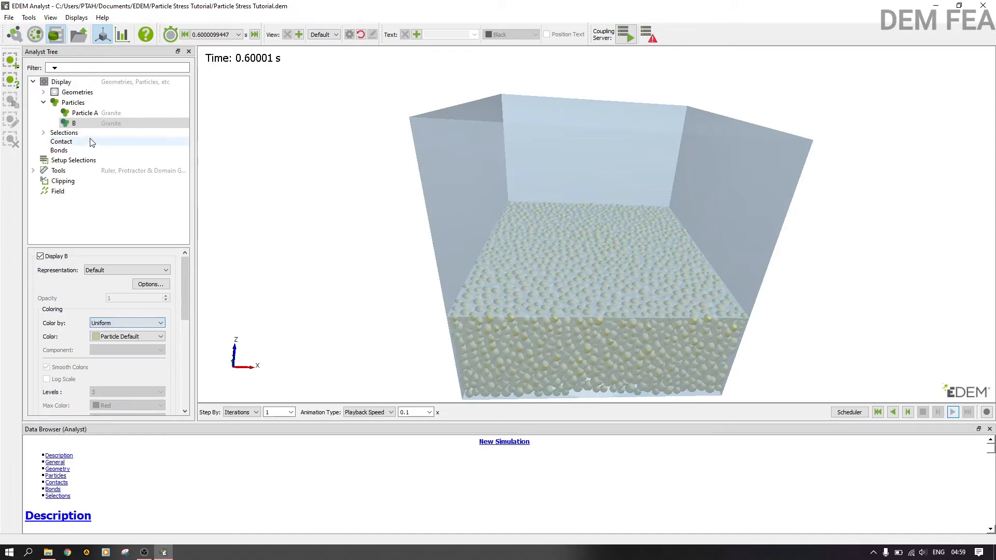
Color all particles by VonMises with the legend shown and apply it to every particle type.
{"action": "left_click", "coordinate": [88, 103]}
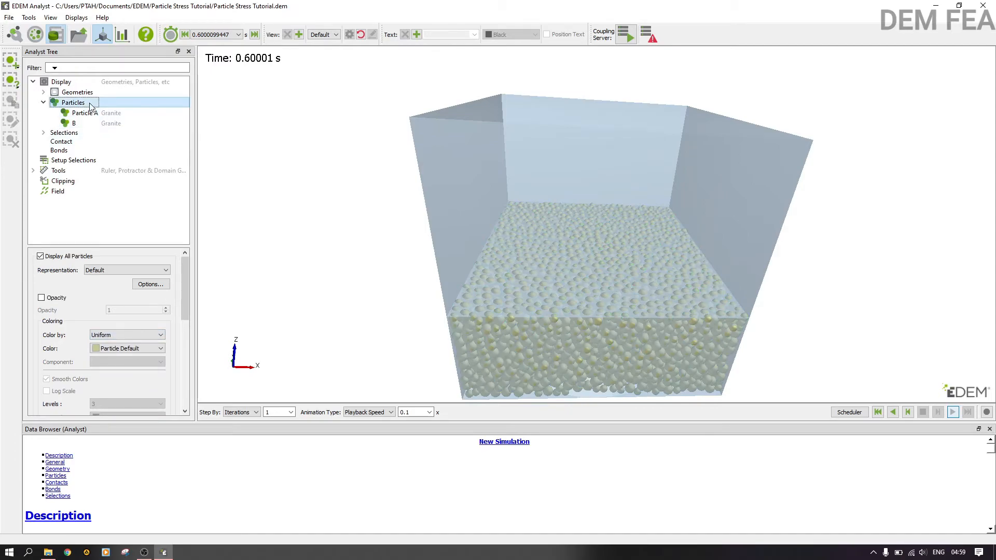
{"action": "left_click", "coordinate": [122, 336]}
{"action": "left_click", "coordinate": [120, 403]}
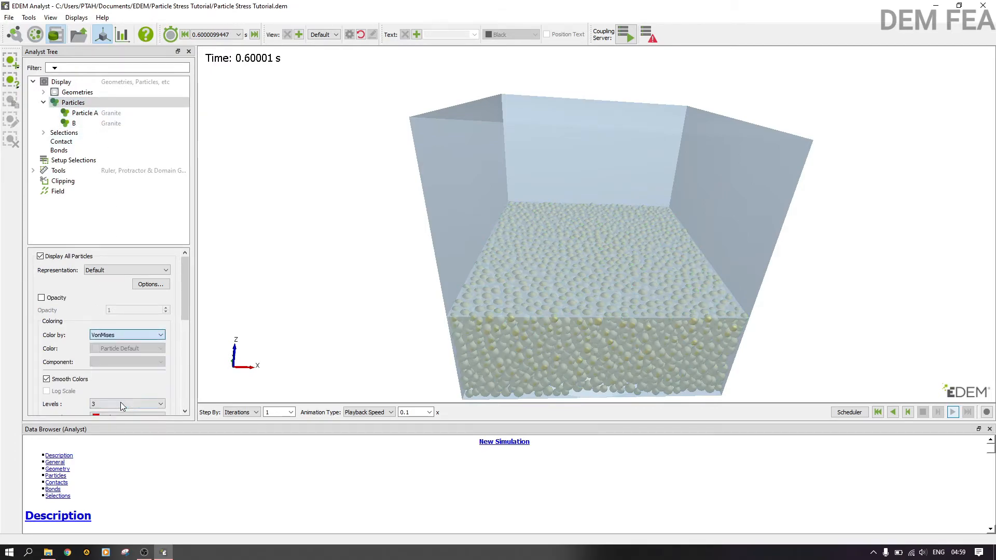
{"action": "scroll", "coordinate": [176, 327], "scroll_direction": "down", "scroll_amount": 4}
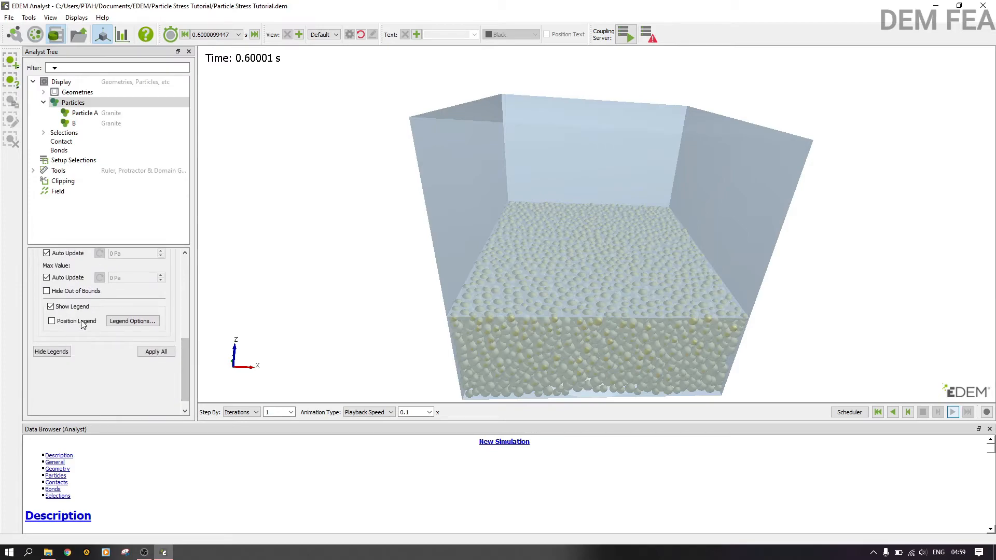
{"action": "left_click", "coordinate": [155, 352]}
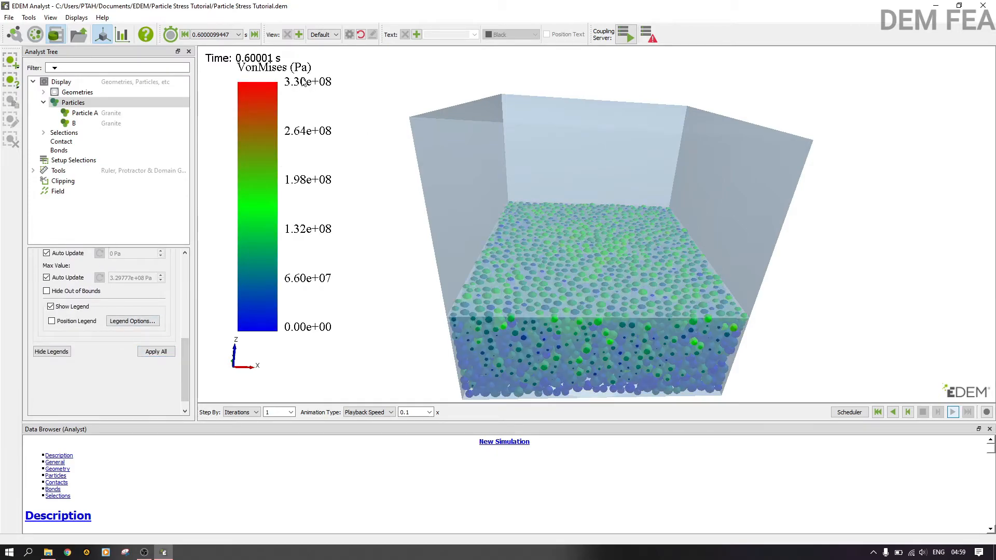
Review the VonMises legend options and confirm them with Scientific Notation as the number format.
{"action": "left_click", "coordinate": [146, 321]}
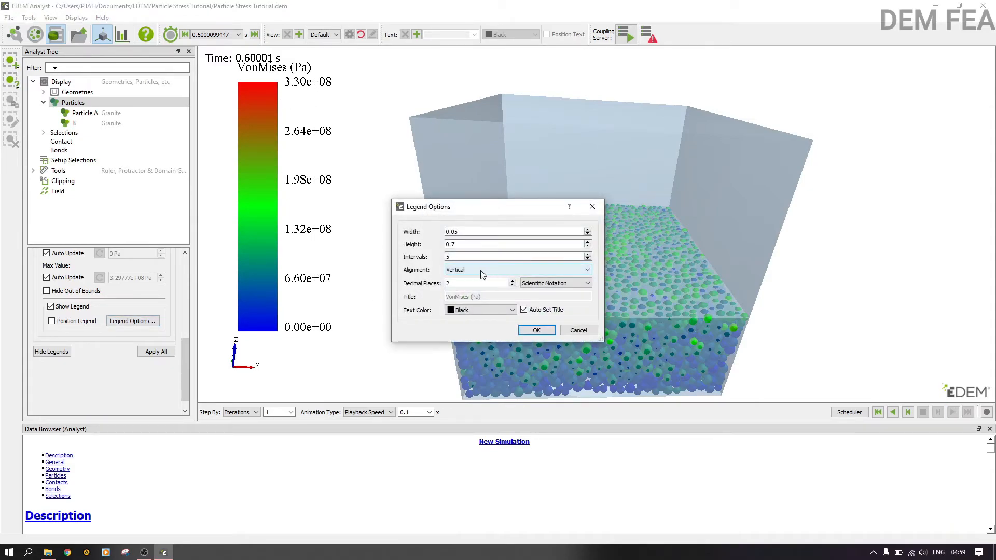
{"action": "left_click", "coordinate": [551, 285]}
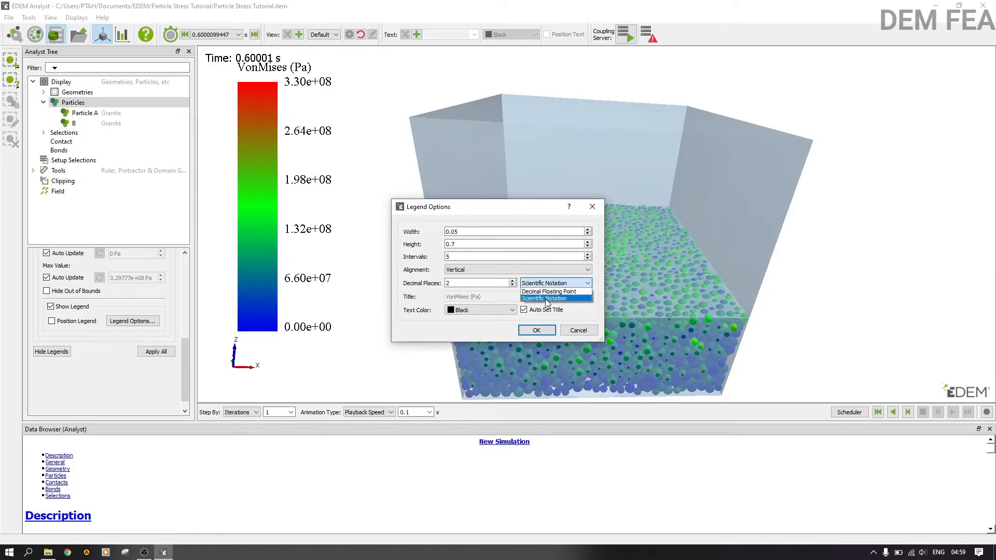
{"action": "left_click", "coordinate": [542, 300]}
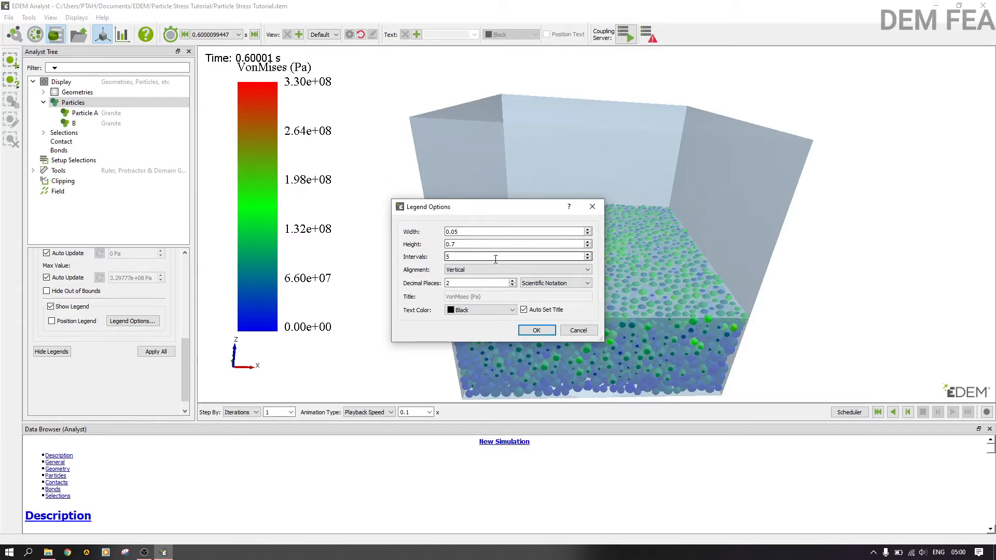
{"action": "left_click", "coordinate": [536, 332]}
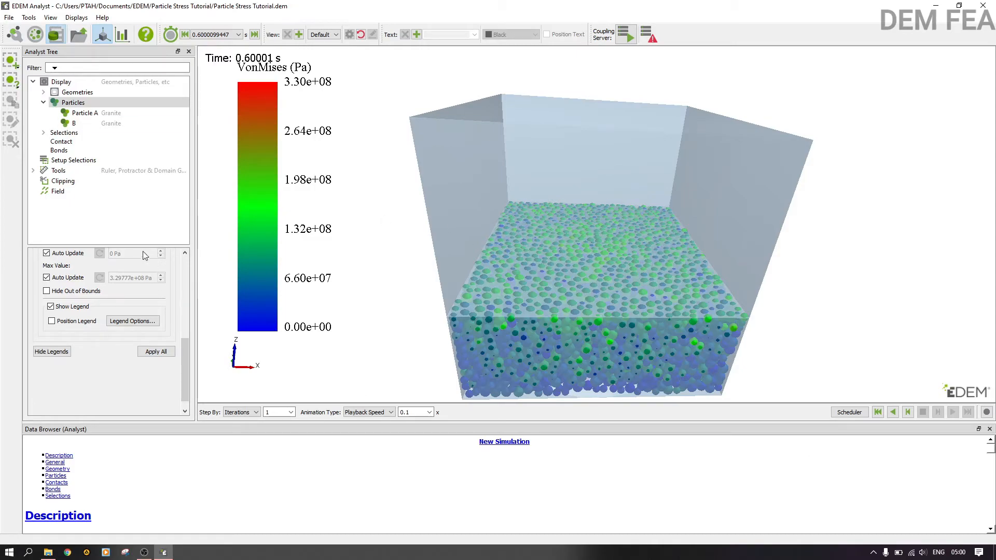
Add a clipping planes group that cuts through the container and particle bed.
{"action": "left_click", "coordinate": [33, 170]}
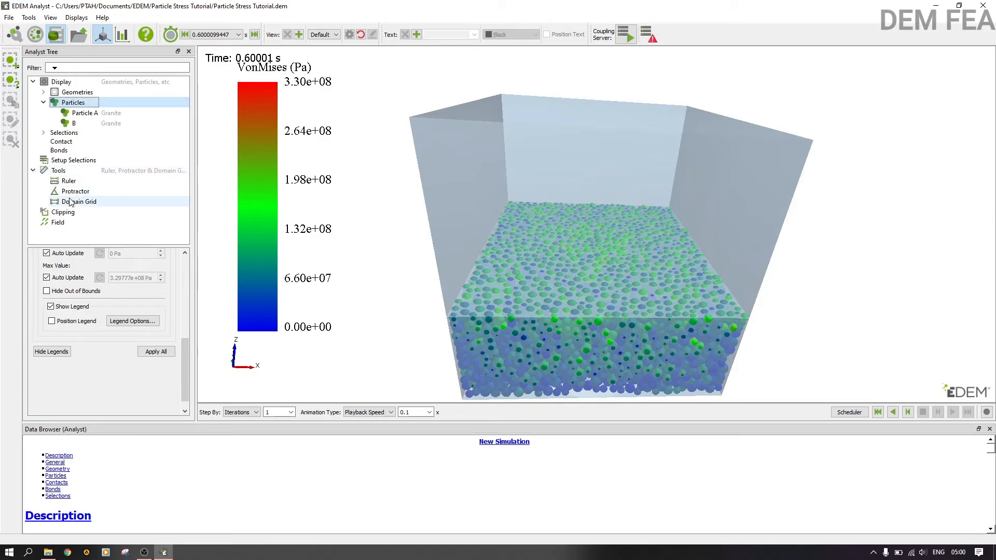
{"action": "left_click", "coordinate": [33, 170]}
{"action": "left_click", "coordinate": [63, 180]}
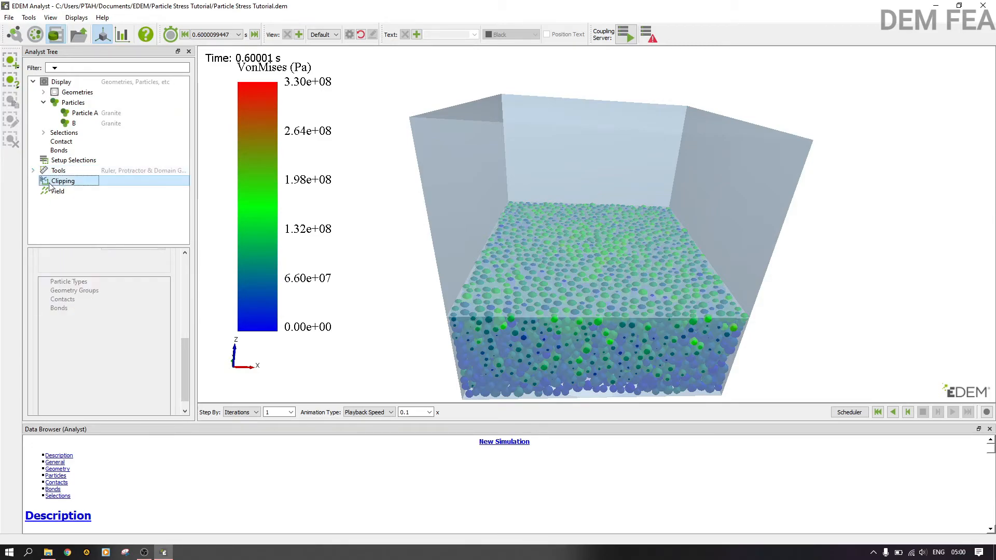
{"action": "left_click_drag", "start_coordinate": [185, 362], "coordinate": [189, 292]}
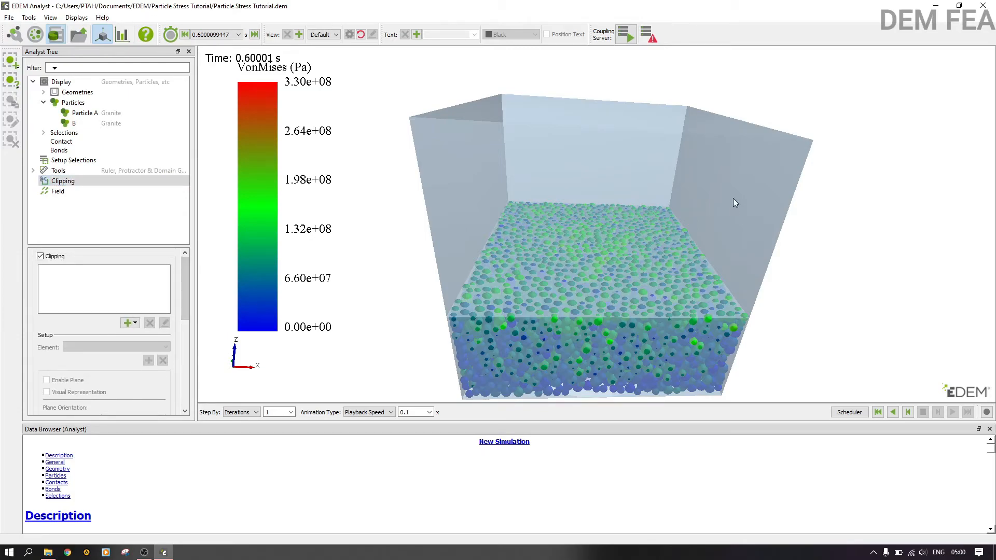
{"action": "left_click", "coordinate": [132, 323]}
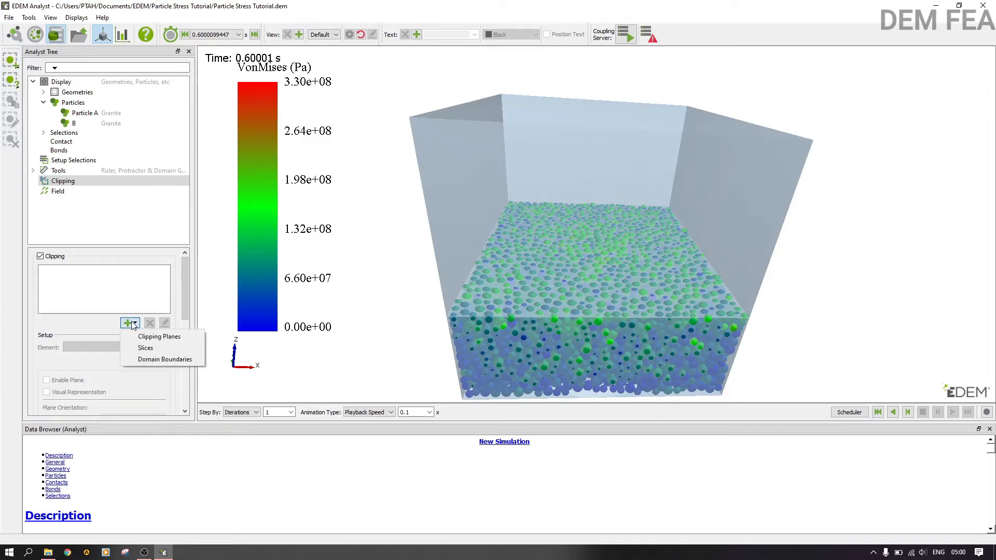
{"action": "left_click", "coordinate": [151, 337]}
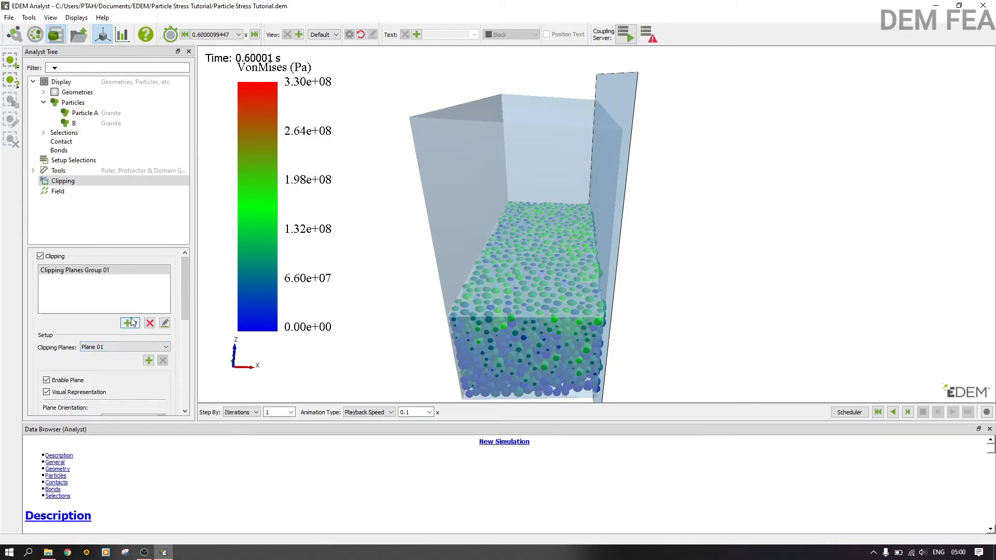
Examine the clipping plane settings and the von Mises stress on the cut face of the particle bed.
{"action": "left_click_drag", "start_coordinate": [185, 305], "coordinate": [178, 343]}
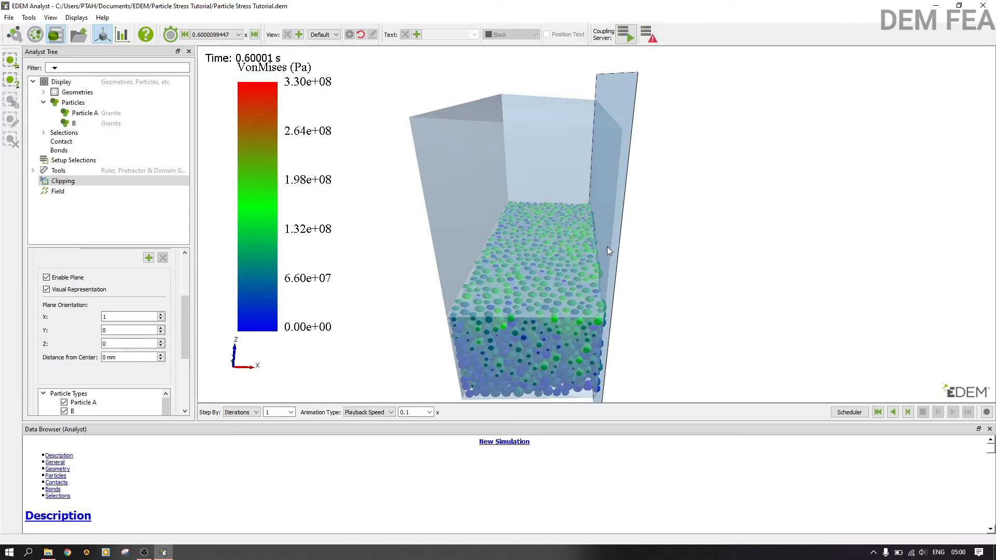
{"action": "left_click", "coordinate": [325, 34]}
{"action": "left_click", "coordinate": [326, 36]}
{"action": "left_click_drag", "start_coordinate": [494, 144], "coordinate": [687, 310]}
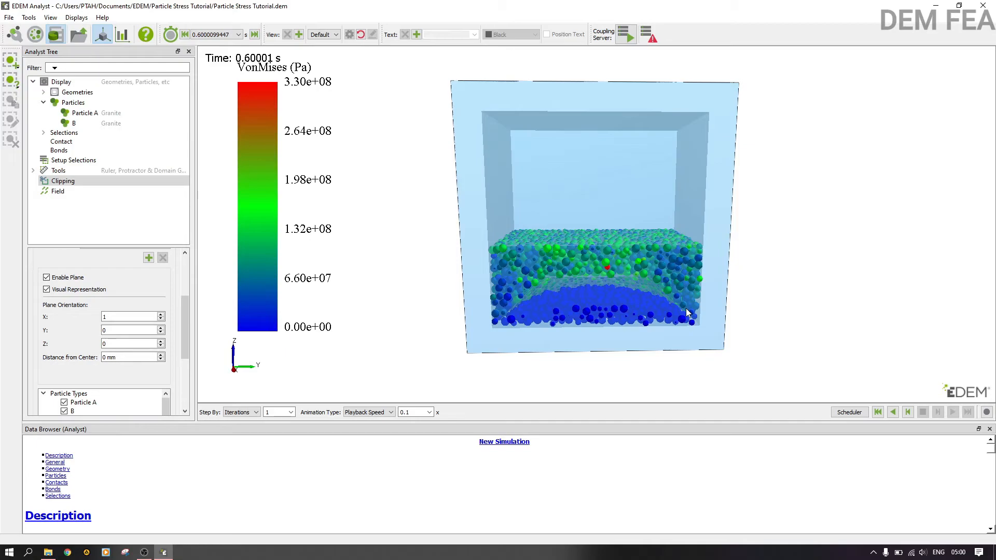
Try the clipping plane at 10 mm from the center, comparing the section, and return the distance to 0 mm.
{"action": "left_click", "coordinate": [105, 357]}
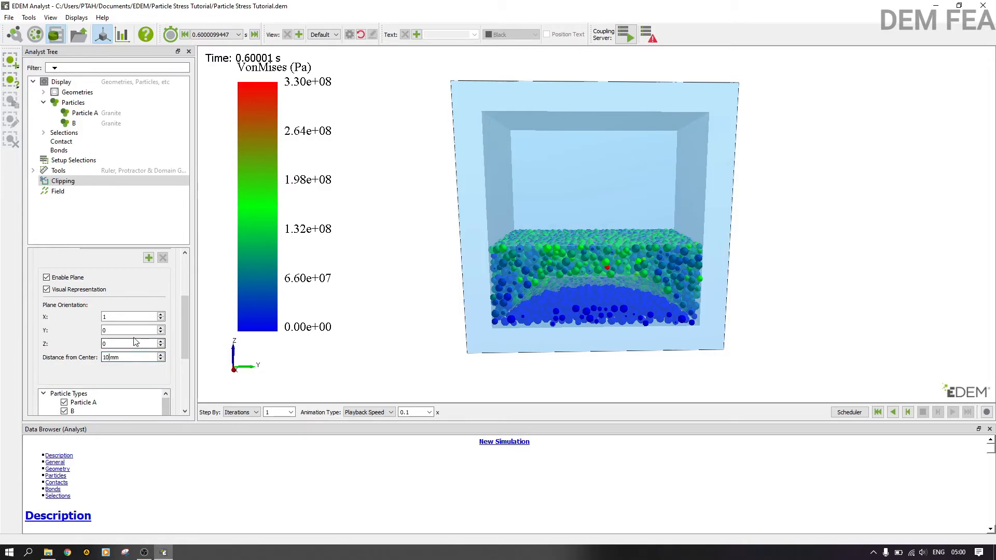
{"action": "key", "text": "Return"}
{"action": "left_click_drag", "start_coordinate": [574, 282], "coordinate": [684, 260]}
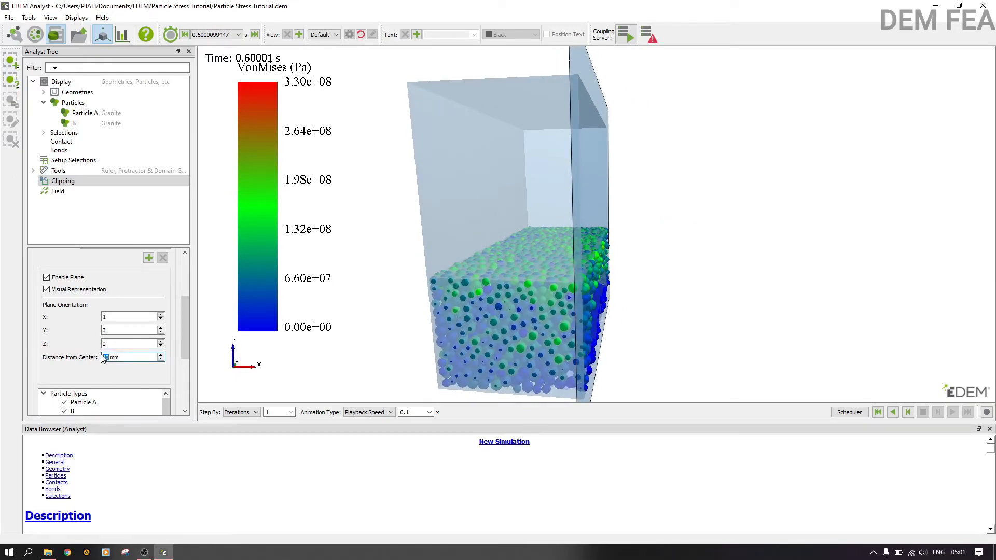
{"action": "key", "text": "BackSpace"}
{"action": "left_click", "coordinate": [114, 345]}
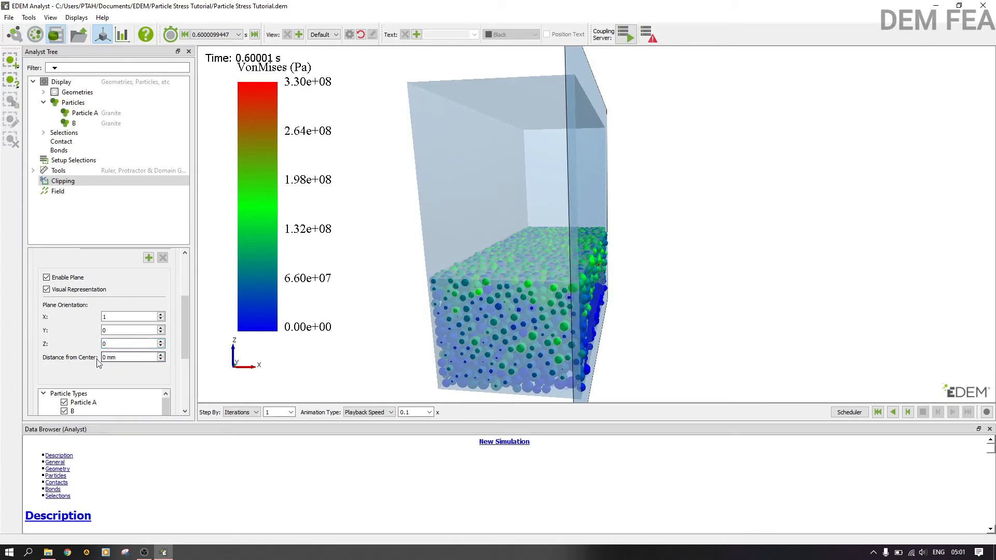
{"action": "left_click", "coordinate": [104, 357]}
{"action": "left_click", "coordinate": [119, 344]}
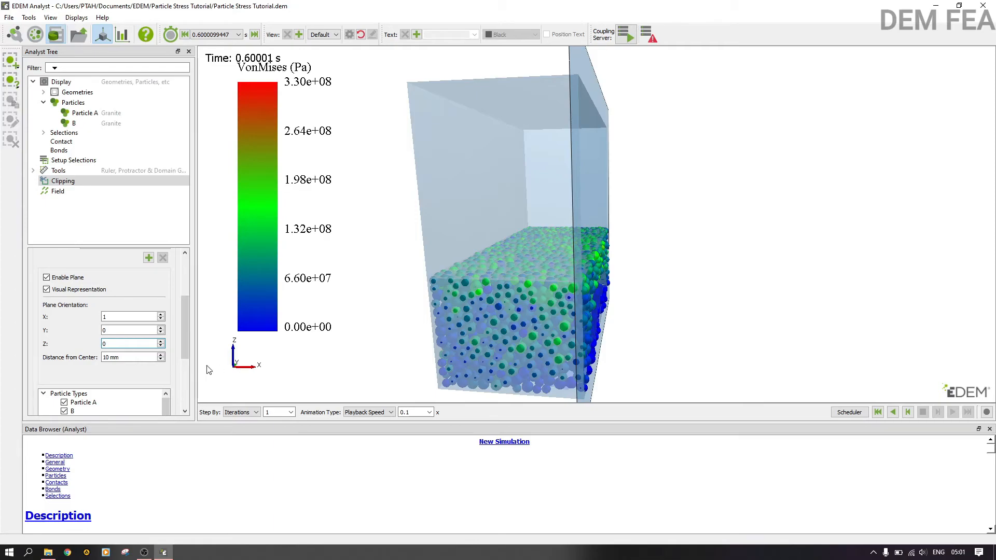
{"action": "key", "text": "Tab"}
{"action": "type", "text": "0"}
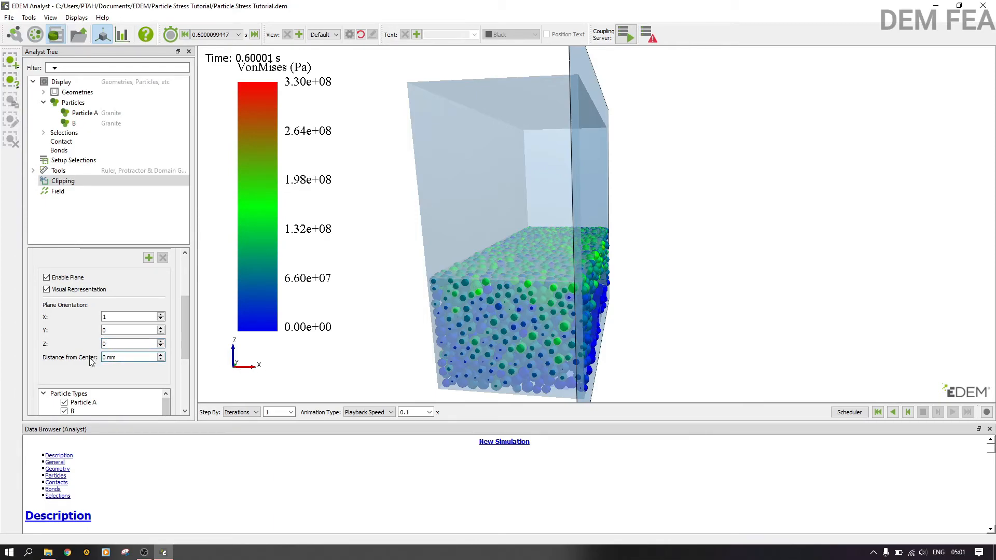
Set the clipping plane orientation to X 0, Y 1, Z 0 and inspect the stress on the new section.
{"action": "key", "text": "shift+Tab"}
{"action": "key", "text": "shift+Tab"}
{"action": "key", "text": "shift+Tab"}
{"action": "type", "text": "0"}
{"action": "left_click", "coordinate": [118, 331]}
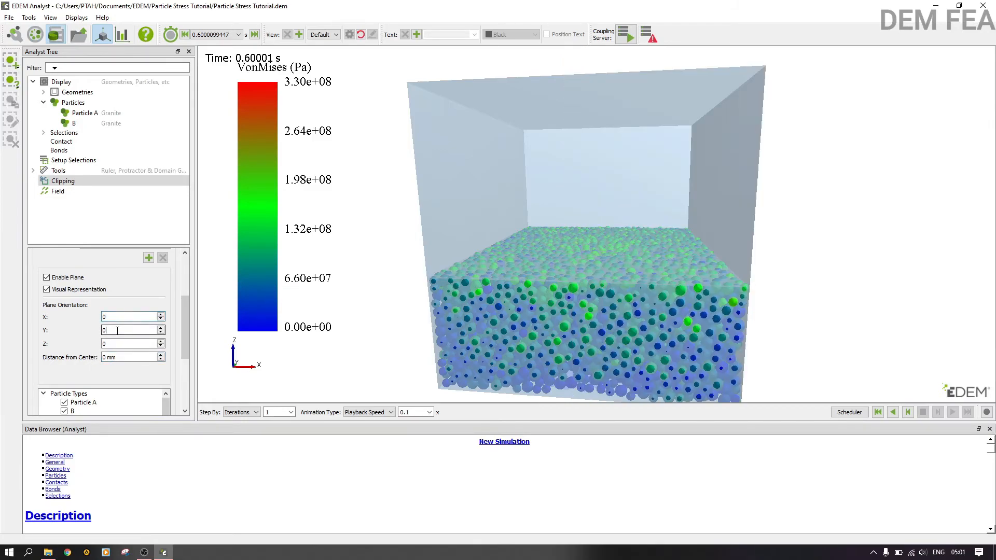
{"action": "type", "text": "1"}
{"action": "left_click", "coordinate": [107, 343]}
{"action": "left_click_drag", "start_coordinate": [742, 276], "coordinate": [337, 264]}
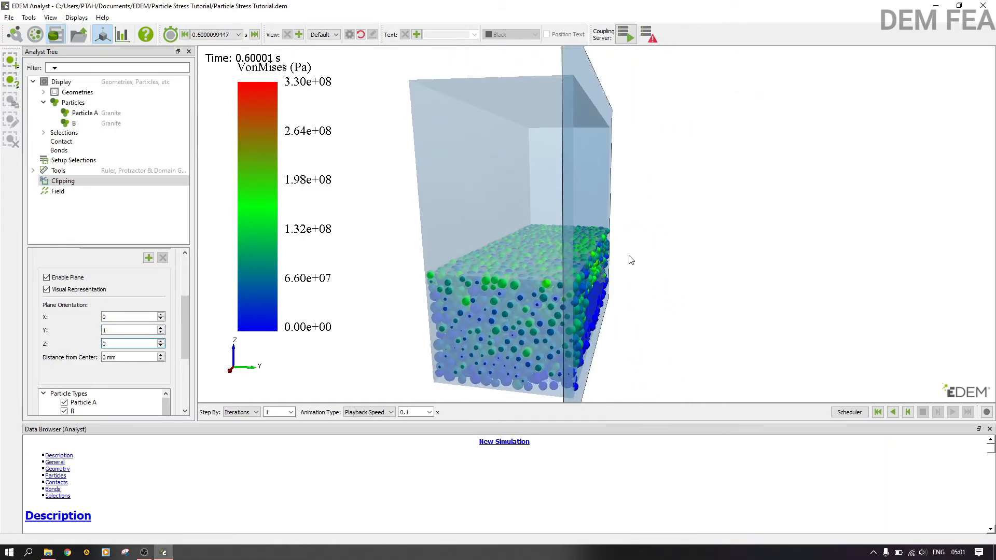
{"action": "left_click_drag", "start_coordinate": [630, 261], "coordinate": [530, 260]}
Orient the clipping plane horizontally with X 0, Y 0, Z 1 and inspect the clipped bed.
{"action": "left_click_drag", "start_coordinate": [116, 329], "coordinate": [99, 344]}
{"action": "type", "text": "0"}
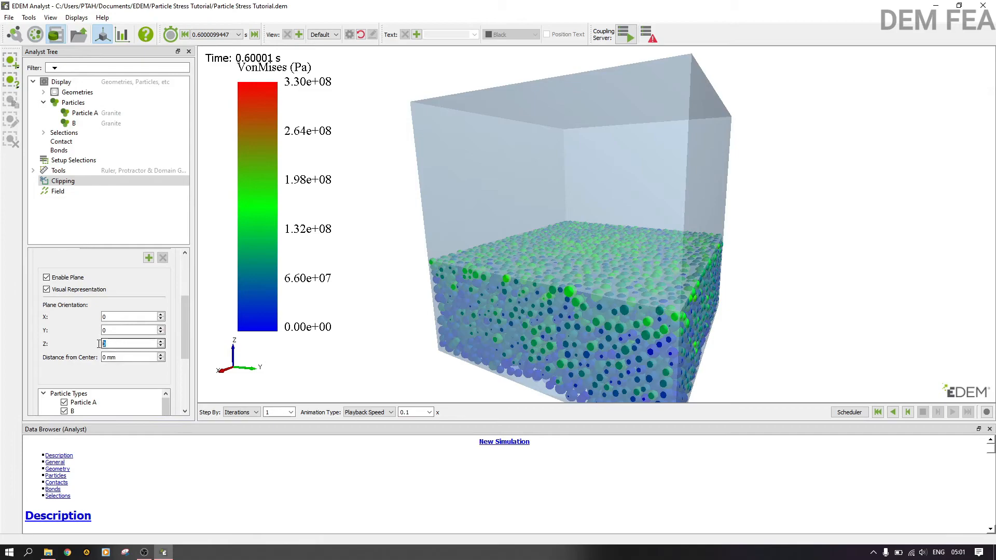
{"action": "left_click", "coordinate": [124, 329]}
{"action": "left_click_drag", "start_coordinate": [606, 238], "coordinate": [709, 247]}
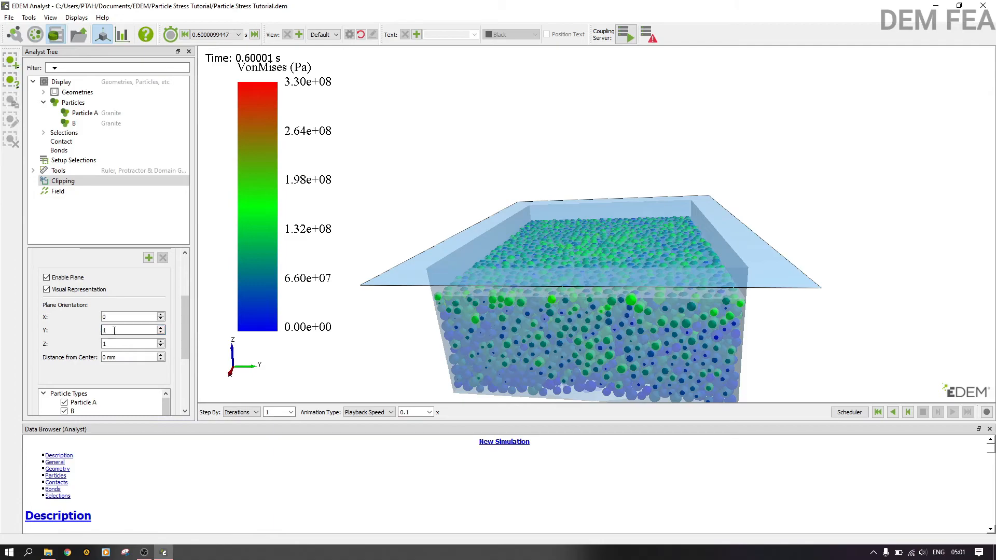
Try diagonal clipping plane orientations of X 0, Y 1, Z 1 and X 1, Y 1, Z 0, inspecting the stress on each section.
{"action": "left_click", "coordinate": [117, 317]}
{"action": "left_click_drag", "start_coordinate": [598, 312], "coordinate": [291, 286]}
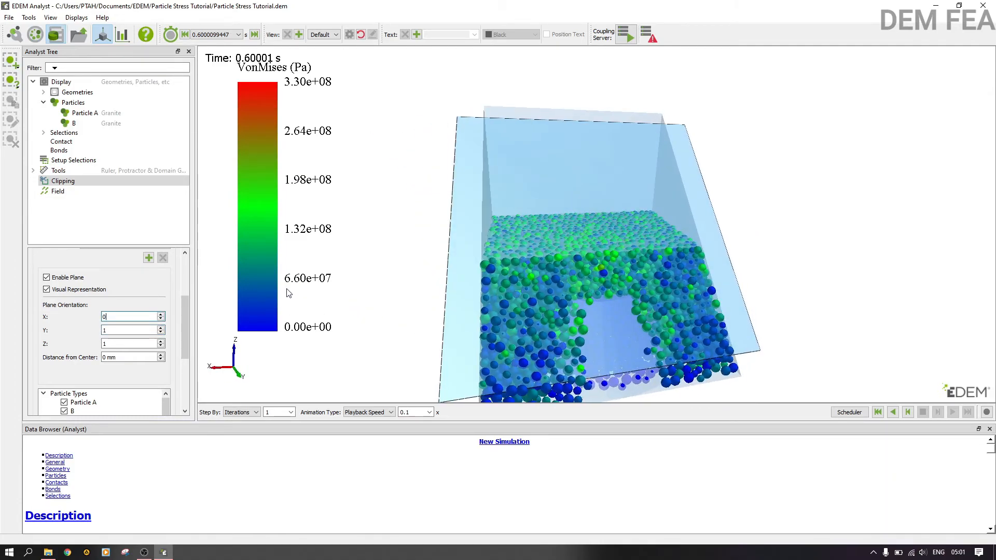
{"action": "left_click", "coordinate": [116, 344]}
{"action": "left_click_drag", "start_coordinate": [116, 344], "coordinate": [102, 345]}
{"action": "left_click", "coordinate": [110, 317]}
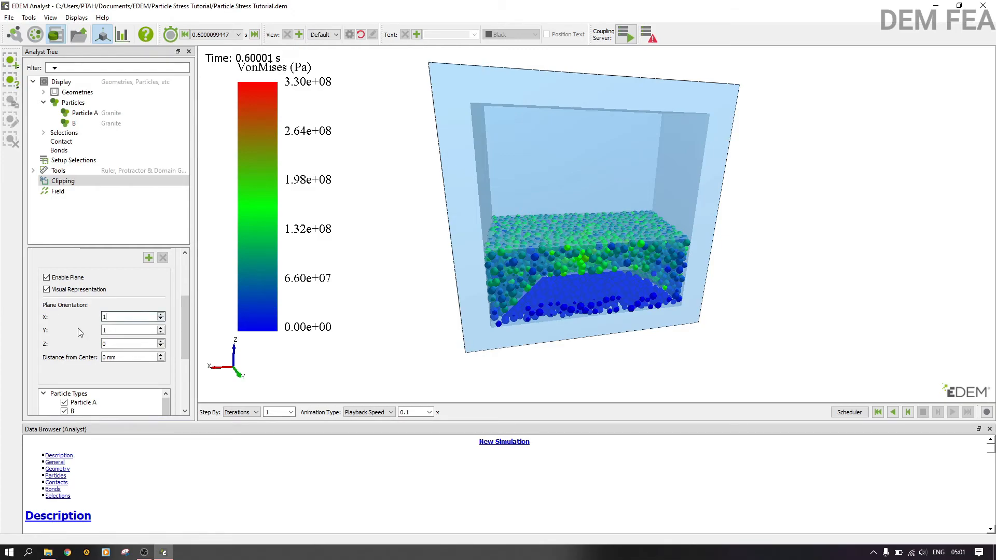
{"action": "key", "text": "Tab"}
{"action": "left_click_drag", "start_coordinate": [734, 250], "coordinate": [704, 269]}
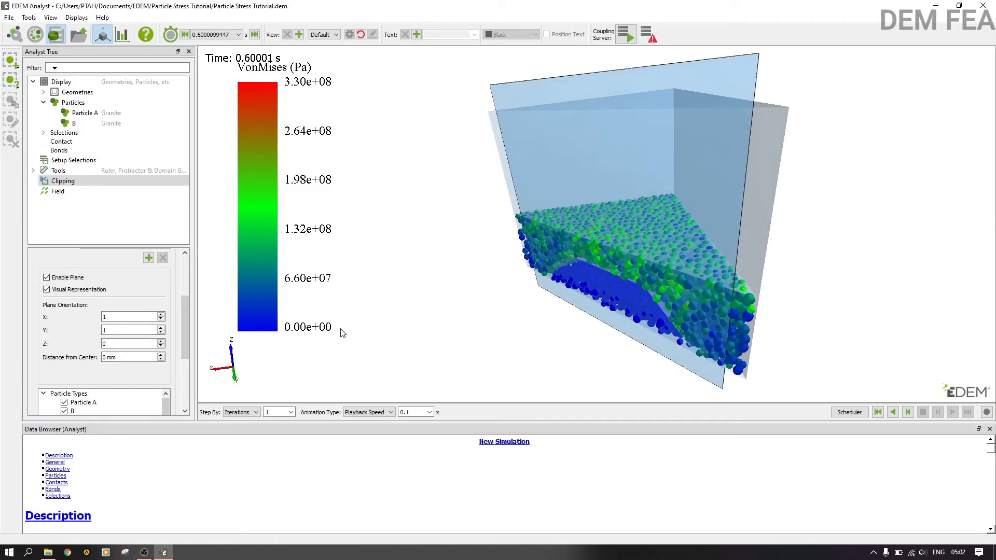
Set the clipping plane orientation back to X 1, Y 0, Z 0 and view the cut face.
{"action": "left_click_drag", "start_coordinate": [106, 331], "coordinate": [97, 335]}
{"action": "left_click", "coordinate": [106, 343]}
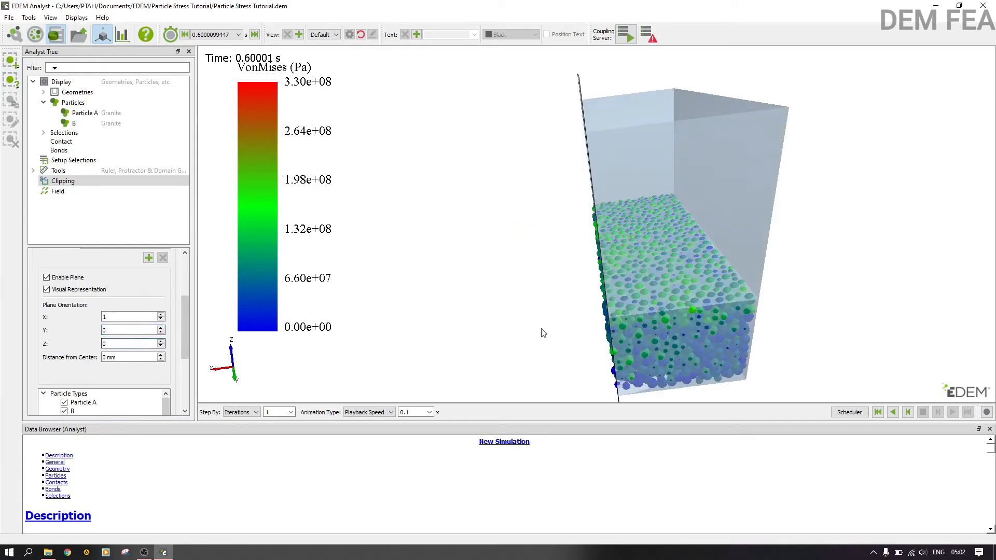
{"action": "left_click_drag", "start_coordinate": [525, 324], "coordinate": [862, 309]}
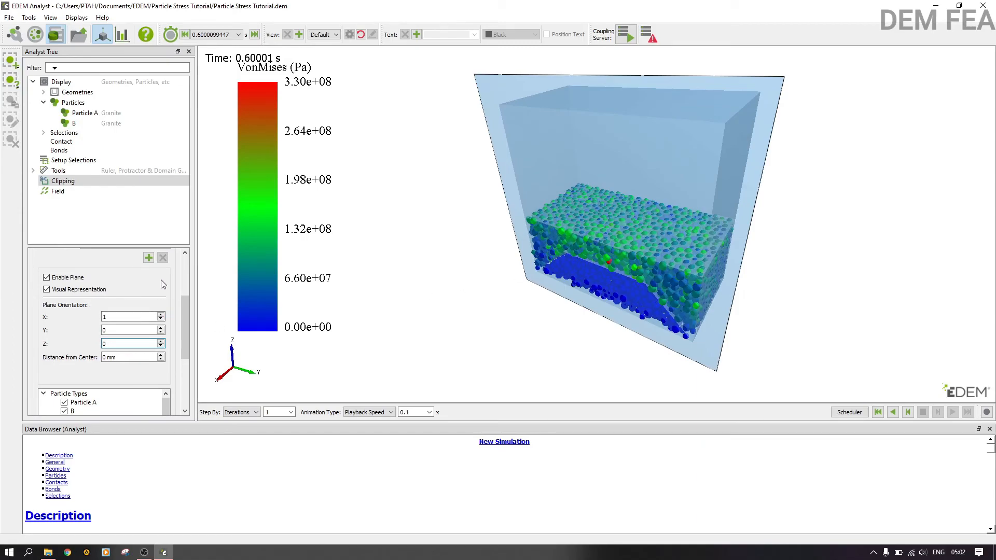
Add a second clipping planes group, set its plane orientation to X 0, Y 1, Z 0, and inspect the resulting section.
{"action": "left_click_drag", "start_coordinate": [186, 311], "coordinate": [186, 272]}
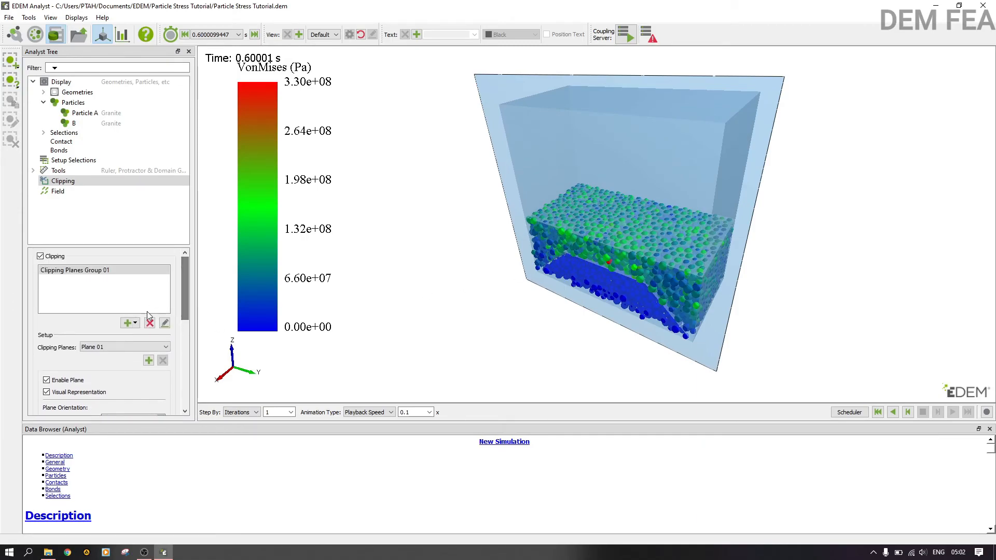
{"action": "left_click", "coordinate": [134, 326]}
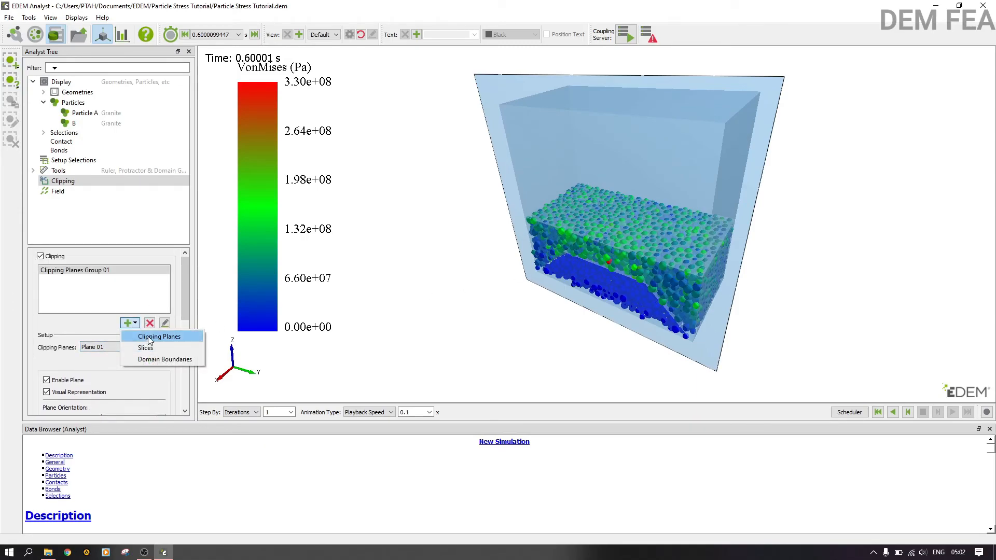
{"action": "left_click", "coordinate": [179, 332]}
{"action": "left_click_drag", "start_coordinate": [183, 291], "coordinate": [187, 332]}
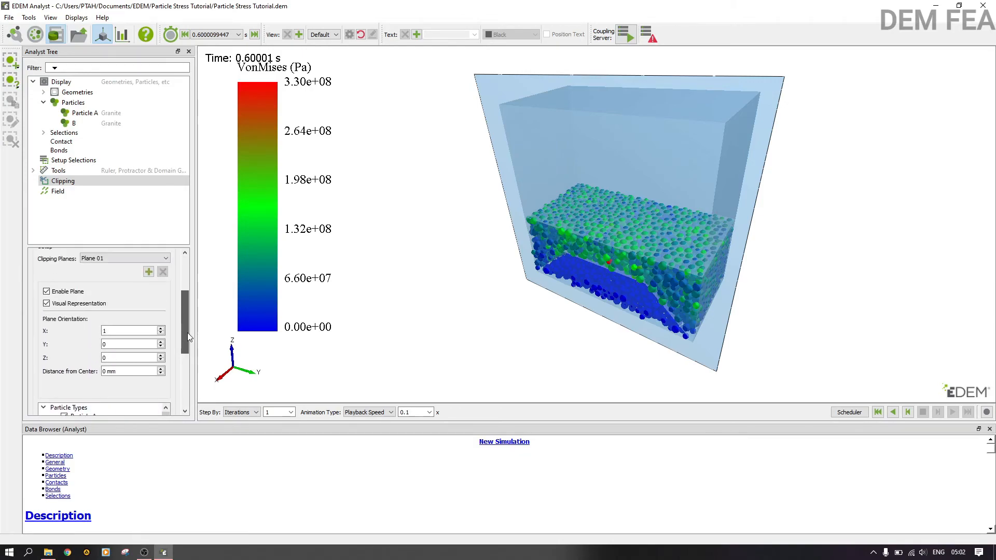
{"action": "left_click", "coordinate": [112, 332]}
{"action": "double_click", "coordinate": [106, 328]}
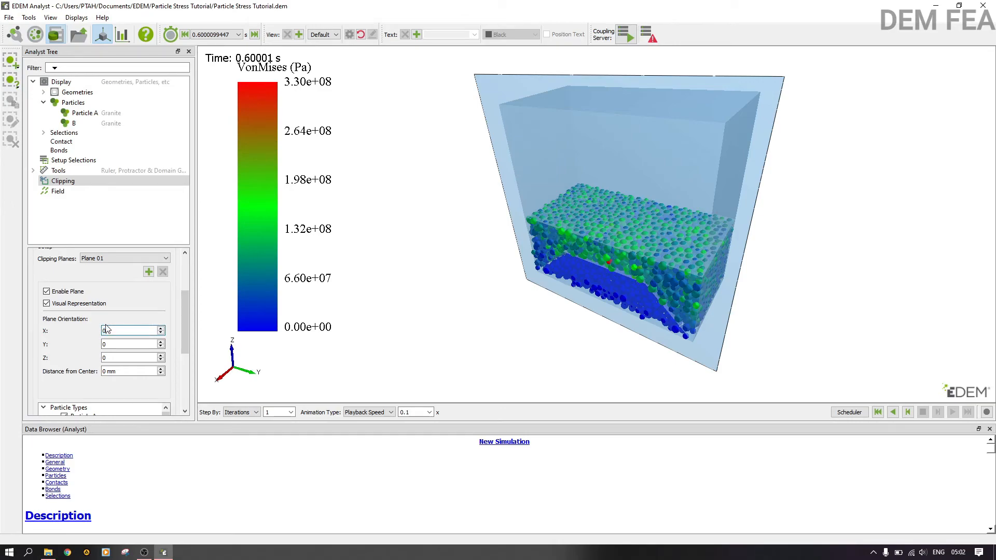
{"action": "left_click", "coordinate": [106, 345]}
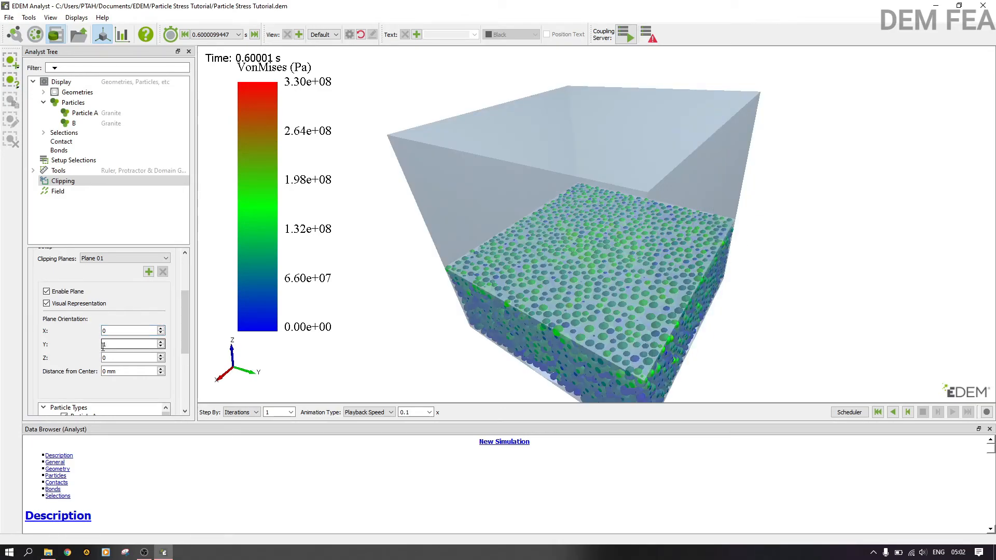
{"action": "left_click", "coordinate": [95, 347]}
{"action": "left_click_drag", "start_coordinate": [518, 249], "coordinate": [668, 247]}
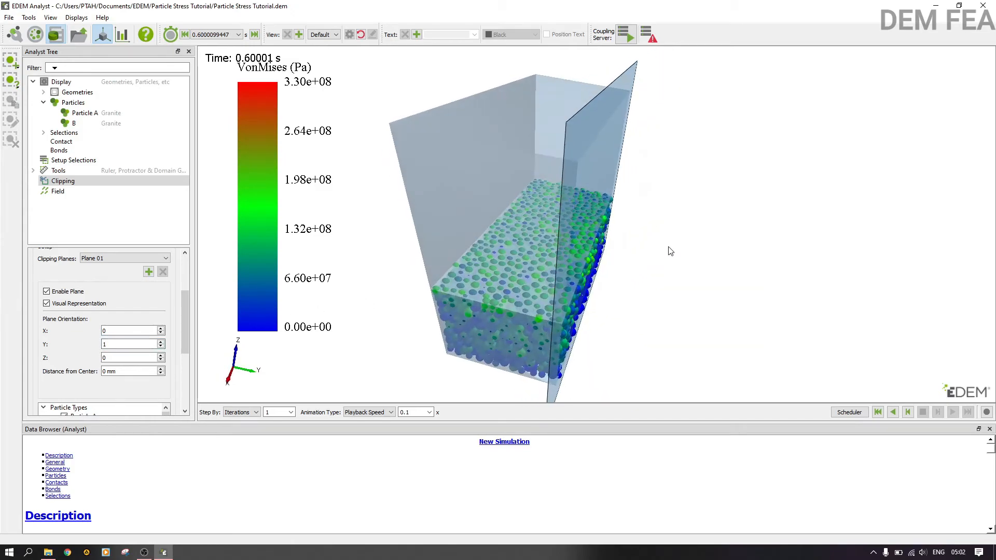
Delete Clipping Planes Group 02 and add a second plane to Clipping Planes Group 01 instead.
{"action": "left_click_drag", "start_coordinate": [187, 319], "coordinate": [192, 269]}
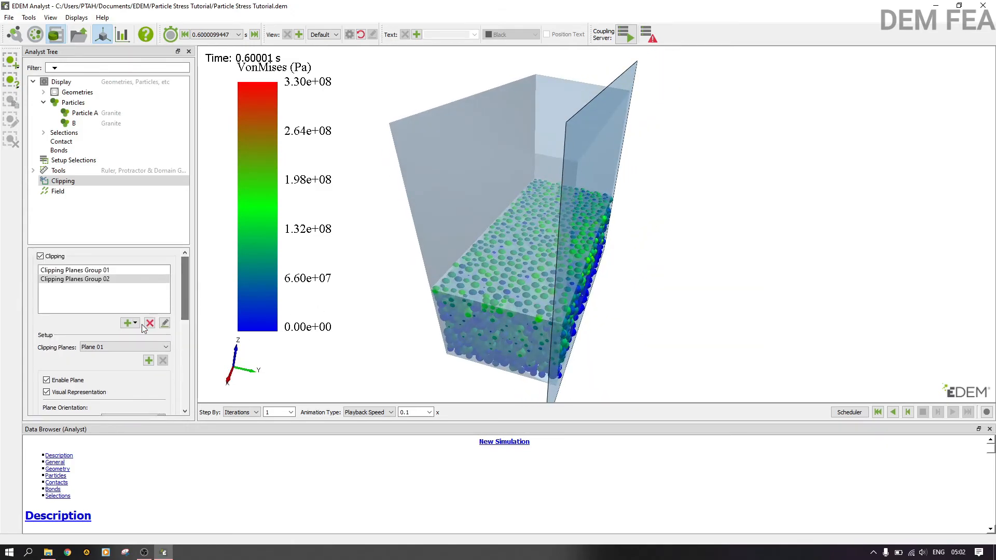
{"action": "left_click", "coordinate": [137, 347]}
{"action": "left_click", "coordinate": [137, 353]}
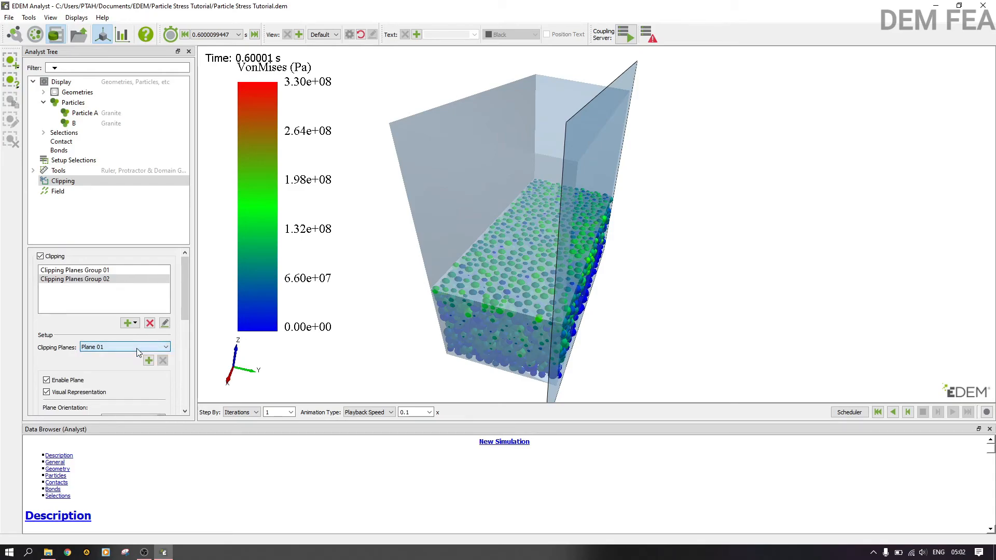
{"action": "left_click", "coordinate": [149, 322]}
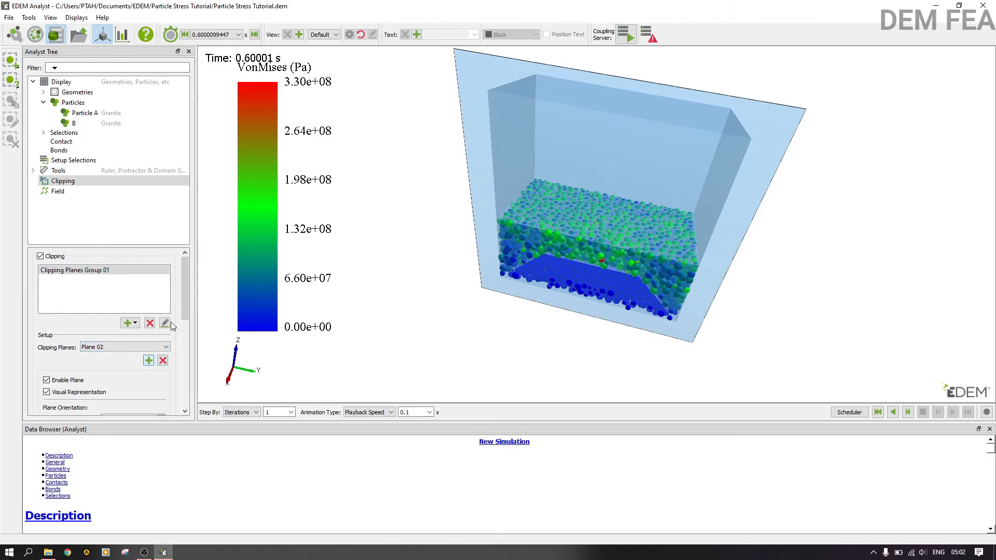
Set the orientation of Plane 02 to X 0, Y 1, Z 0 and inspect the bed cut by both planes.
{"action": "scroll", "coordinate": [188, 299], "scroll_direction": "down", "scroll_amount": 5}
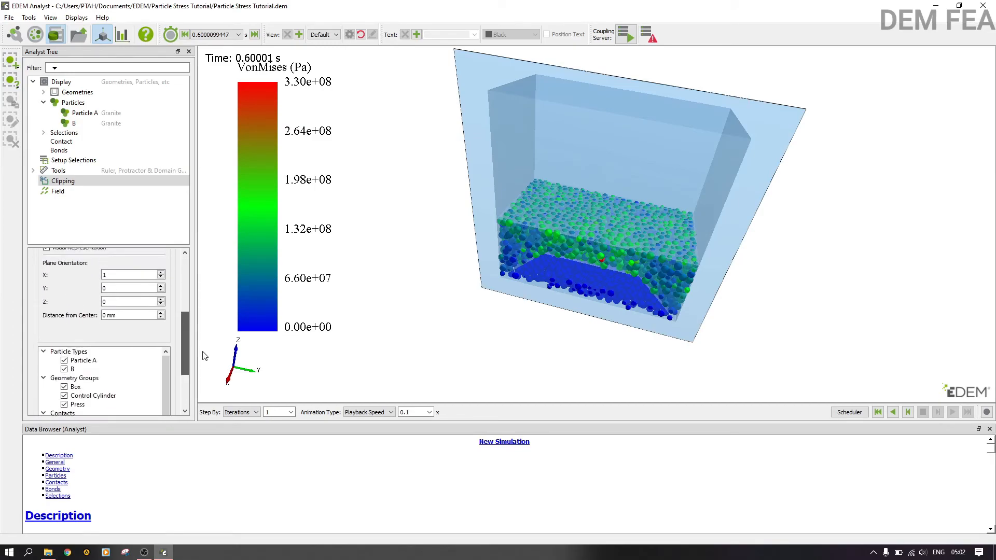
{"action": "left_click", "coordinate": [107, 287]}
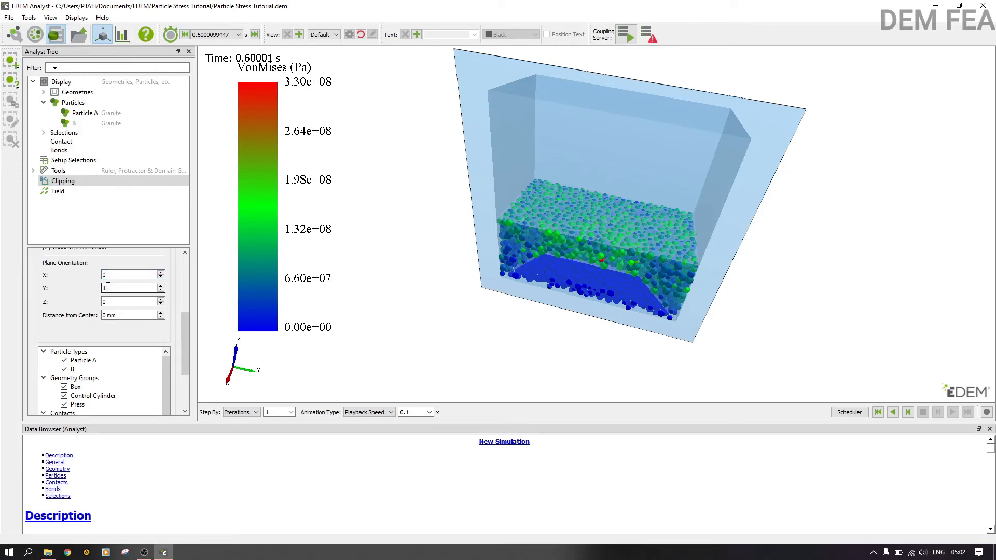
{"action": "left_click", "coordinate": [107, 300]}
{"action": "left_click_drag", "start_coordinate": [599, 293], "coordinate": [536, 151]}
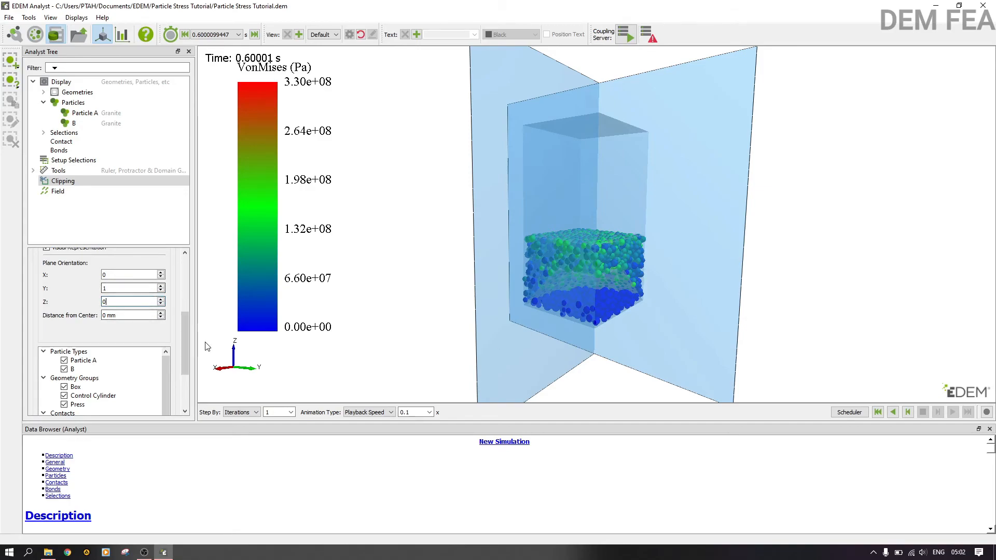
Remove Plane 02 from the clipping group and inspect the stress on the cut face of Plane 01.
{"action": "left_click_drag", "start_coordinate": [186, 350], "coordinate": [194, 304]}
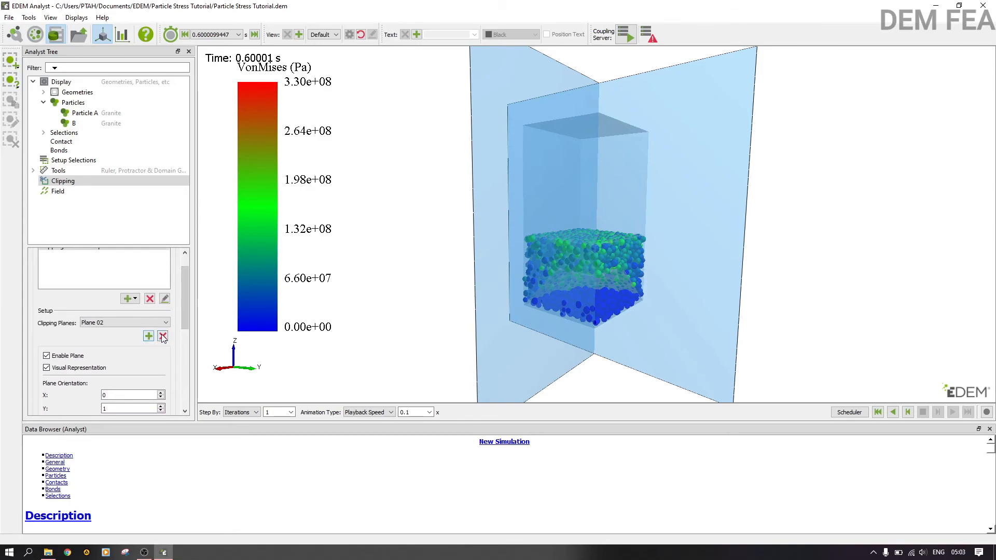
{"action": "left_click", "coordinate": [162, 336]}
{"action": "left_click_drag", "start_coordinate": [648, 288], "coordinate": [814, 260]}
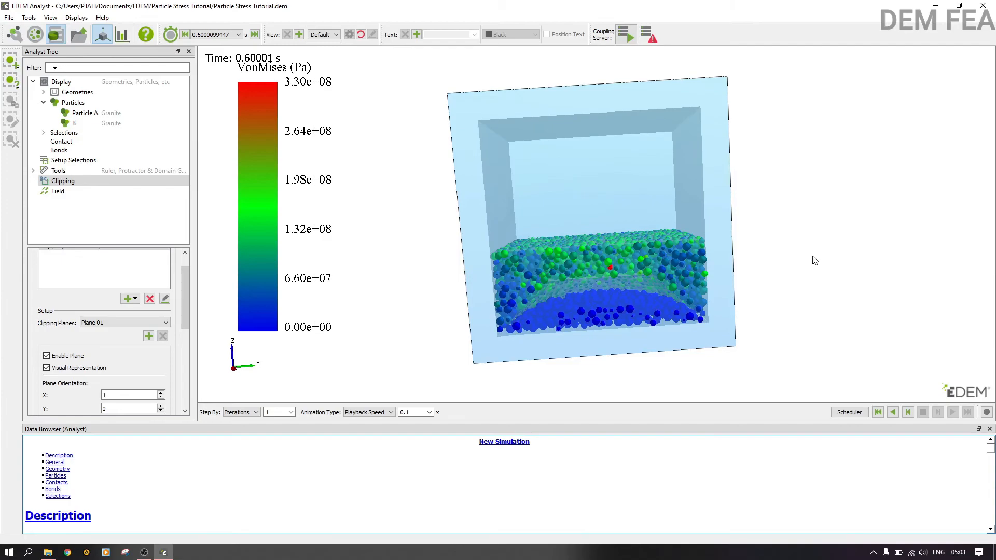
{"action": "left_click_drag", "start_coordinate": [568, 267], "coordinate": [586, 253]}
{"action": "left_click_drag", "start_coordinate": [551, 307], "coordinate": [456, 184]}
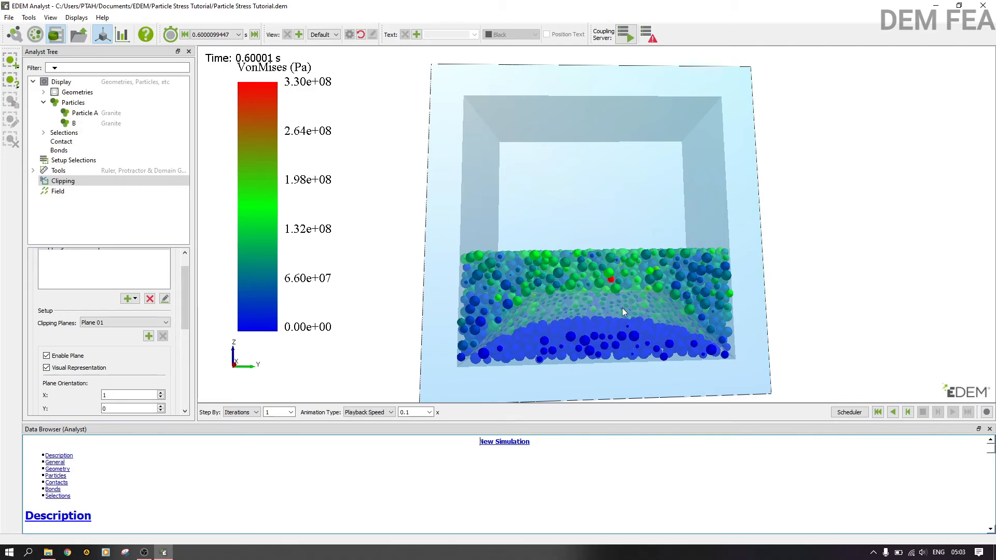
Play the clipped stress animation from the start, play it in reverse, and play it forward again.
{"action": "left_click", "coordinate": [878, 413]}
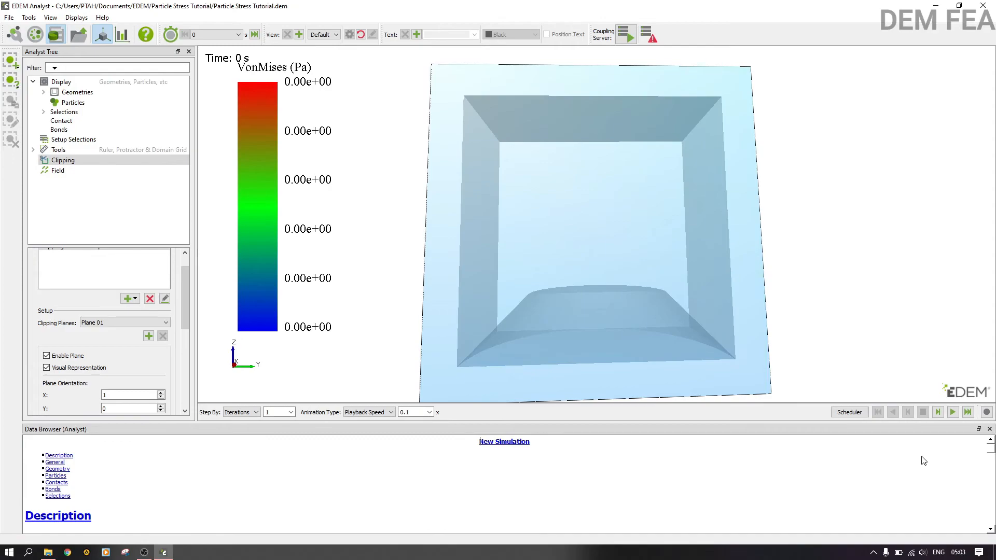
{"action": "left_click", "coordinate": [952, 412]}
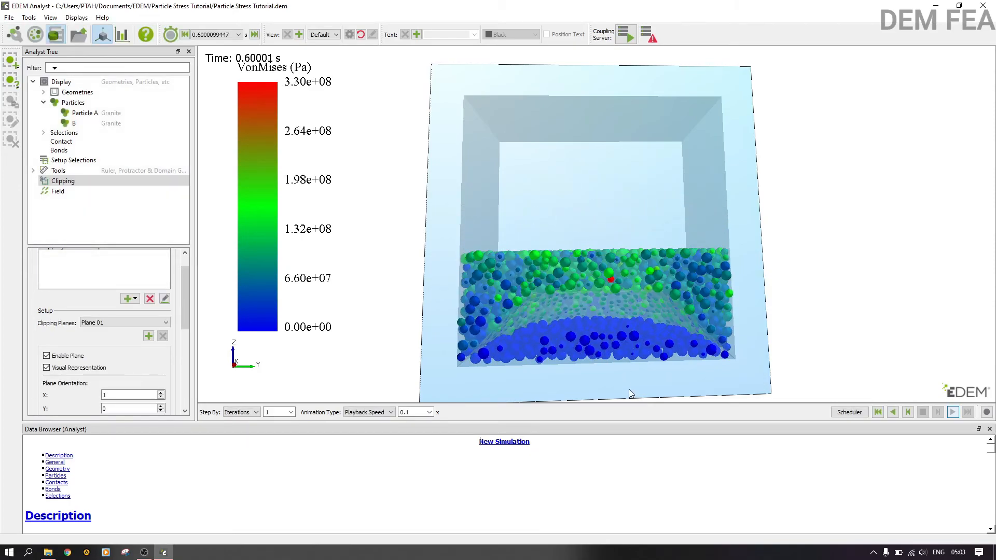
{"action": "left_click", "coordinate": [893, 413]}
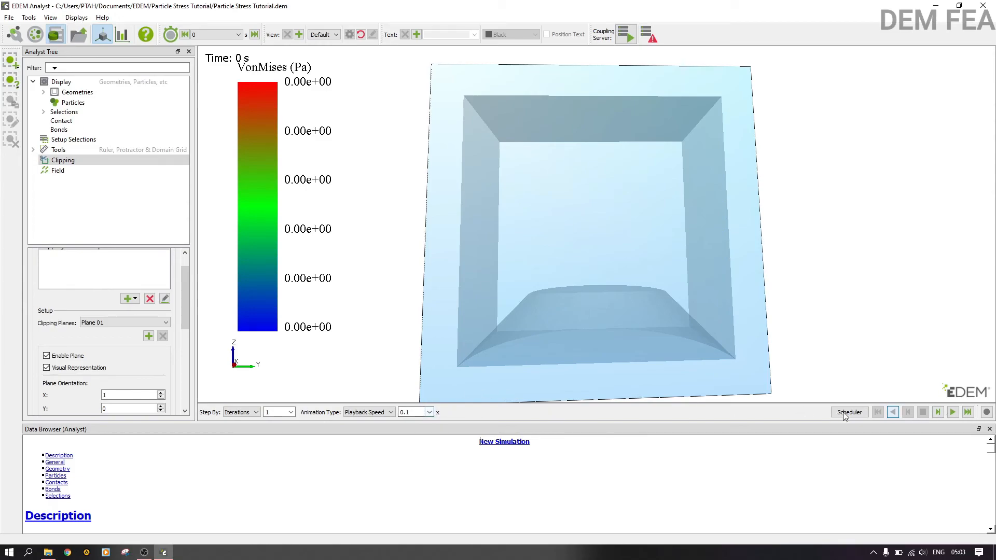
{"action": "left_click", "coordinate": [957, 414]}
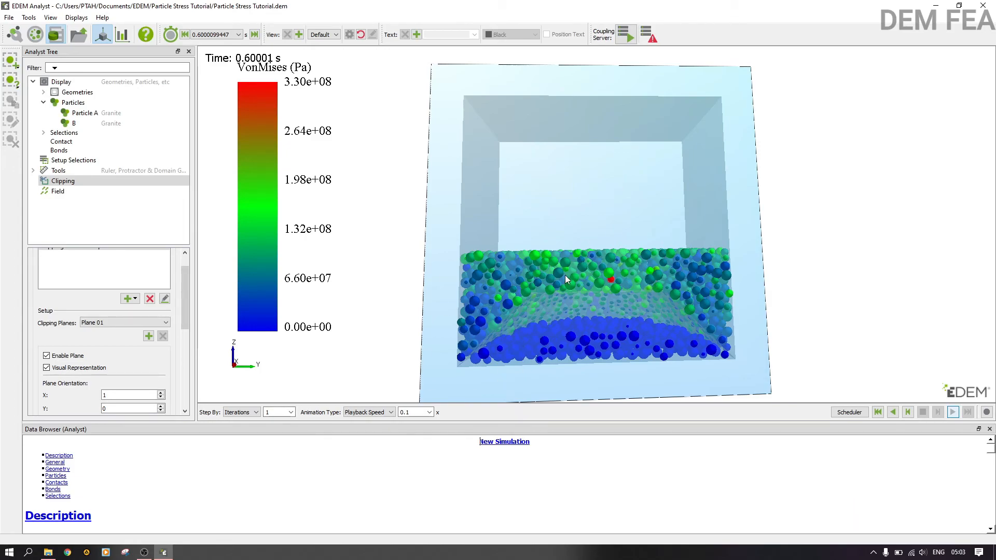
Delete the clipping planes group and add a Slices group to show a thin section of the particle bed.
{"action": "left_click", "coordinate": [150, 299]}
{"action": "left_click_drag", "start_coordinate": [182, 296], "coordinate": [186, 275]}
{"action": "left_click_drag", "start_coordinate": [368, 262], "coordinate": [487, 290]}
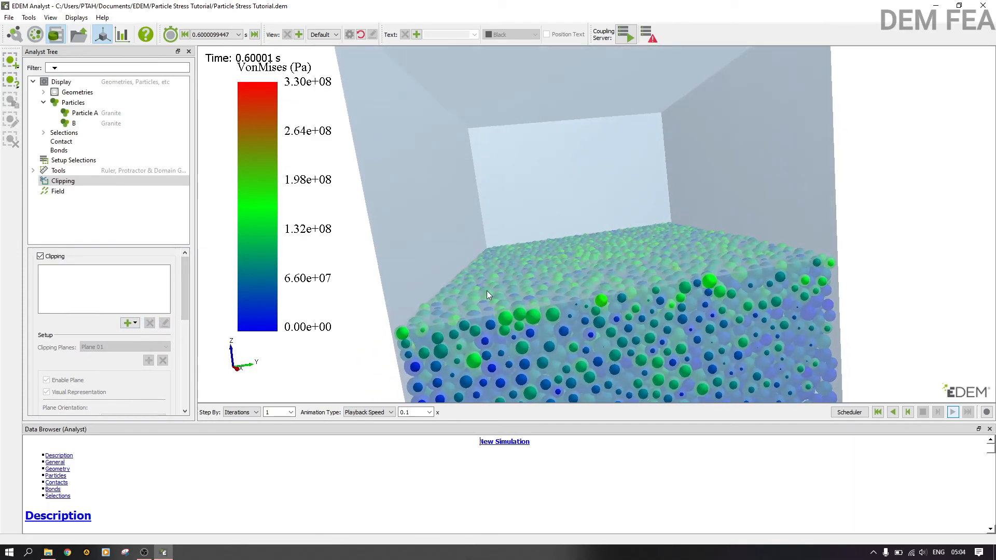
{"action": "left_click", "coordinate": [126, 324]}
{"action": "left_click", "coordinate": [142, 345]}
{"action": "left_click_drag", "start_coordinate": [551, 281], "coordinate": [521, 246]}
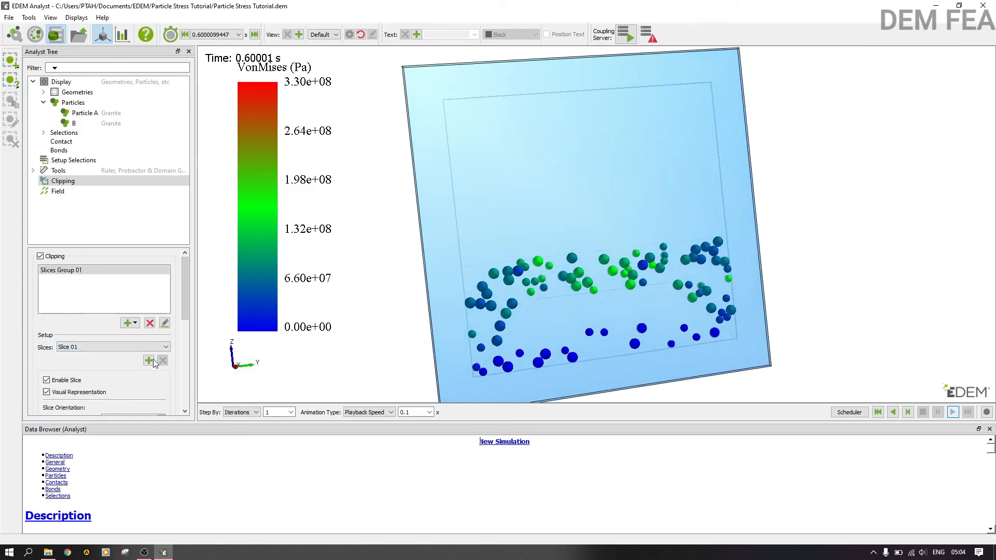
Set the slice depth to 100 mm and inspect the stress in the thicker slice face-on.
{"action": "left_click_drag", "start_coordinate": [184, 306], "coordinate": [184, 353]}
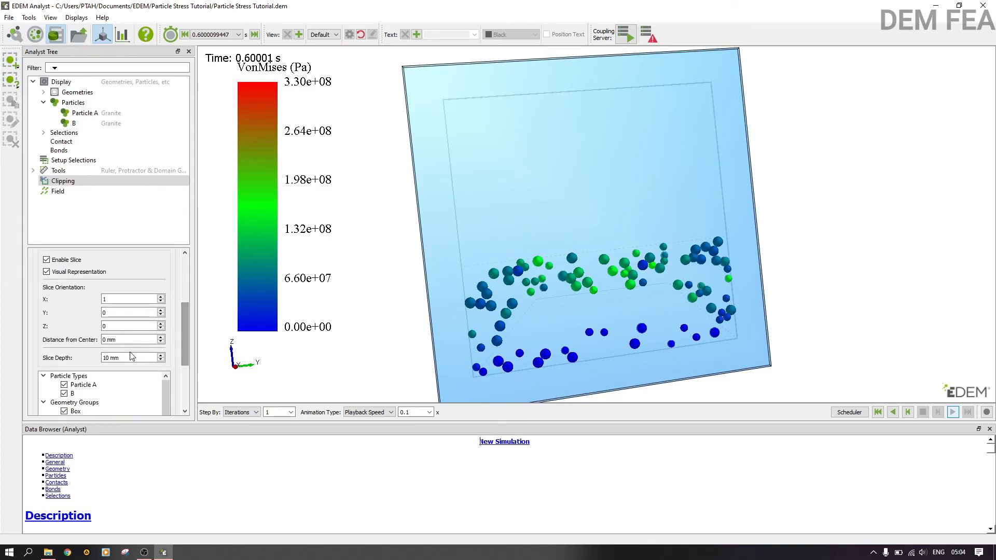
{"action": "left_click_drag", "start_coordinate": [516, 248], "coordinate": [866, 327]}
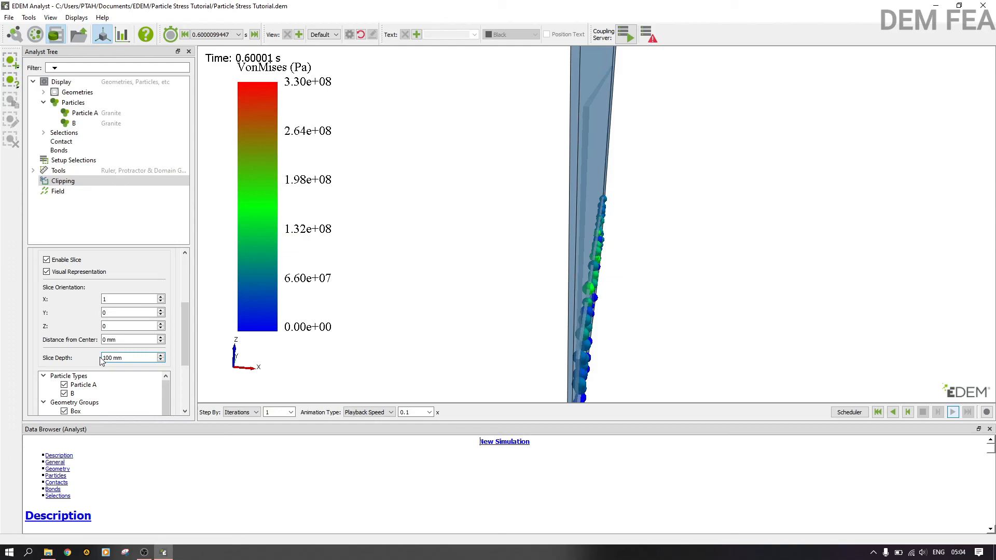
{"action": "key", "text": "Return"}
{"action": "left_click_drag", "start_coordinate": [423, 291], "coordinate": [814, 269]}
{"action": "left_click_drag", "start_coordinate": [561, 258], "coordinate": [438, 213]}
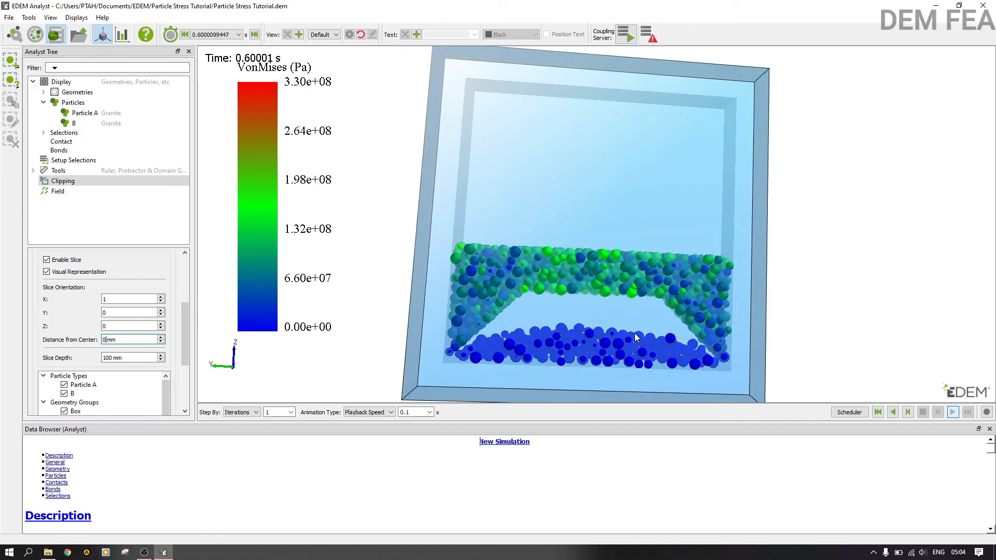
Replay the simulation from the start for the 100 mm slice and examine the final stresses from an angle.
{"action": "left_click", "coordinate": [878, 412]}
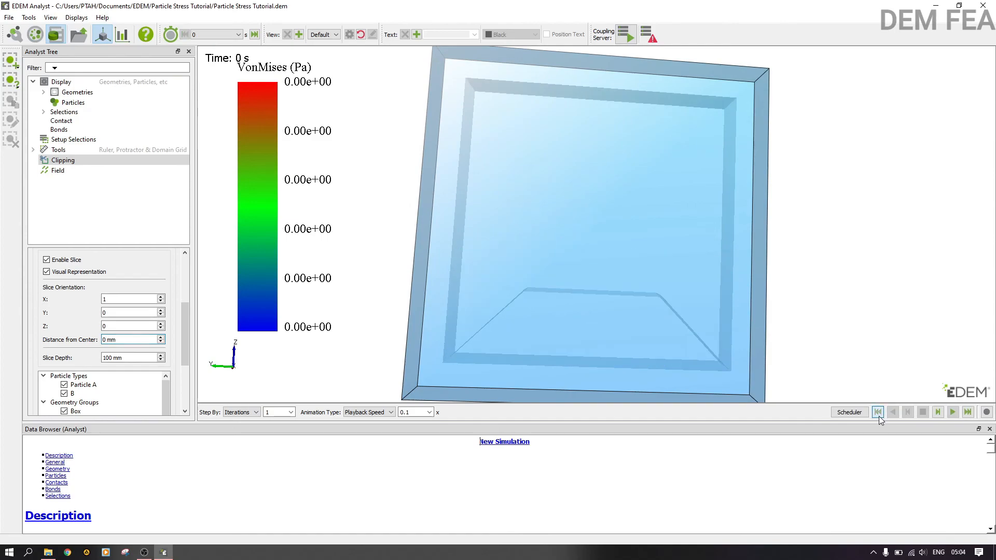
{"action": "left_click", "coordinate": [952, 413]}
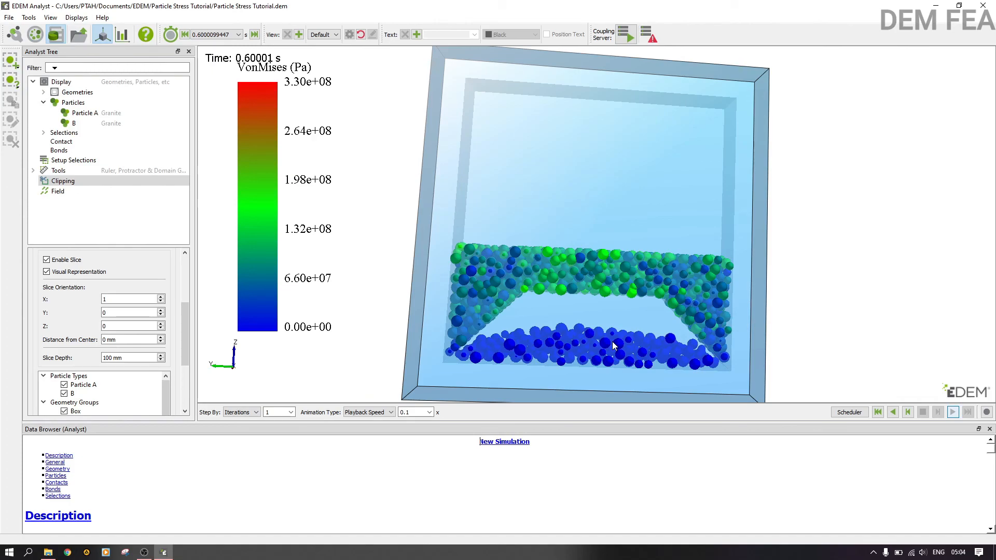
{"action": "left_click_drag", "start_coordinate": [736, 326], "coordinate": [593, 350]}
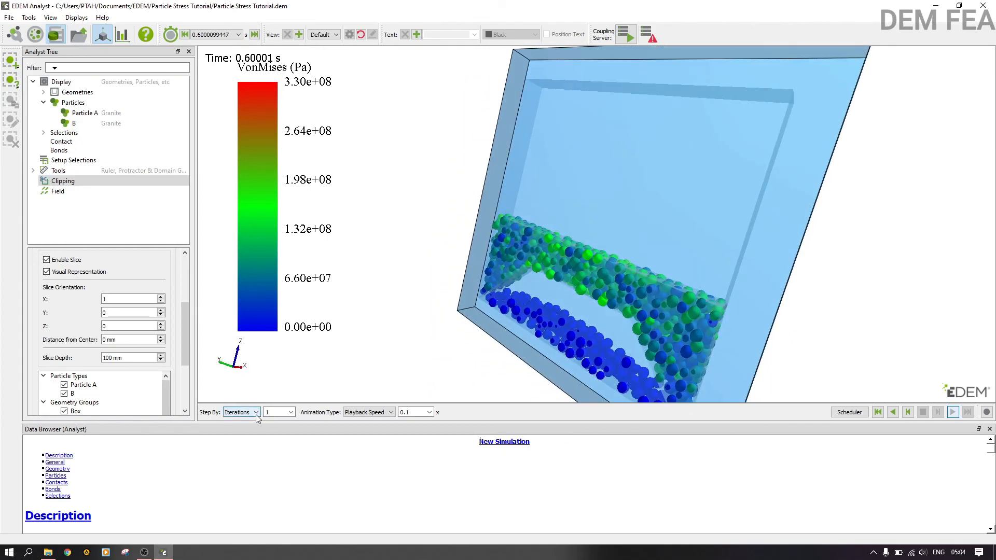
Switch the view to +Y and then to +X, and replay the slice's stress animation from the start.
{"action": "left_click", "coordinate": [328, 35]}
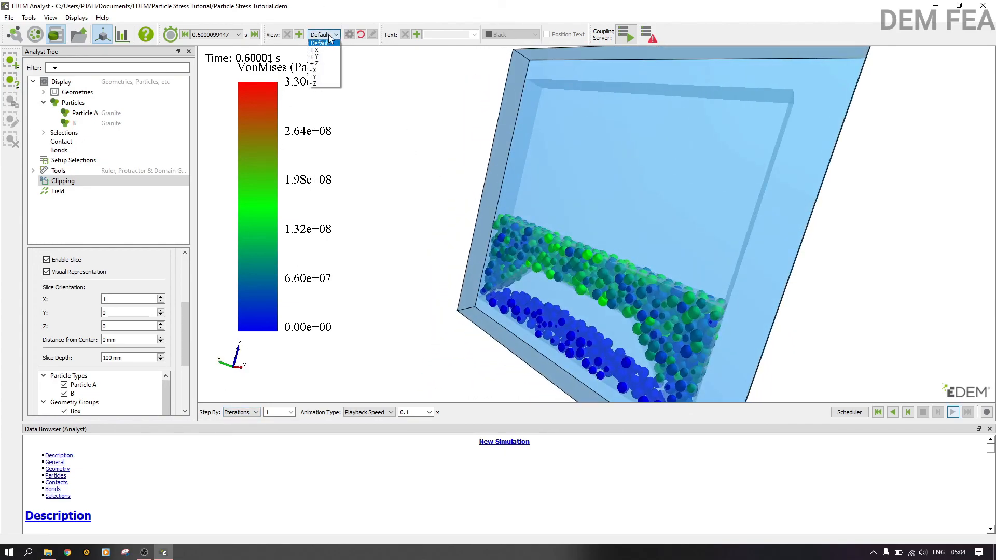
{"action": "left_click", "coordinate": [327, 57]}
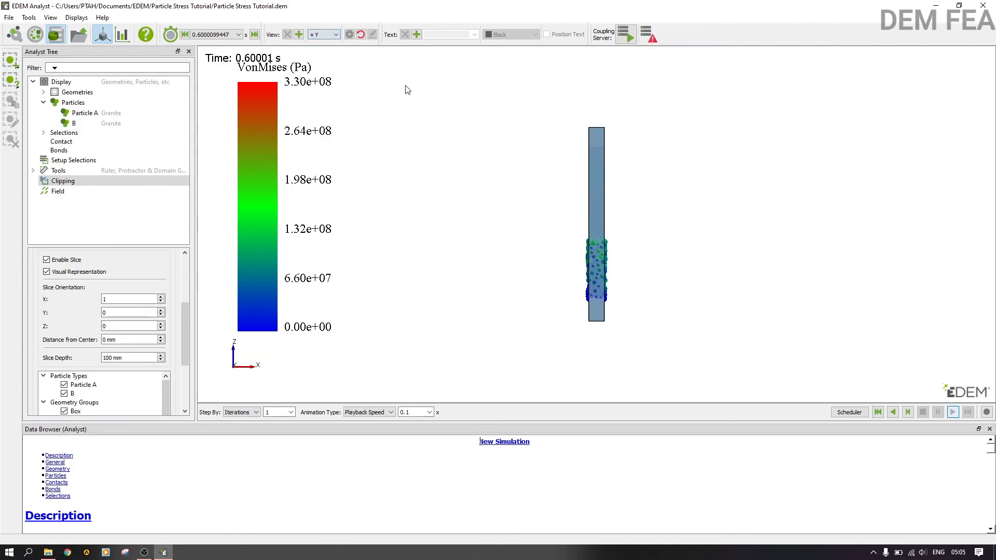
{"action": "left_click", "coordinate": [320, 37]}
{"action": "left_click", "coordinate": [323, 50]}
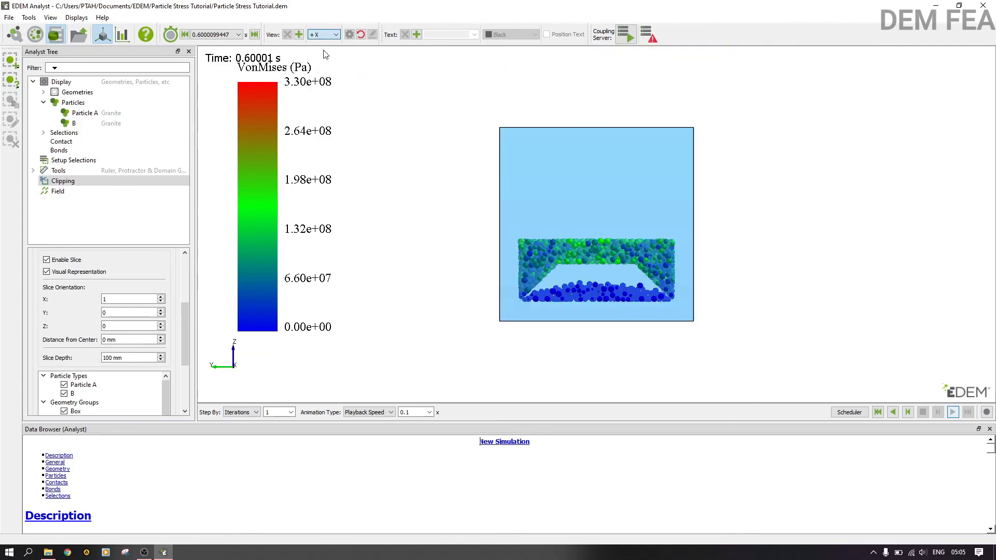
{"action": "scroll", "coordinate": [631, 252], "scroll_direction": "up", "scroll_amount": 3}
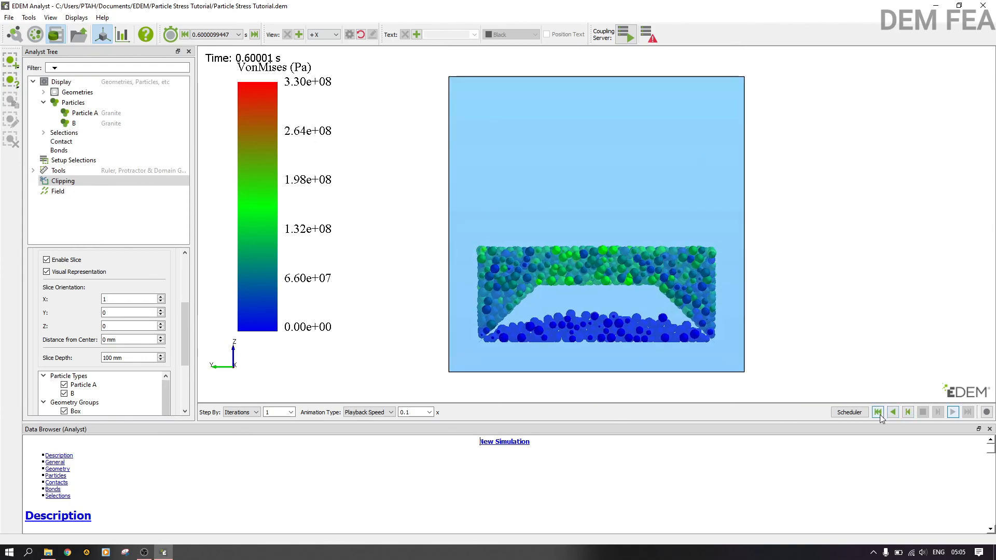
{"action": "left_click", "coordinate": [878, 413]}
{"action": "left_click", "coordinate": [953, 412]}
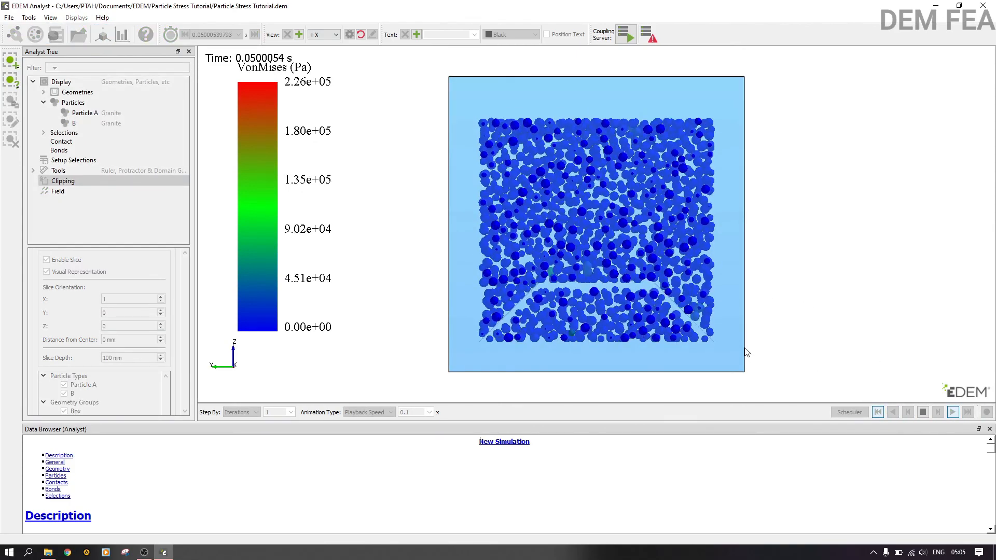